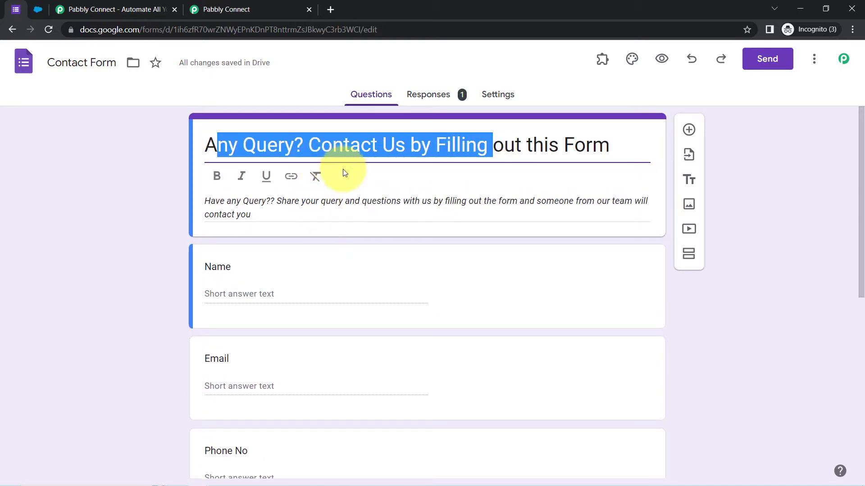
Review the Salesforce cases page and the Contact Form, then bring up the Pabbly Connect homepage.
click(40, 9)
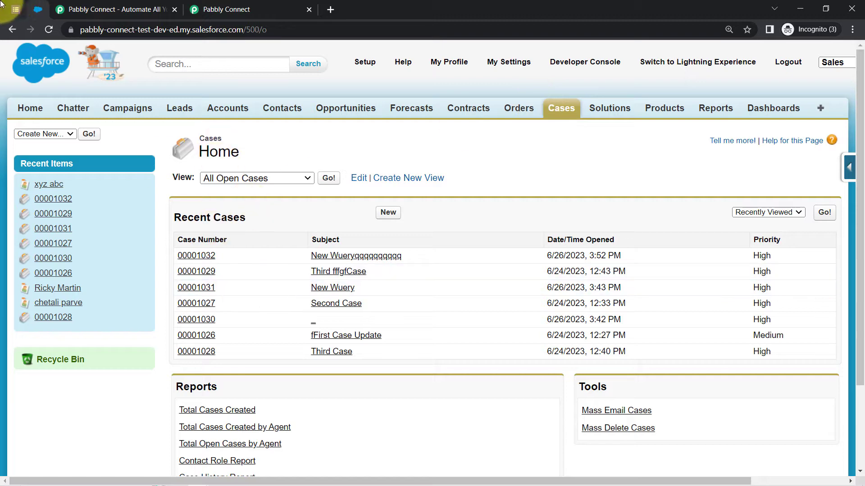
click(16, 9)
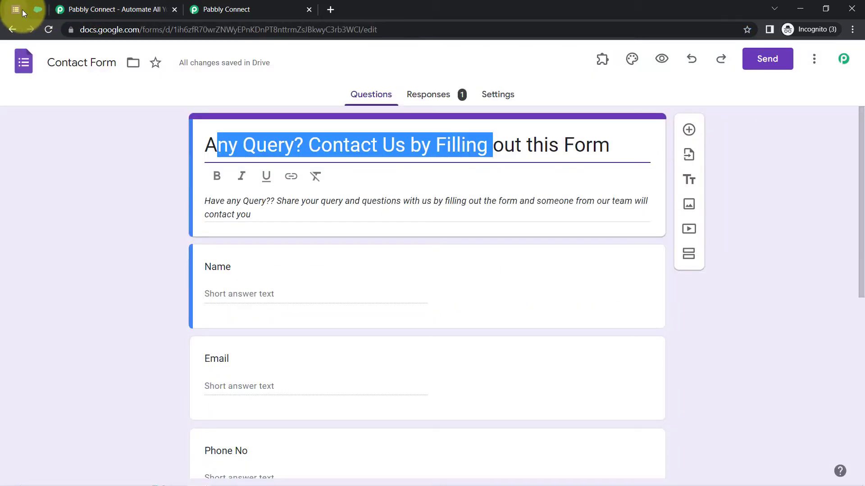
click(77, 9)
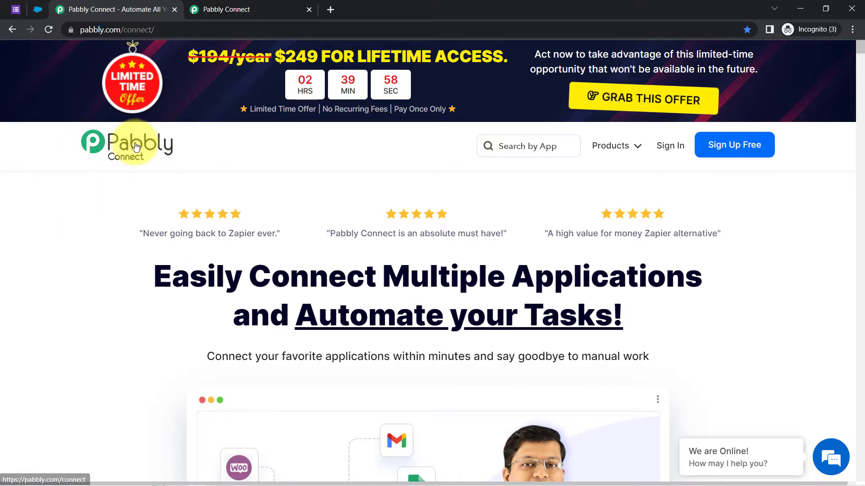
From the Pabbly Connect dashboard, start a new workflow with Create Workflow.
drag(216, 281, 654, 313)
click(212, 8)
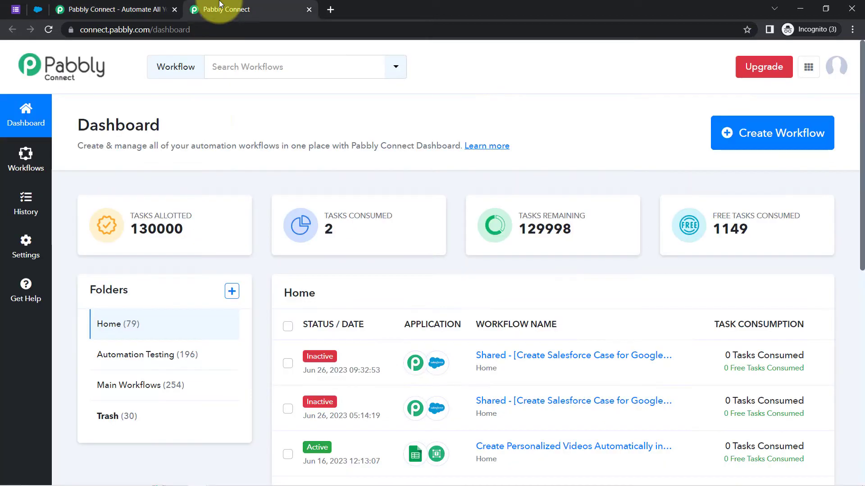
scroll(505, 189, down, 6)
scroll(506, 247, up, 5)
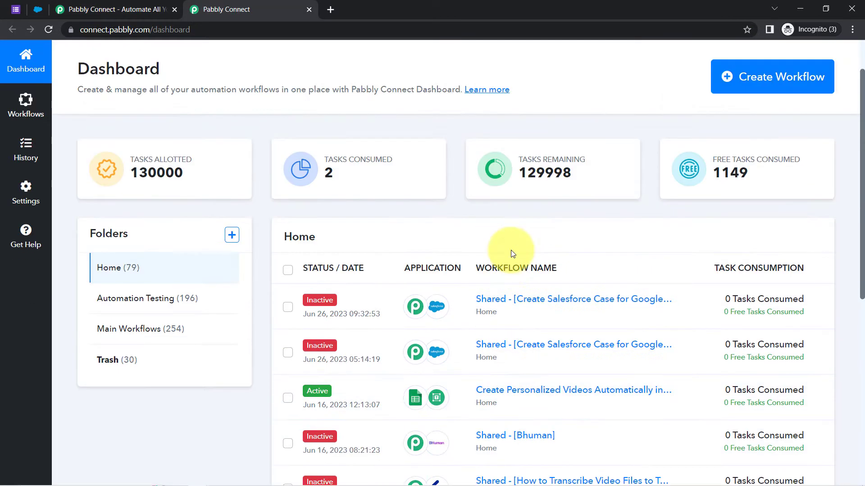
click(99, 5)
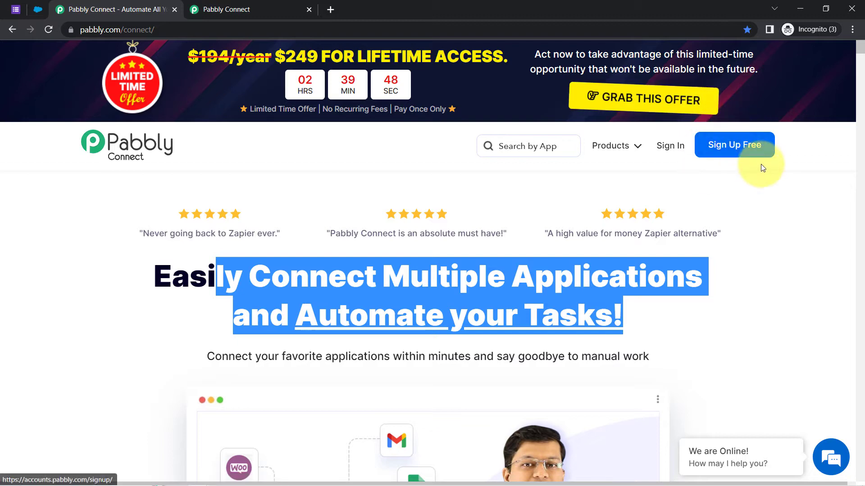
click(254, 7)
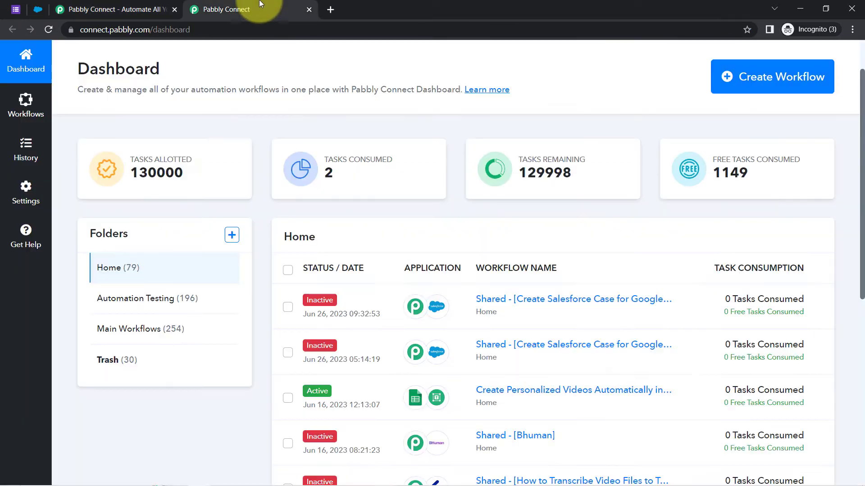
scroll(187, 190, up, 1)
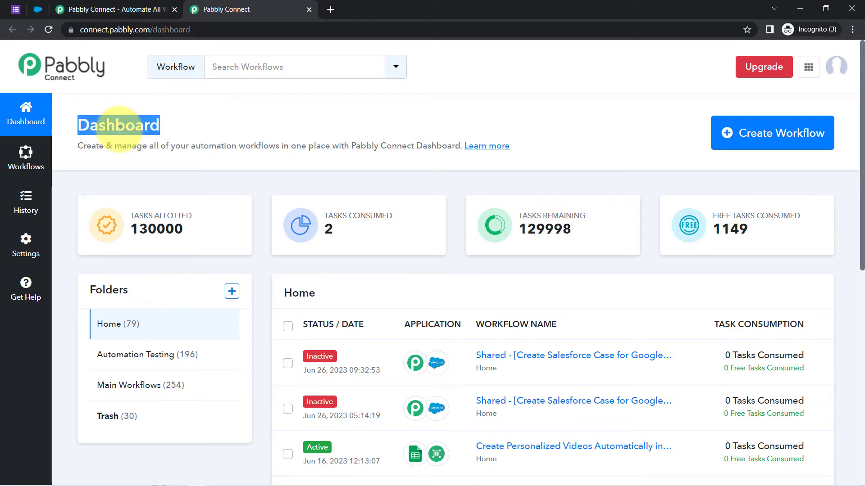
click(745, 140)
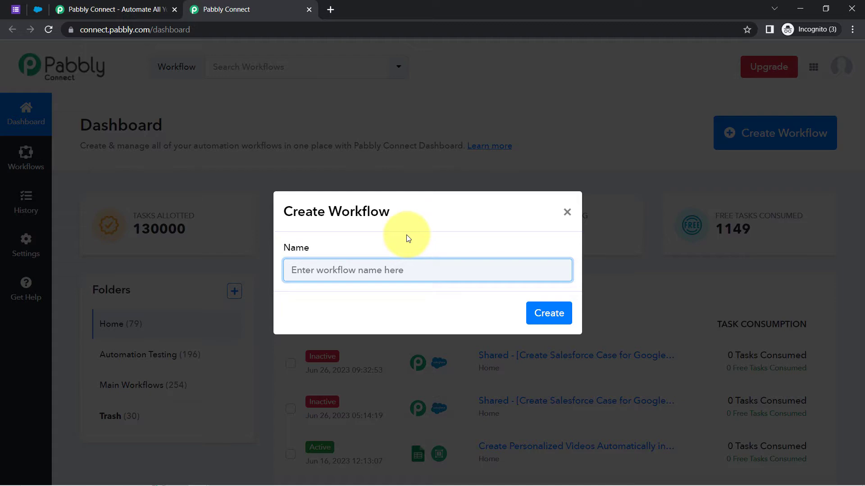
Create a workflow named 'Create Salesforce Case for Google Forms Submission'.
text(Create Salesforce Case for Google Forms Submission)
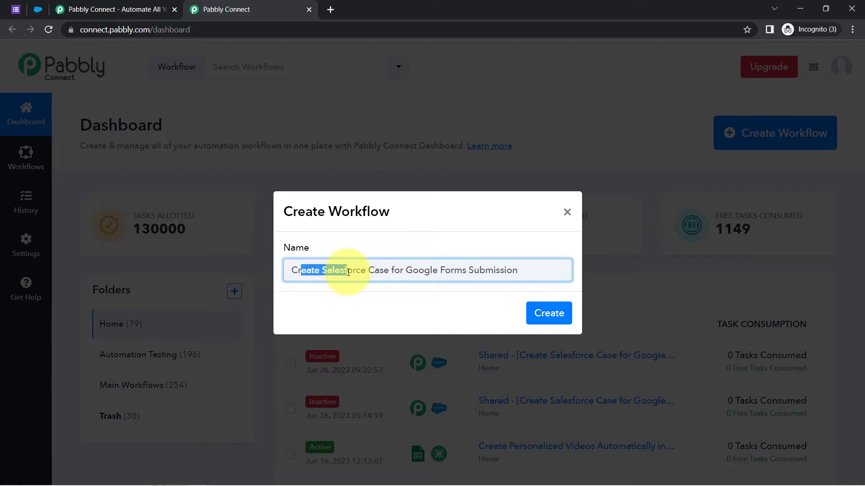
drag(389, 275, 521, 269)
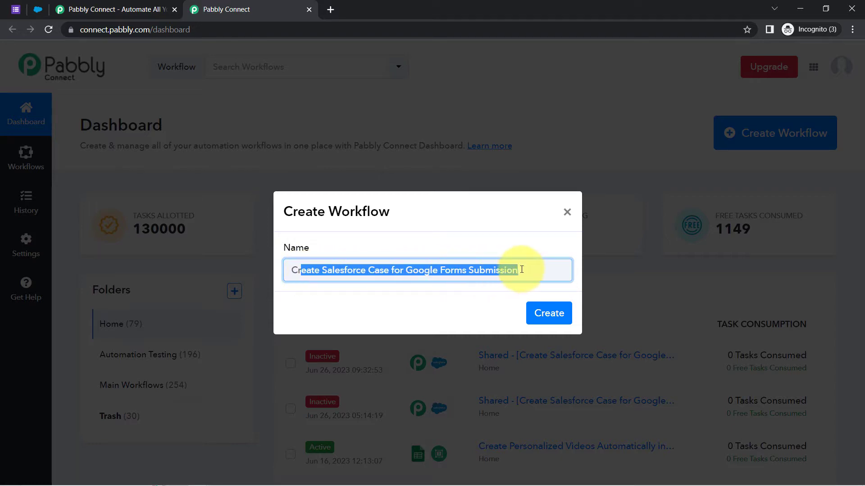
click(546, 314)
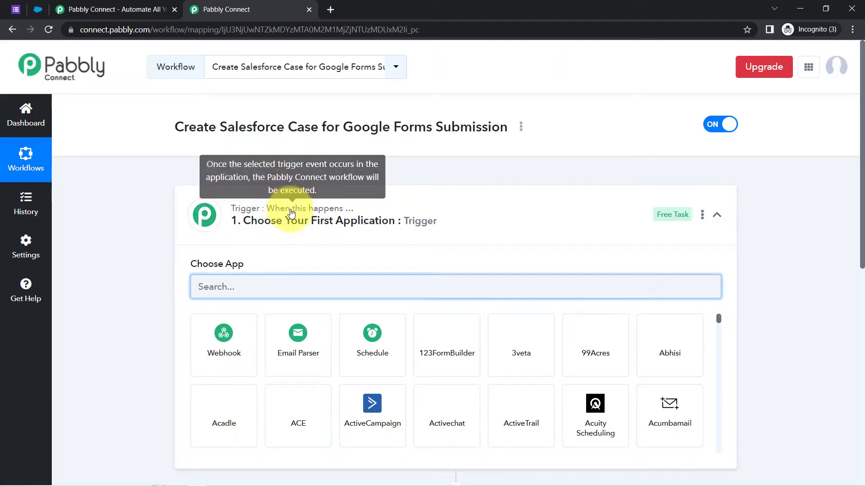
Choose Google Forms as the workflow's trigger app.
click(290, 213)
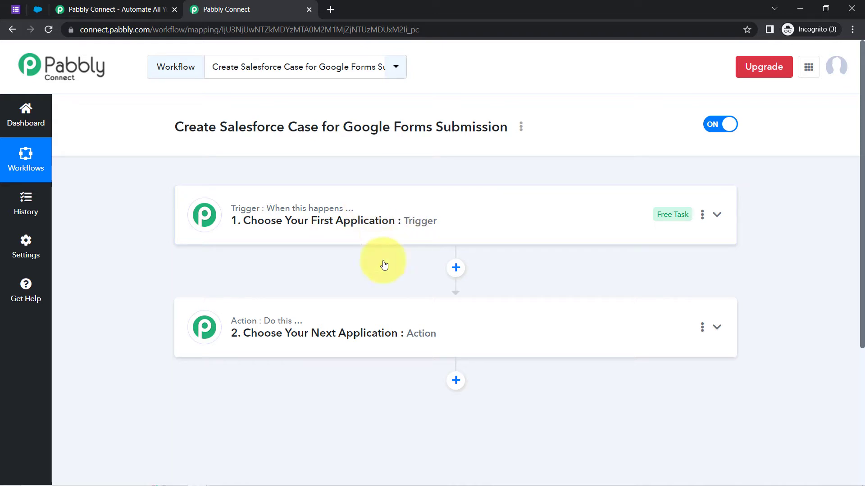
mouse_move(325, 309)
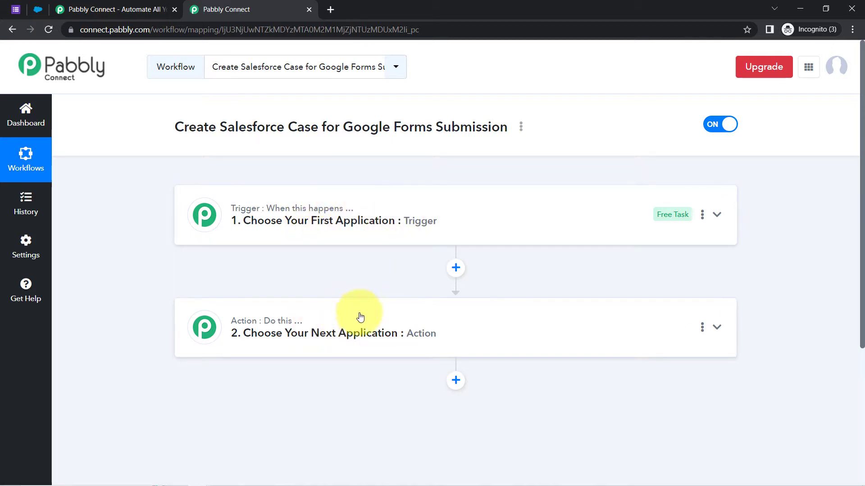
click(306, 238)
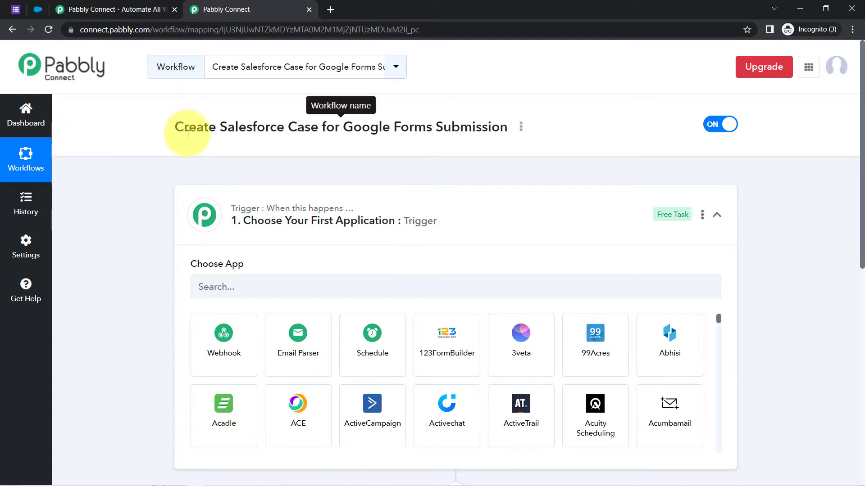
drag(184, 127, 441, 125)
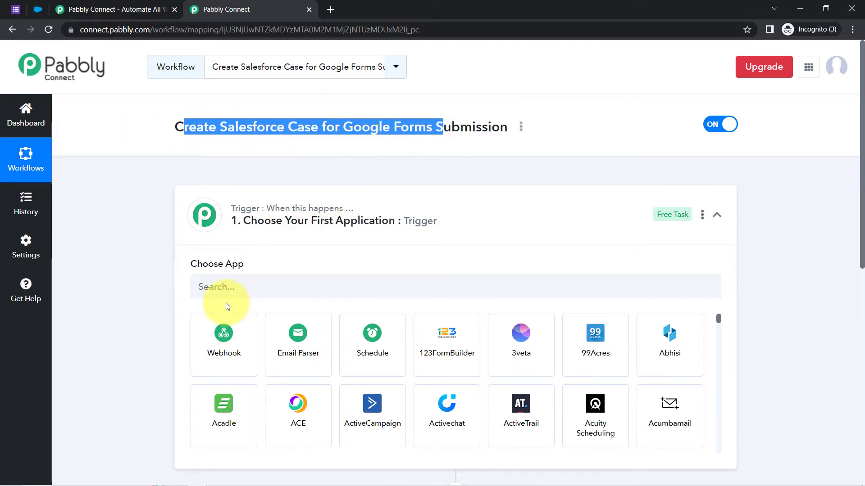
click(203, 288)
text(goo)
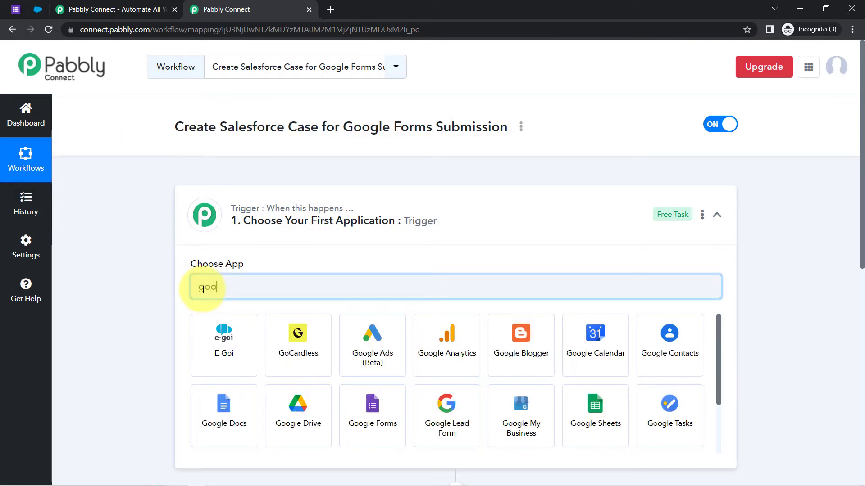
text(gle f0or)
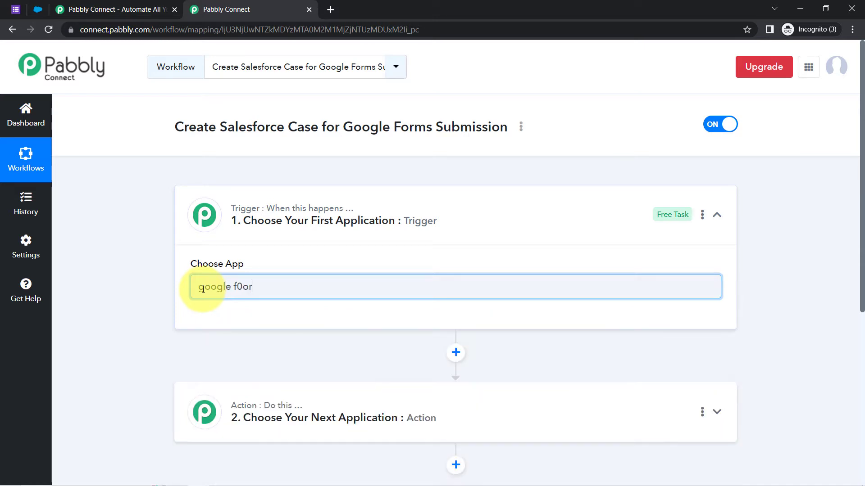
key(BackSpace)
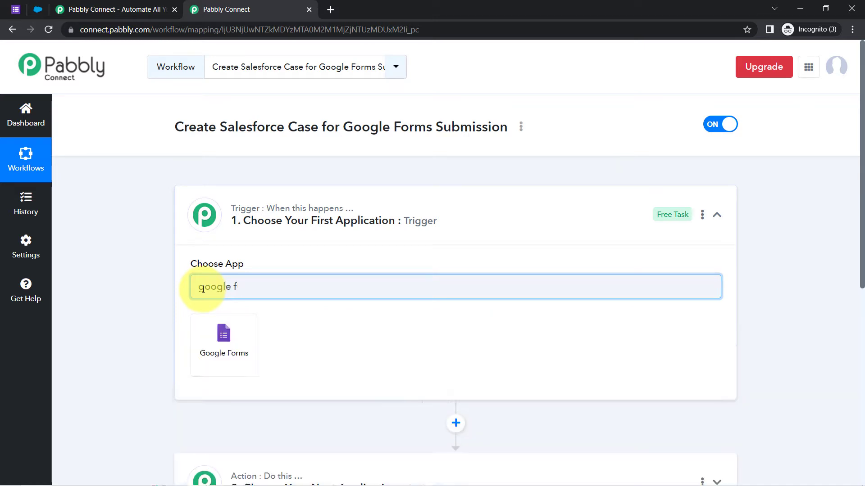
click(213, 348)
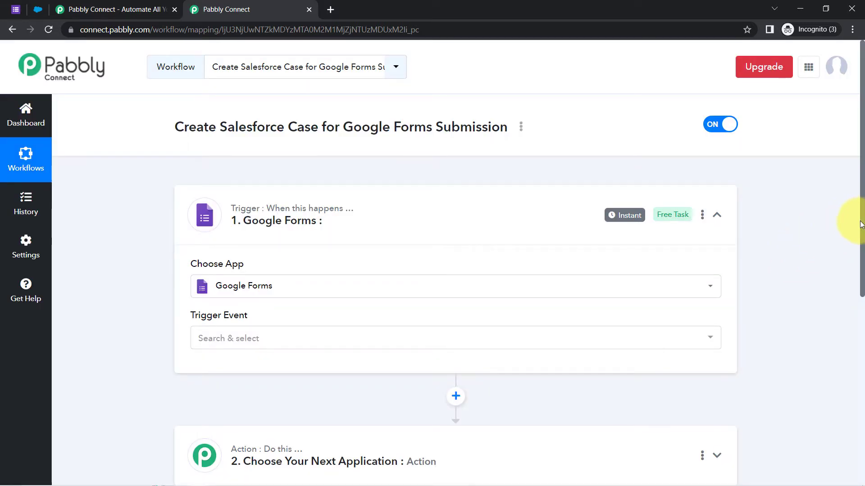
Choose Salesforce as the action app and collapse both step cards.
drag(861, 224, 855, 342)
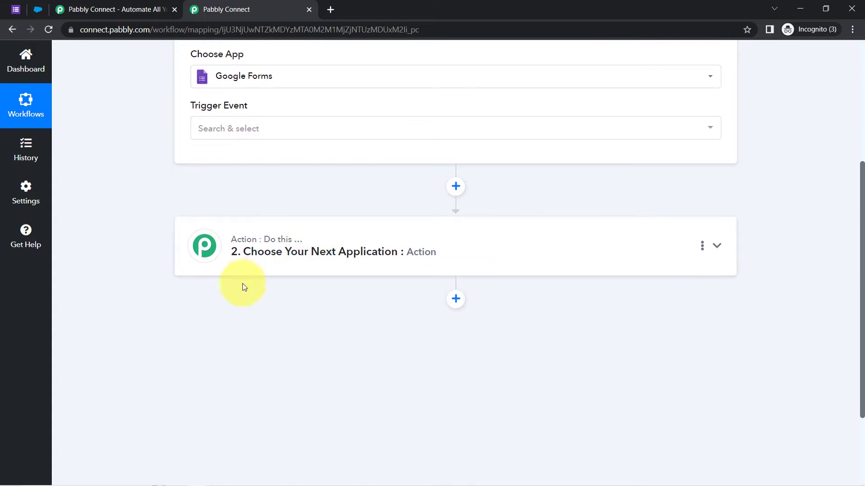
click(241, 270)
click(209, 321)
text(salesf)
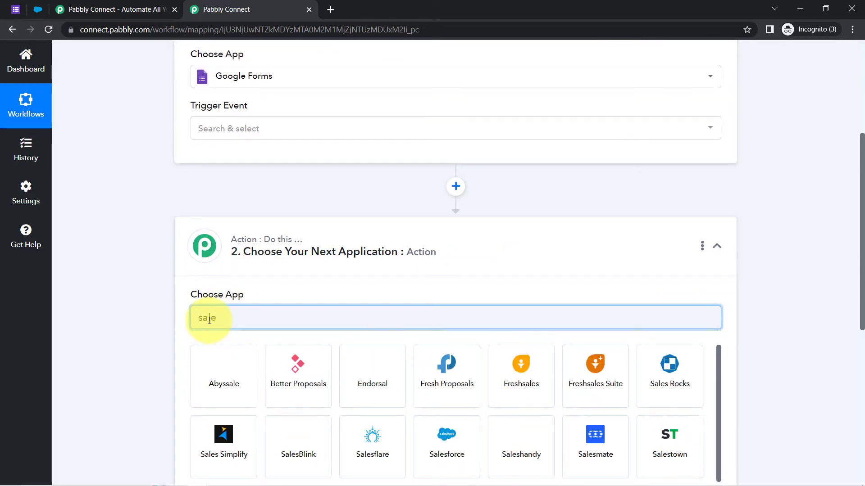
click(298, 377)
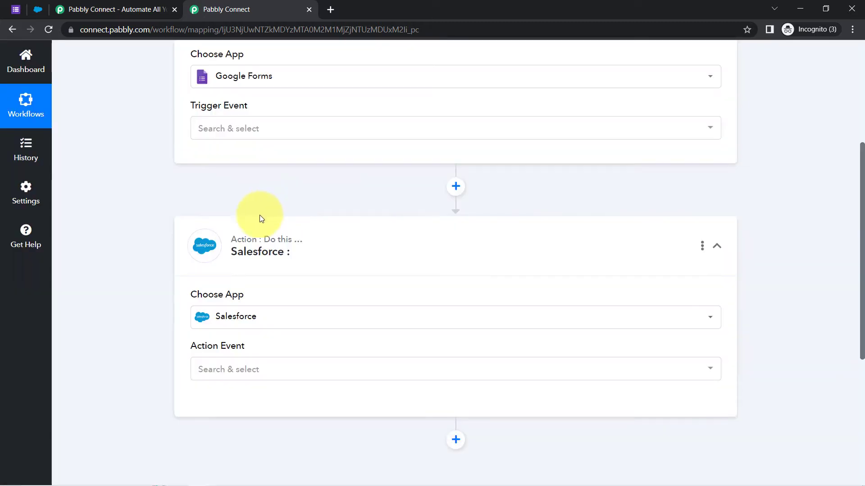
click(255, 238)
scroll(148, 159, up, 4)
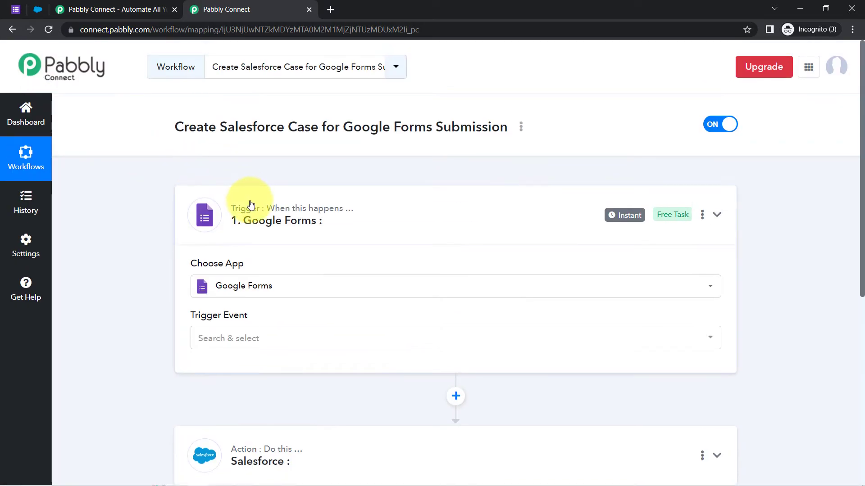
click(251, 203)
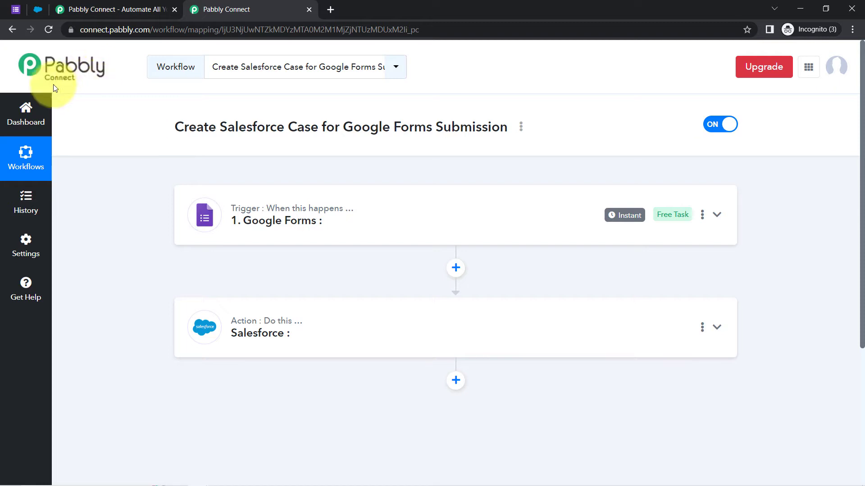
Set the Google Forms trigger event to New Response Received.
click(263, 206)
click(217, 337)
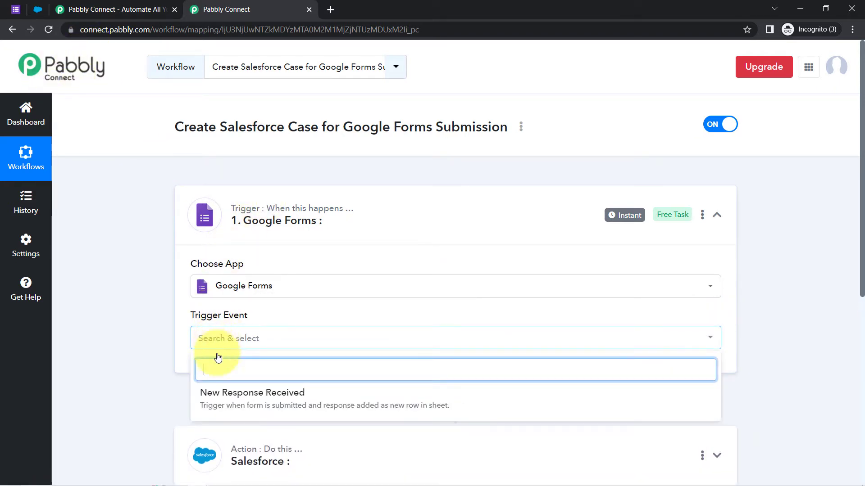
click(229, 411)
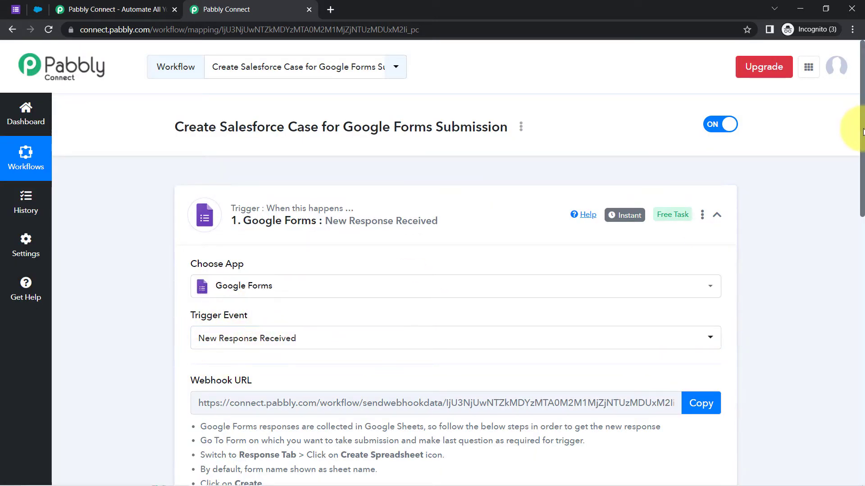
drag(863, 132, 861, 217)
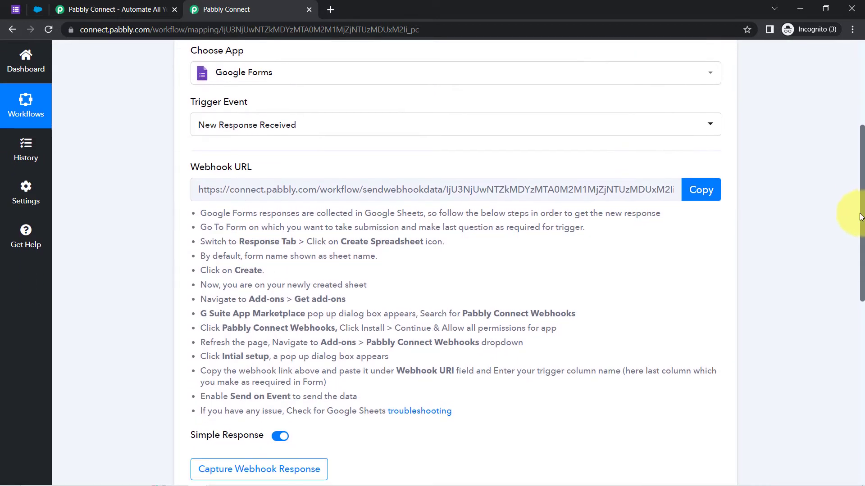
drag(200, 213, 425, 410)
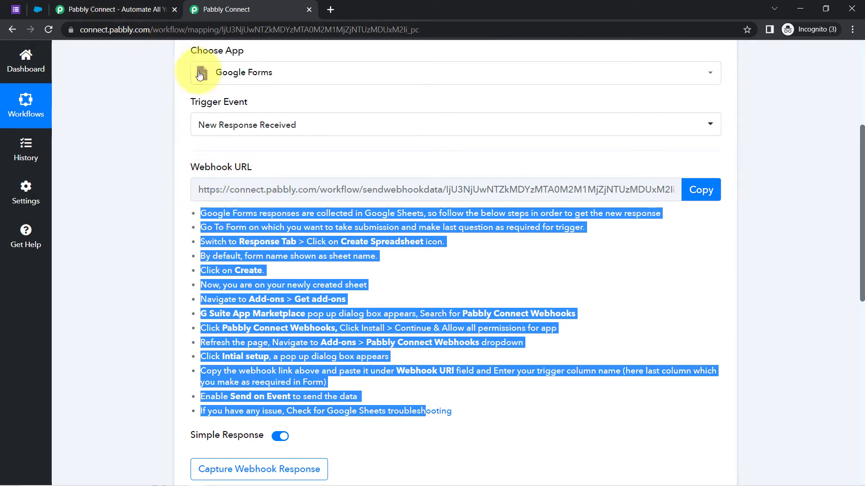
Close the extra Pabbly homepage tab and copy the trigger's webhook URL.
click(15, 9)
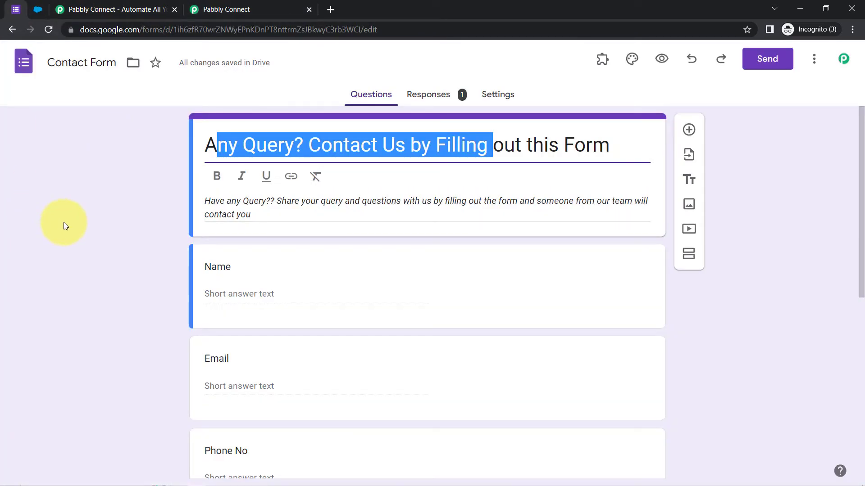
click(198, 8)
click(144, 8)
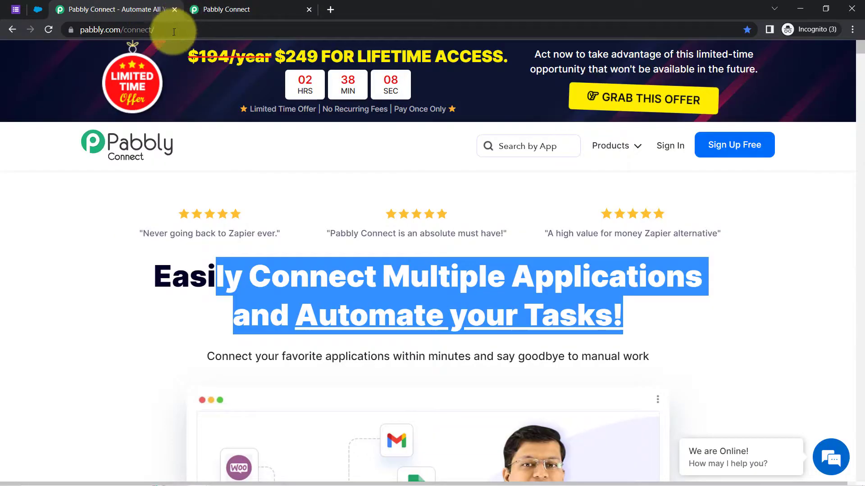
click(174, 9)
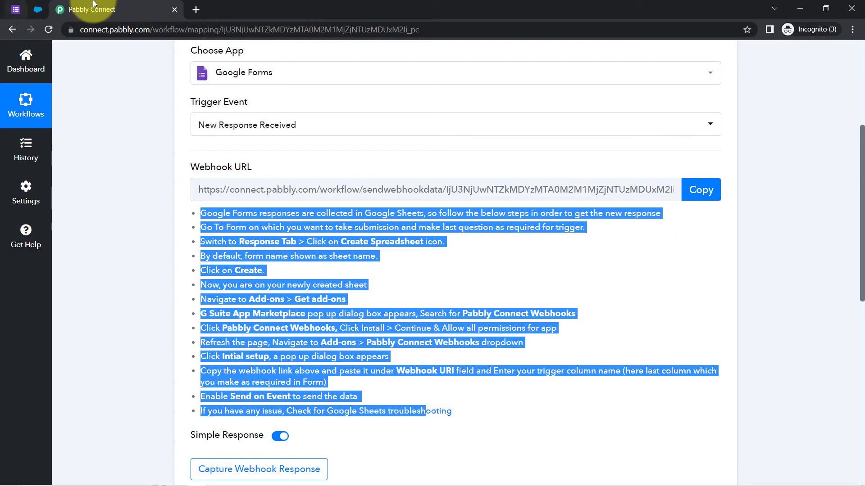
click(169, 218)
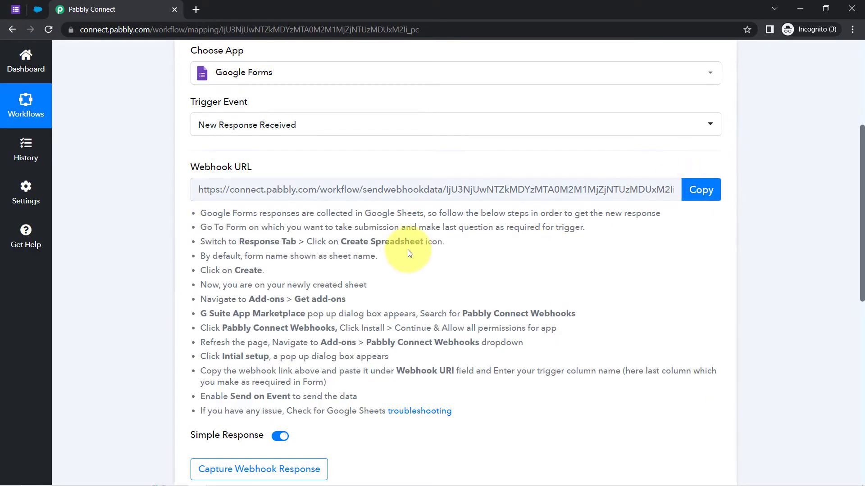
drag(212, 213, 337, 371)
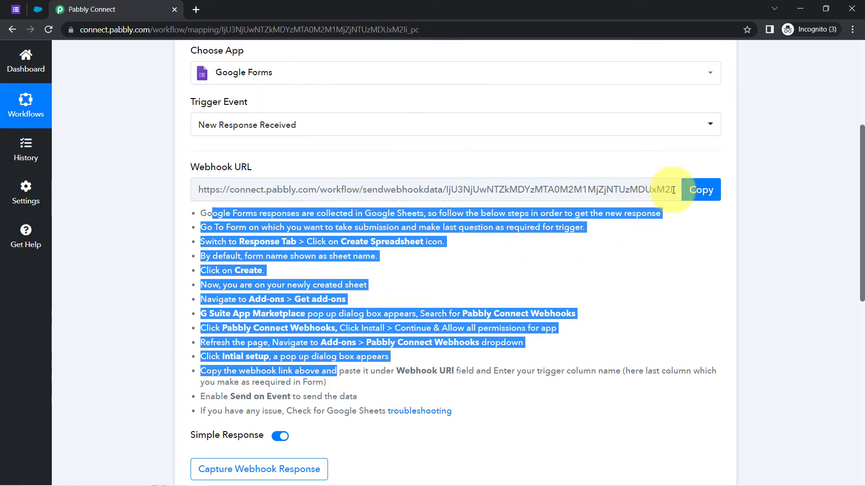
click(697, 195)
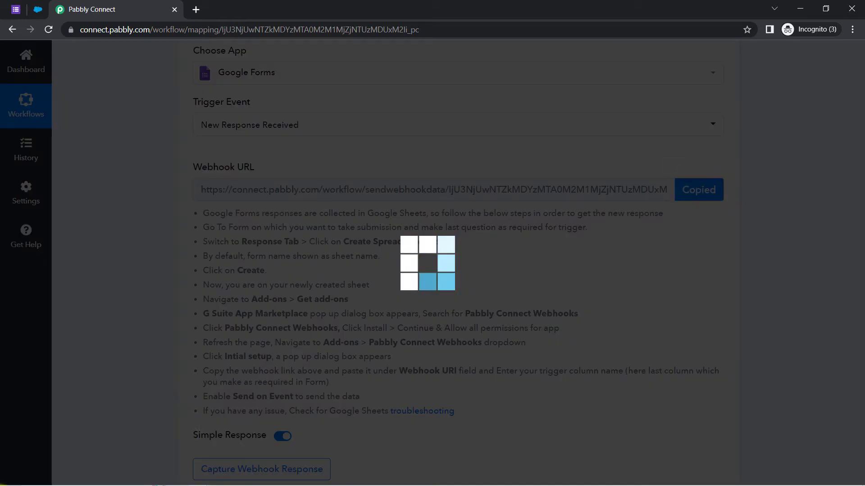
click(15, 7)
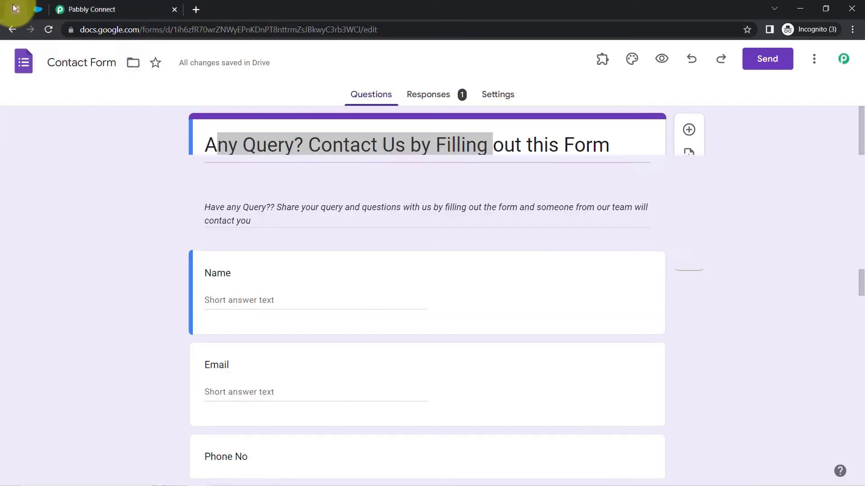
Open the Contact Form's Responses summary showing 1 response and its linked response spreadsheet.
click(131, 135)
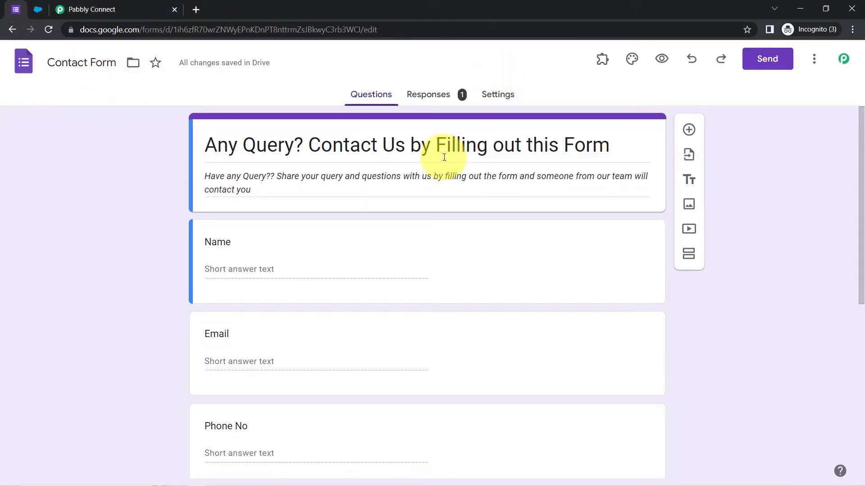
click(431, 95)
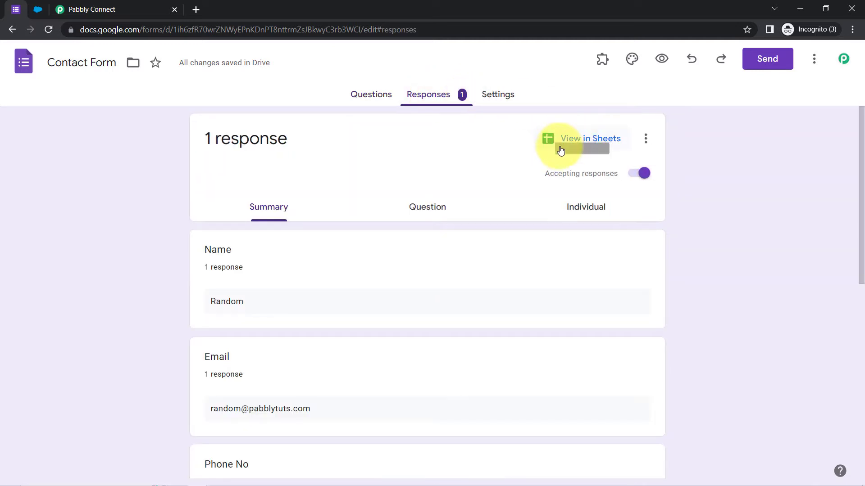
click(561, 150)
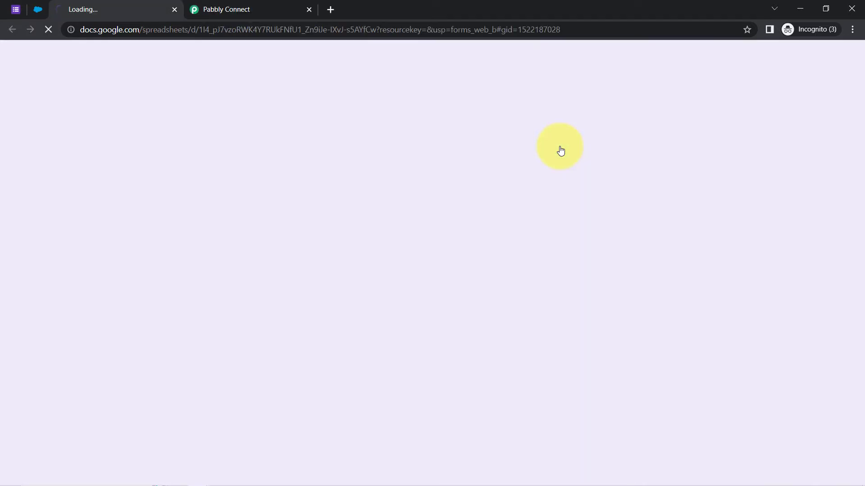
click(15, 8)
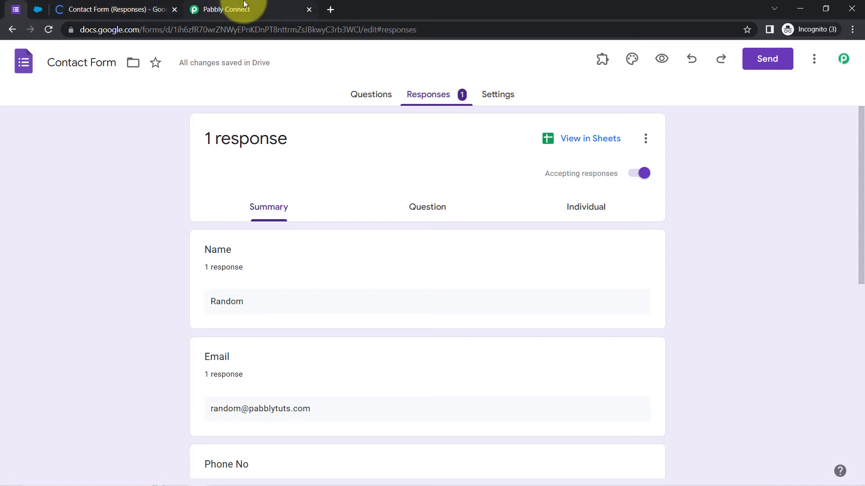
click(227, 9)
Zoom the response sheet to 125%, enlarge the page, and bold the header row.
click(144, 3)
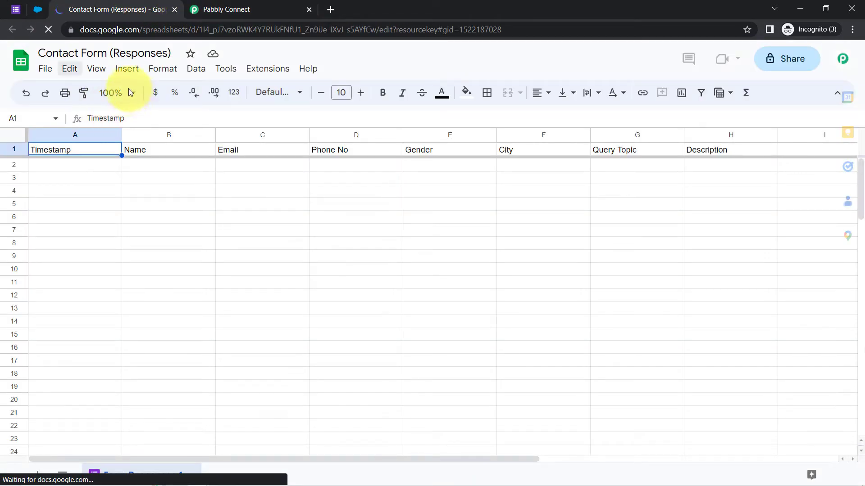
click(131, 98)
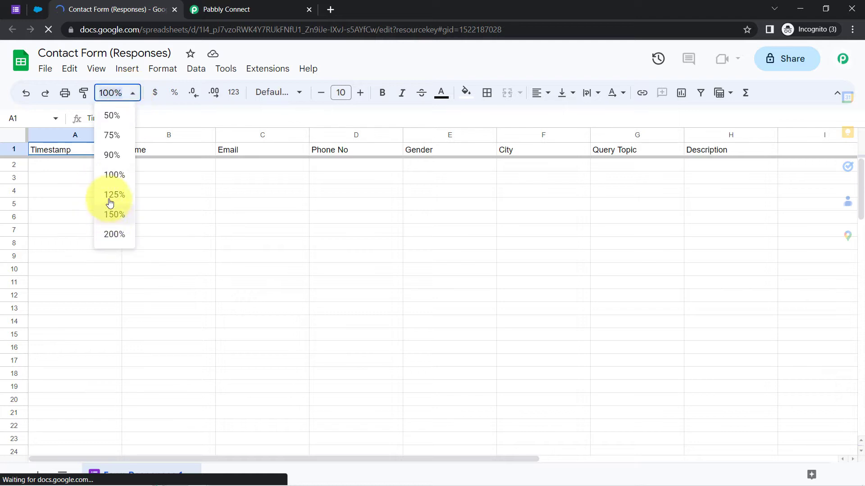
click(110, 195)
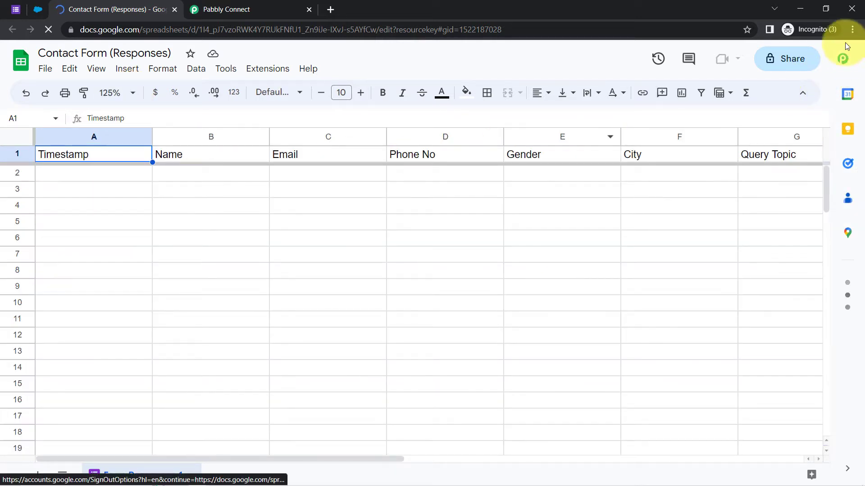
click(850, 31)
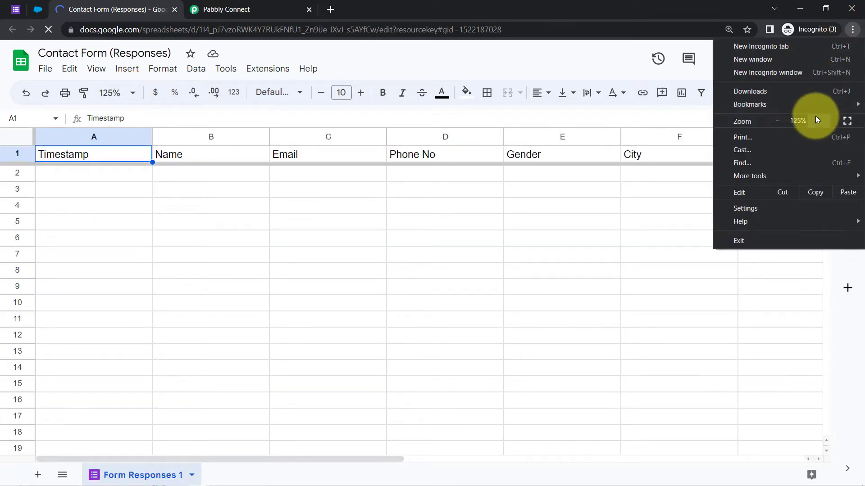
click(15, 168)
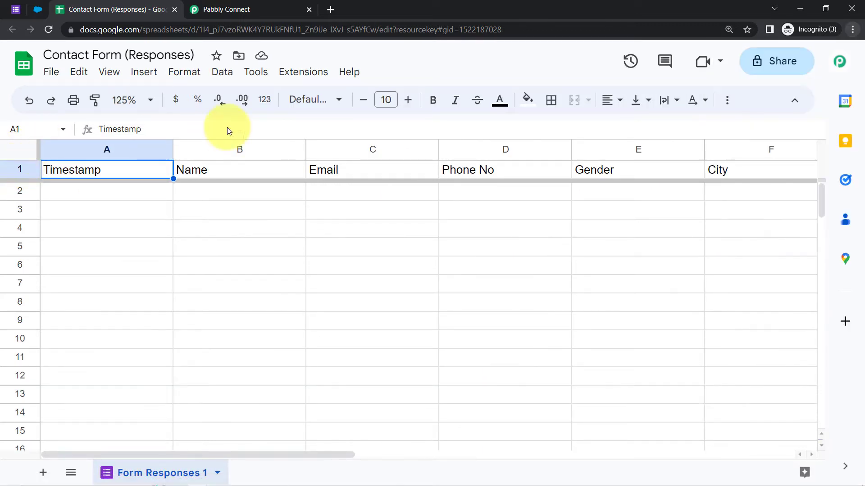
click(434, 99)
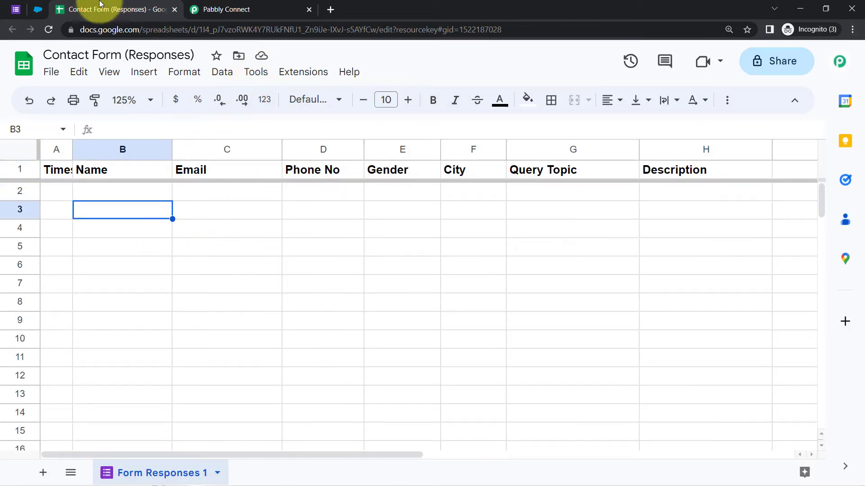
Preview the live Contact Form so it can be filled in.
click(17, 9)
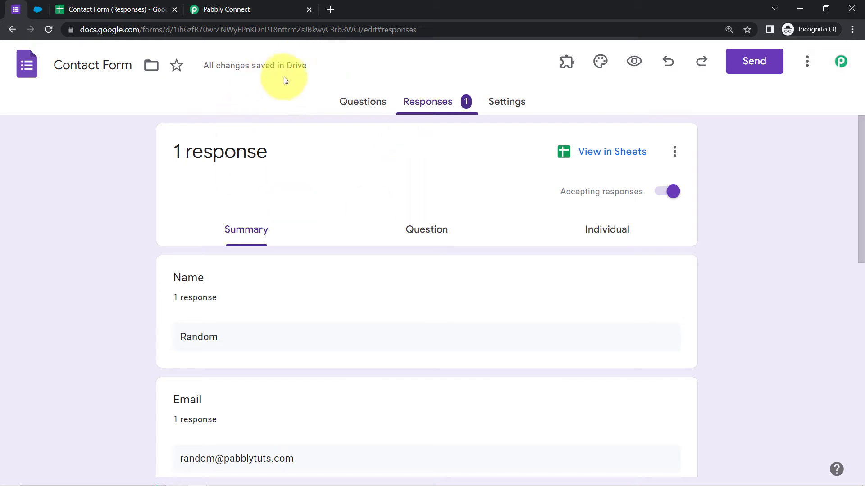
click(629, 63)
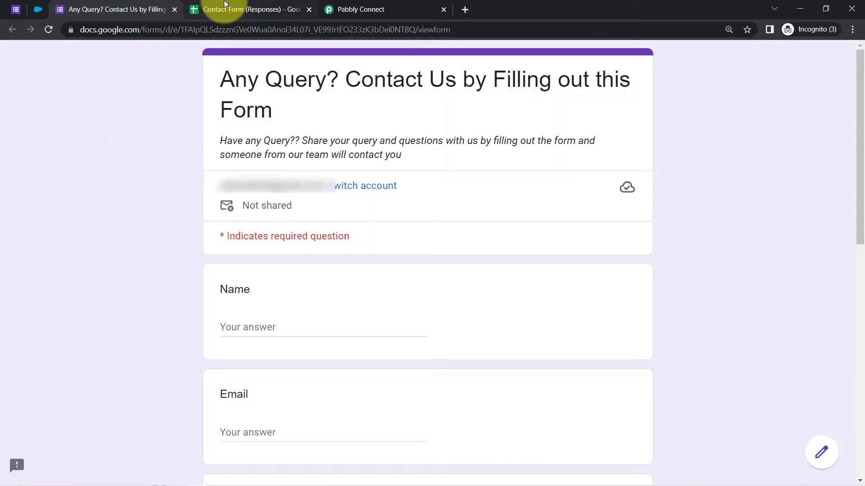
click(248, 9)
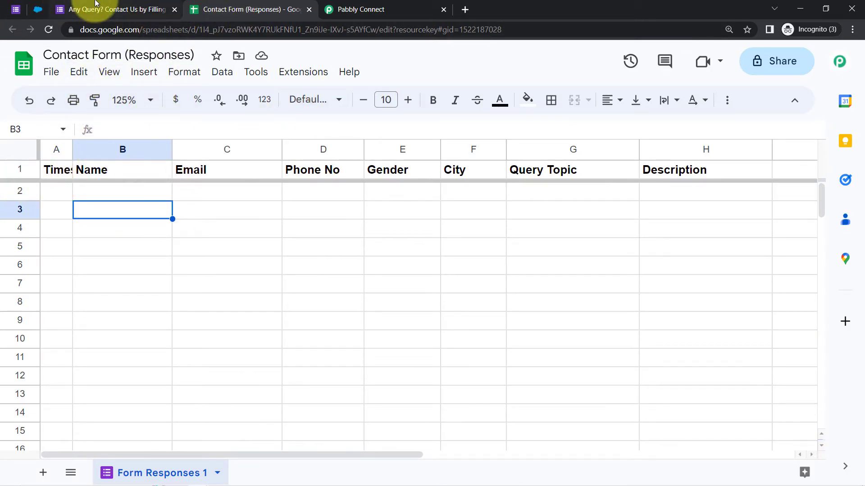
click(355, 9)
click(247, 9)
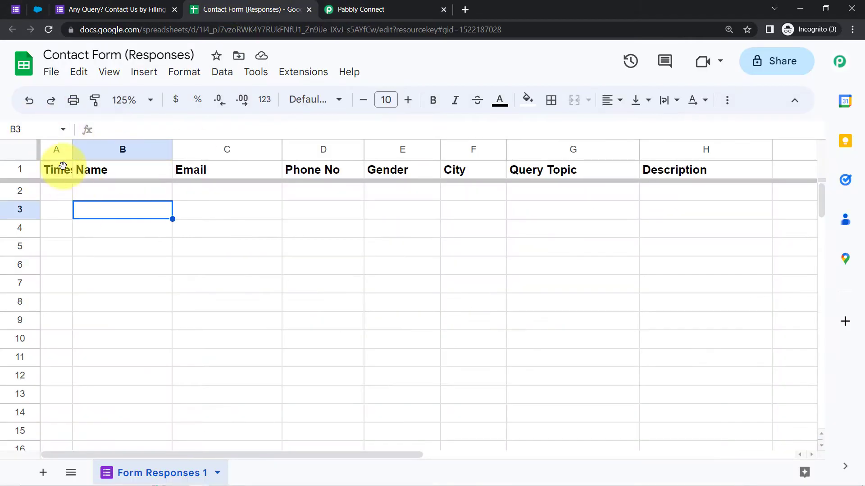
click(108, 5)
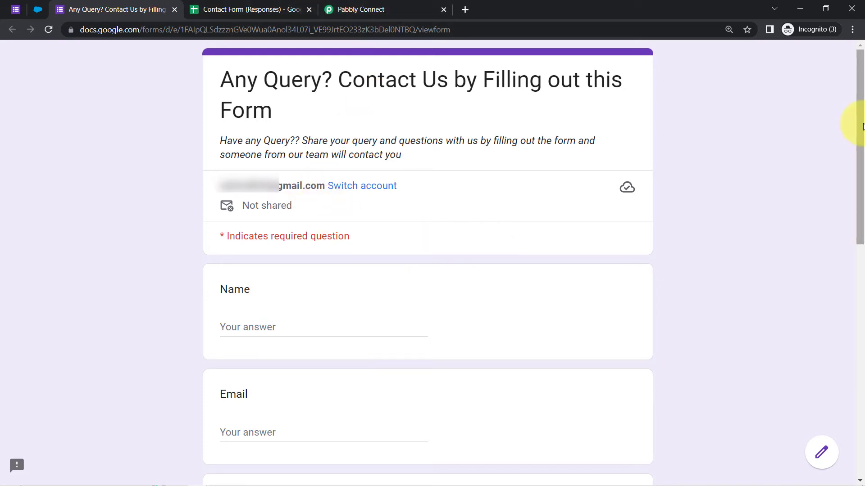
Fill in the form's contact details, entering Bhopal as the City.
drag(347, 81, 290, 114)
drag(340, 139, 340, 158)
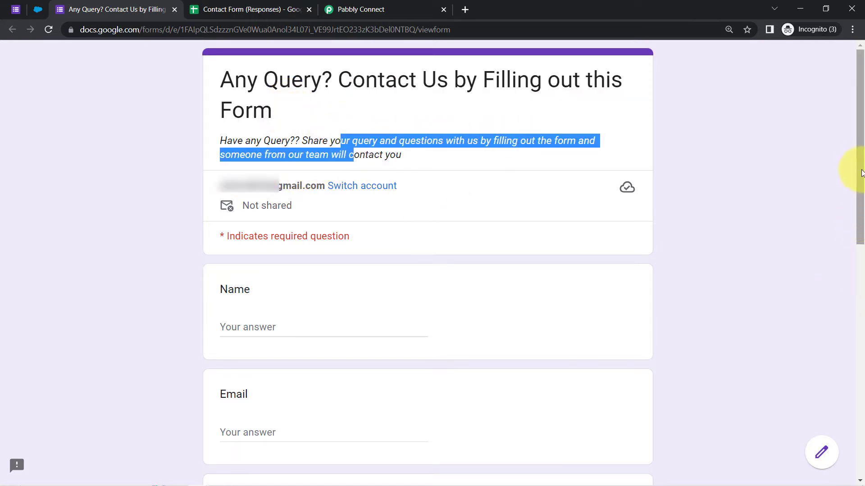
drag(864, 119, 854, 217)
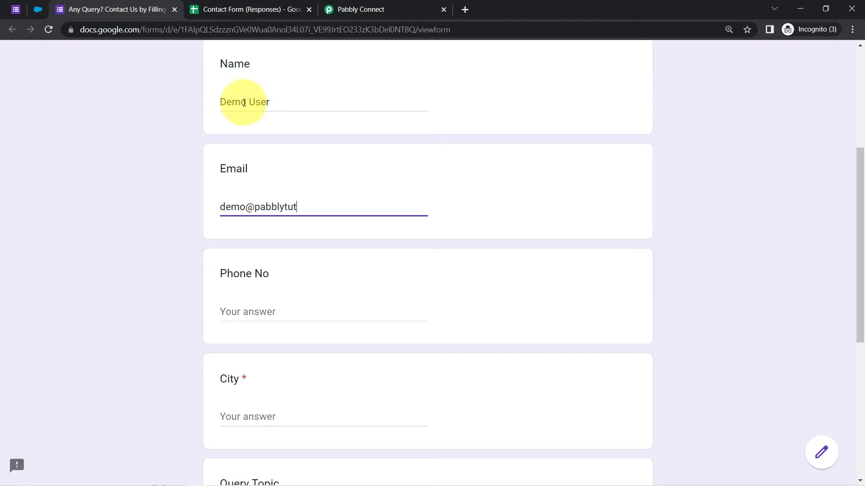
text(m)
key(Tab)
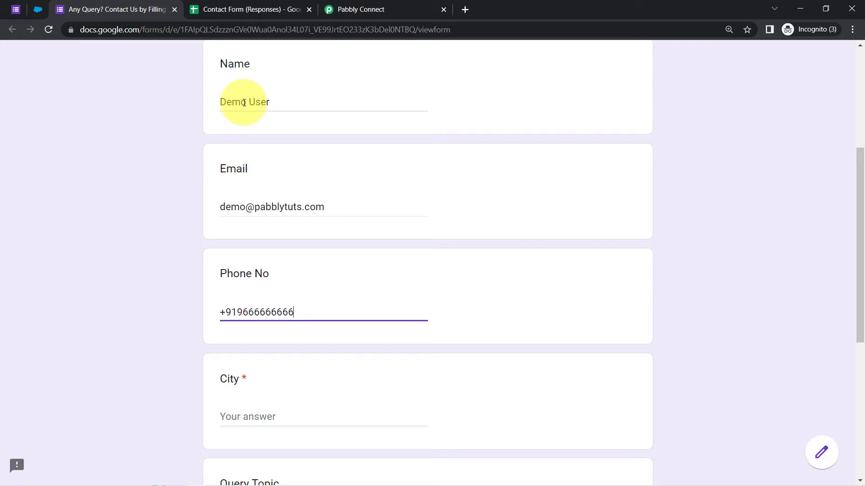
key(Tab)
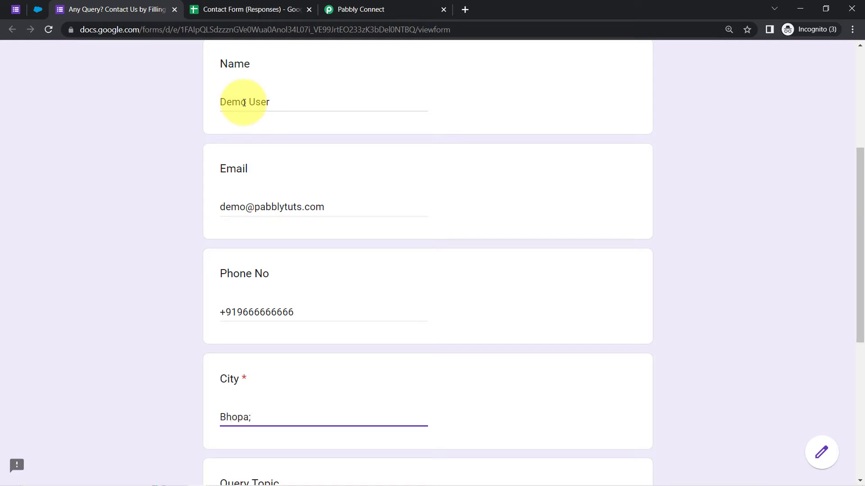
text(Bhopal)
scroll(124, 362, down, 5)
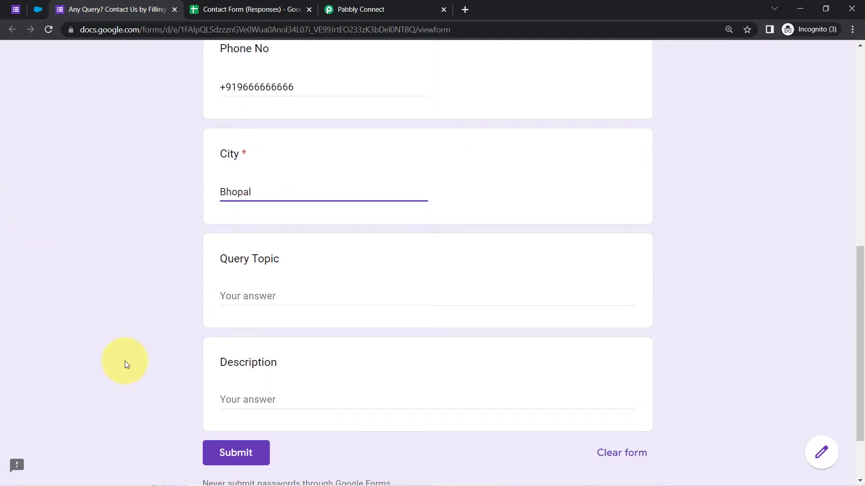
Answer the Query Topic and Description about the faulty earphones, then submit the form.
click(246, 300)
text(Having an issue in my new earphones)
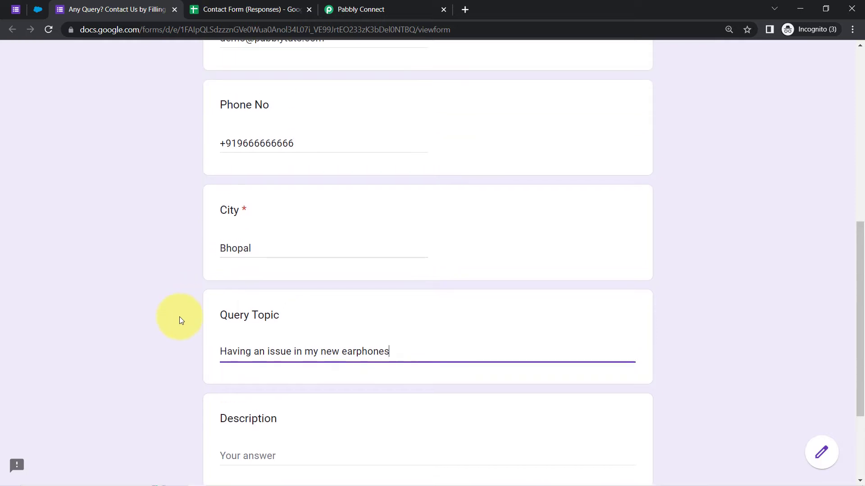
scroll(179, 317, down, 2)
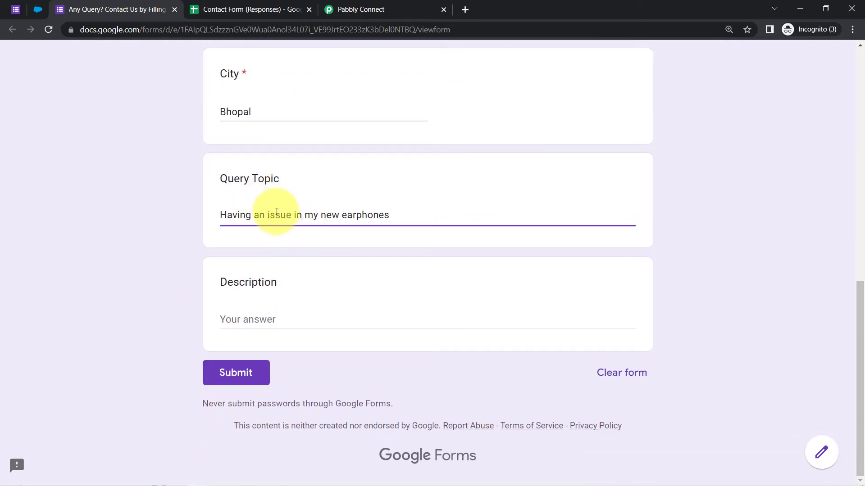
triple_click(276, 212)
key(ctrl+c)
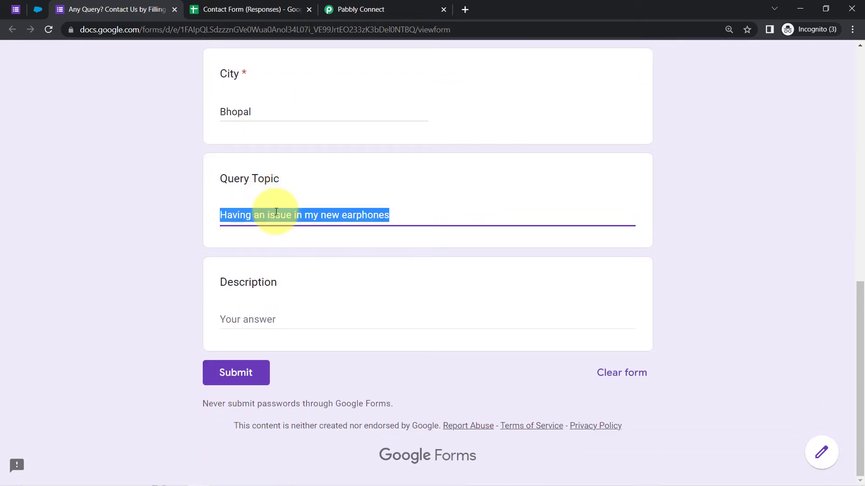
click(242, 320)
key(ctrl+v)
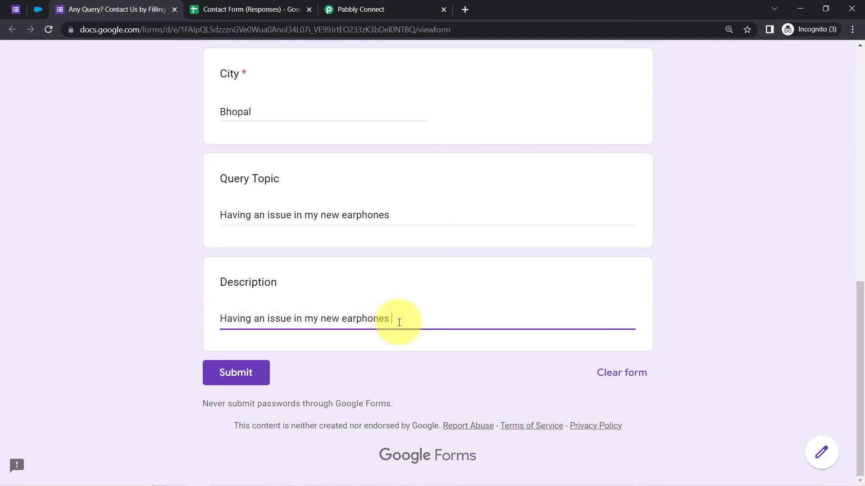
text(which U've bought from yo)
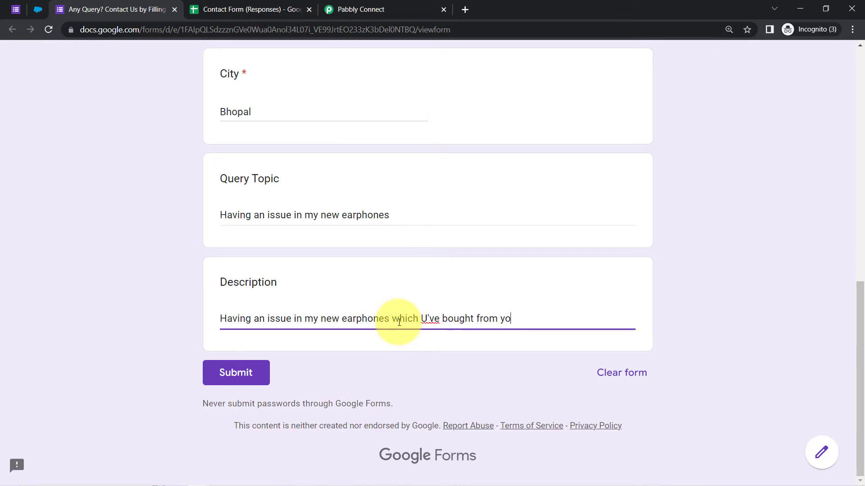
text(store.)
key(Return)
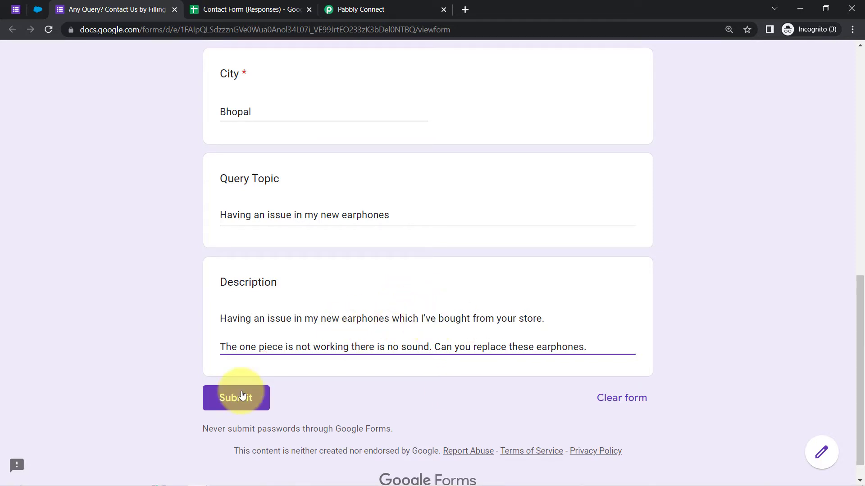
click(237, 399)
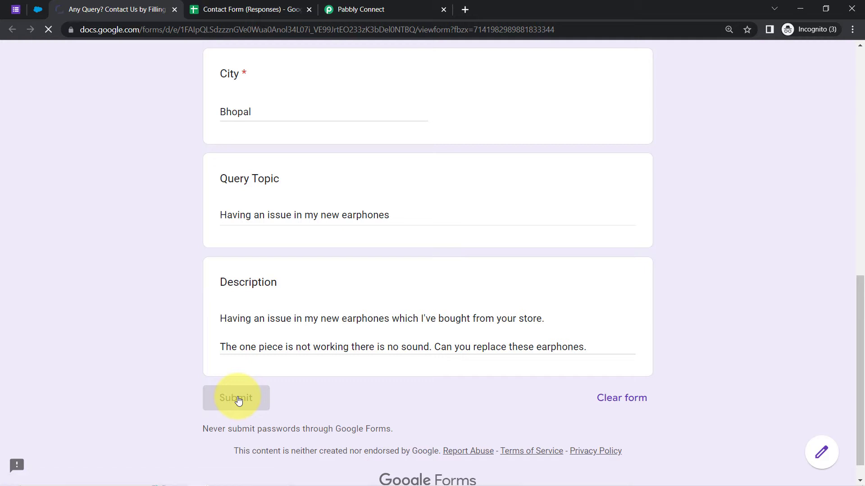
click(212, 9)
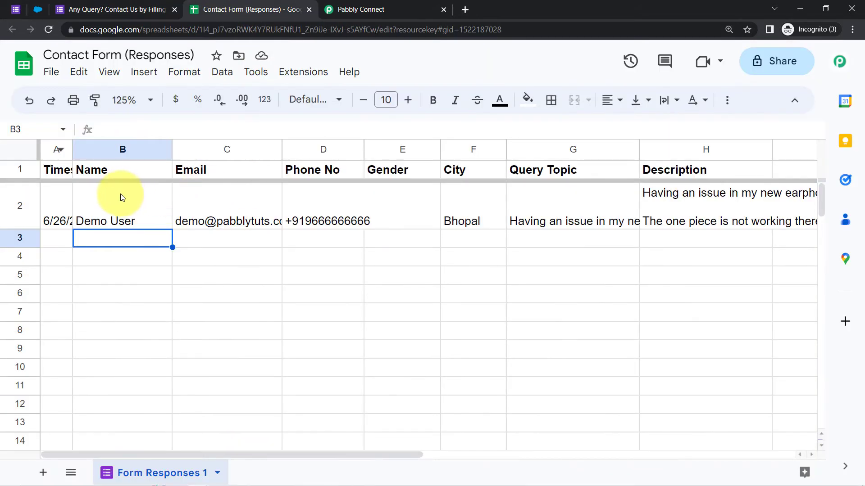
Vertically centre and left-align the new response in row 2.
click(27, 197)
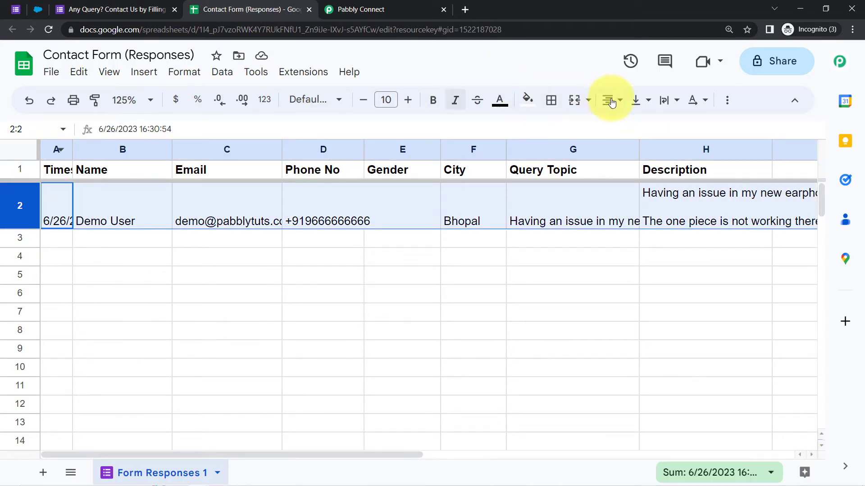
click(637, 101)
click(662, 127)
click(611, 102)
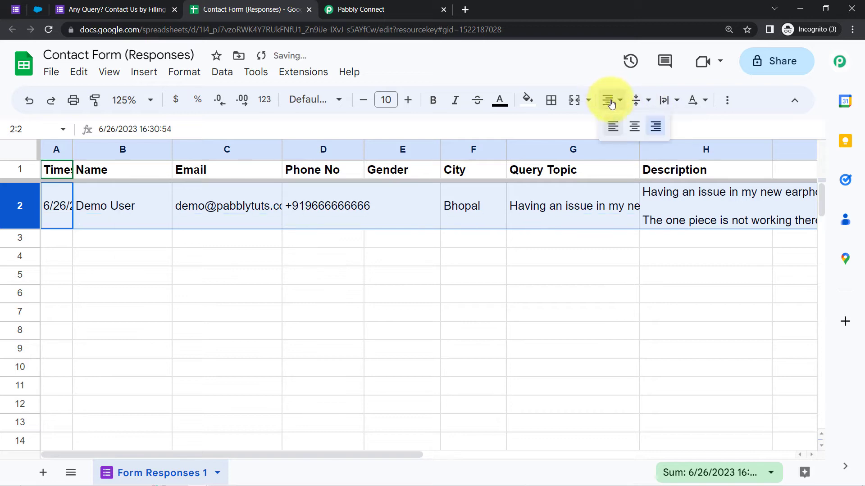
click(611, 126)
click(361, 292)
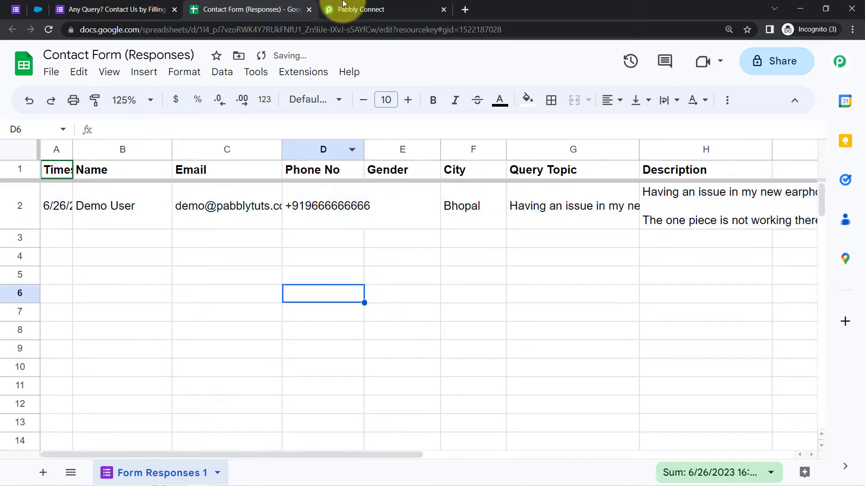
Copy the webhook URL and confirm the Pabbly Connect Webhooks add-on is installed.
click(356, 9)
click(703, 188)
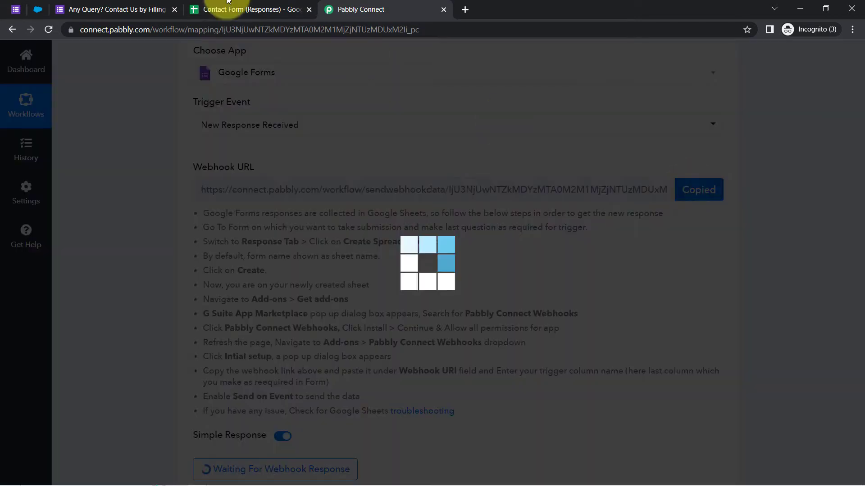
click(223, 8)
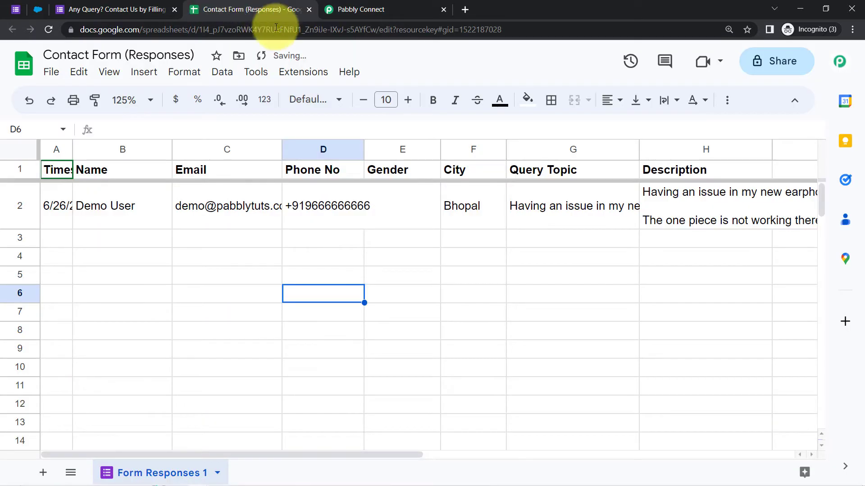
click(291, 75)
mouse_move(455, 97)
click(558, 106)
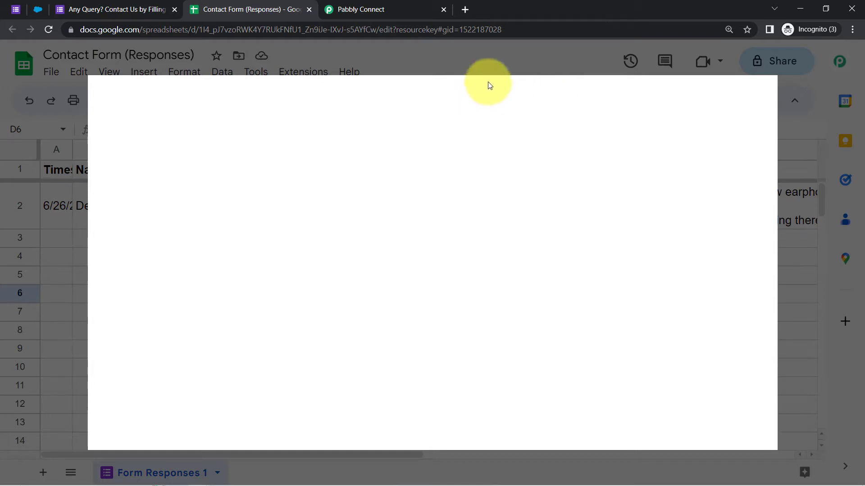
text(Pabbl)
click(438, 114)
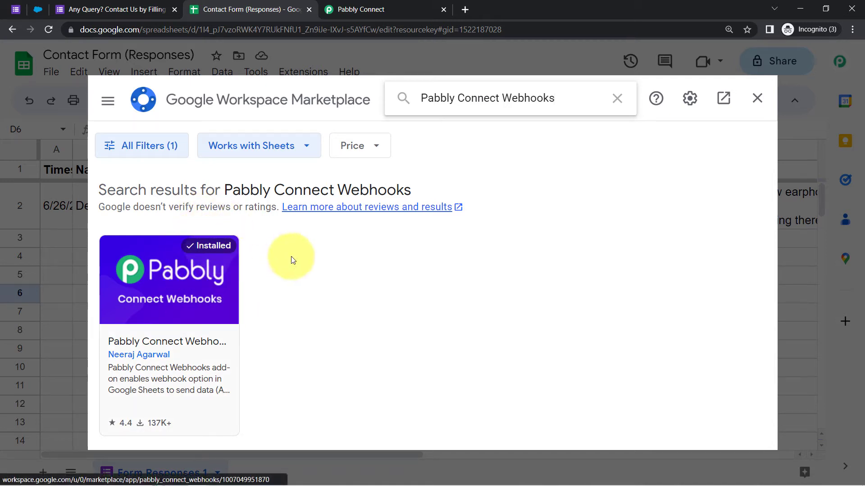
click(757, 98)
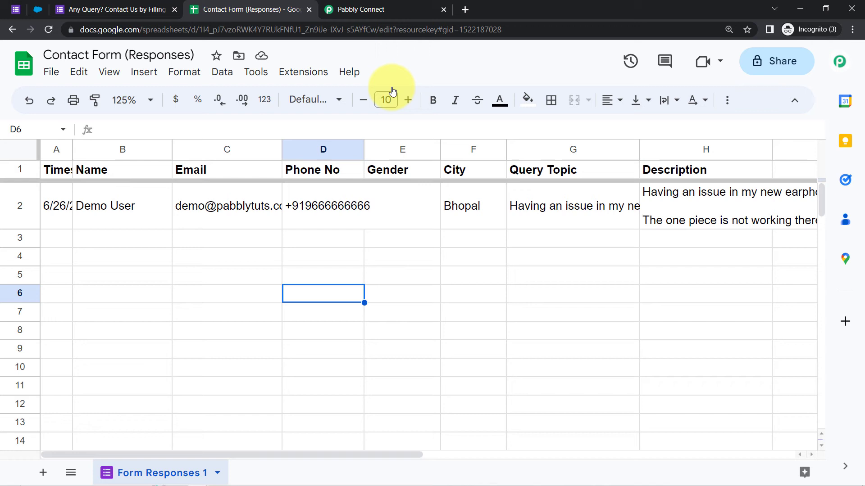
In the add-on's Initial Setup, replace the old webhook URL with the workflow's URL.
click(308, 74)
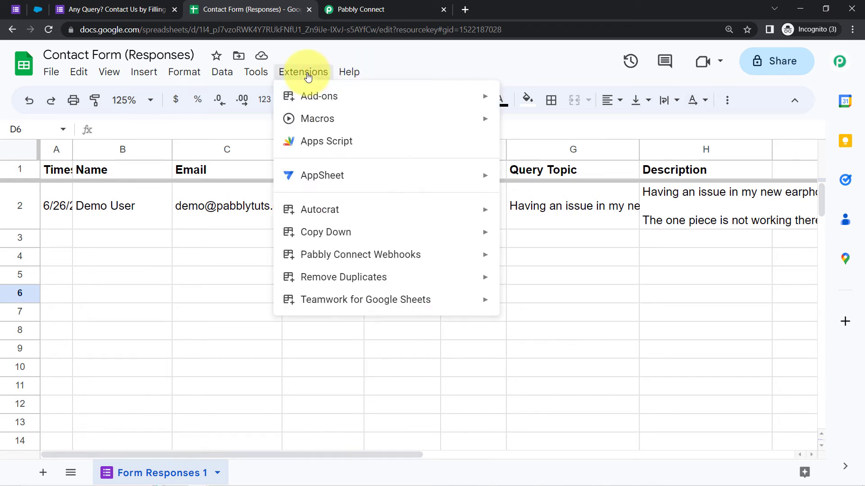
mouse_move(411, 260)
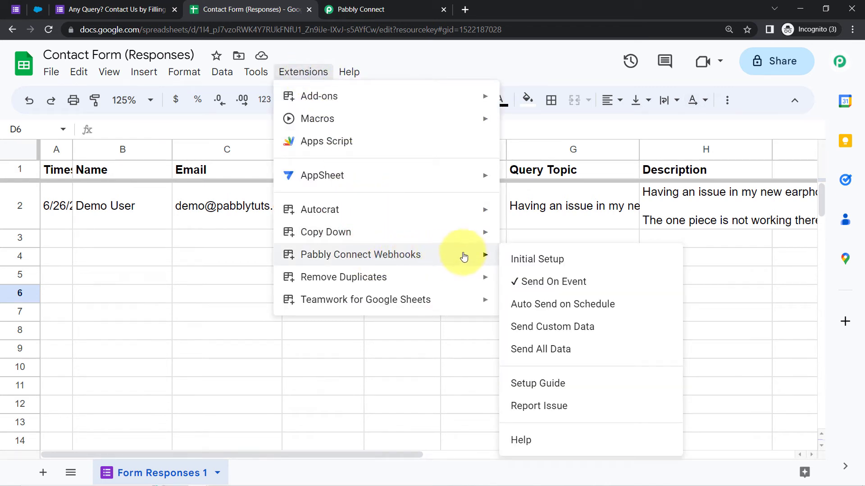
click(516, 261)
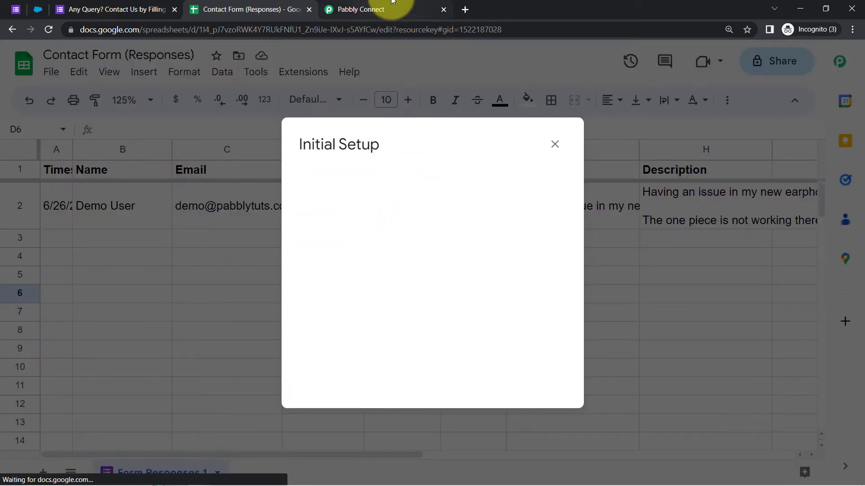
click(392, 3)
click(694, 190)
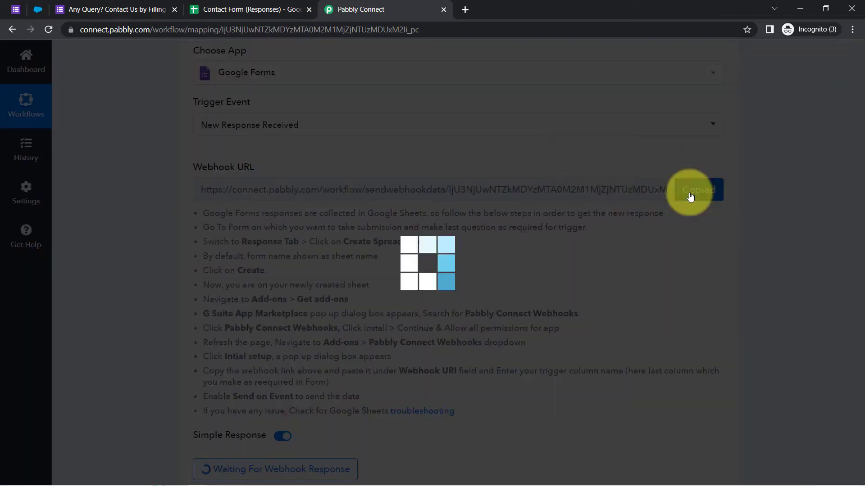
click(268, 3)
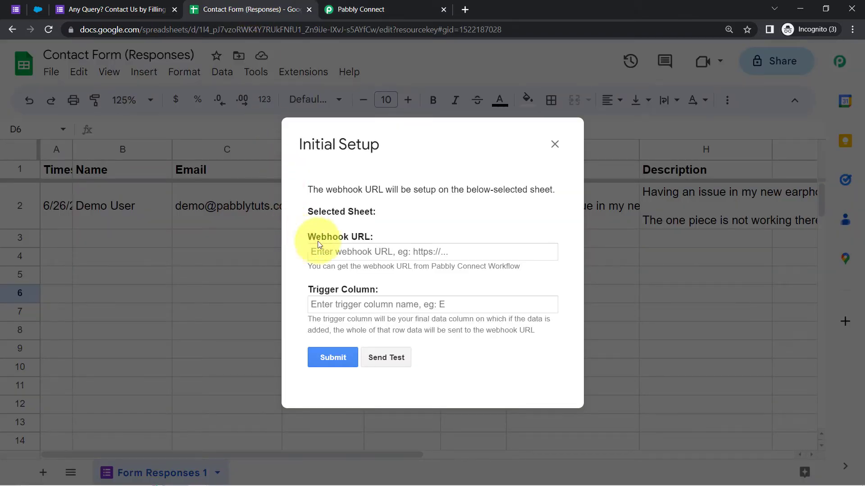
triple_click(341, 247)
key(BackSpace)
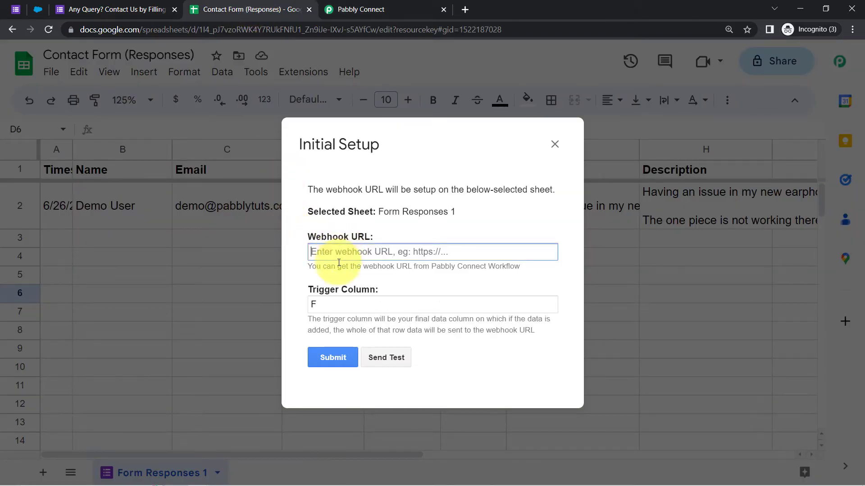
click(343, 301)
key(BackSpace)
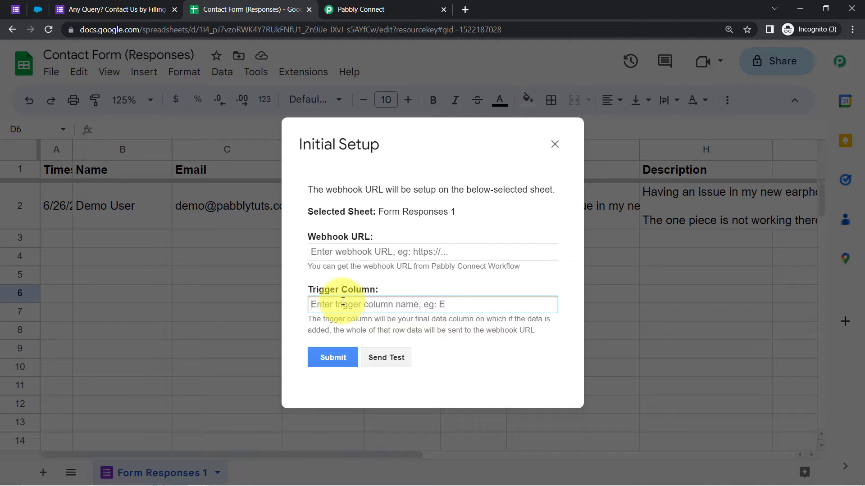
click(331, 252)
key(ctrl+v)
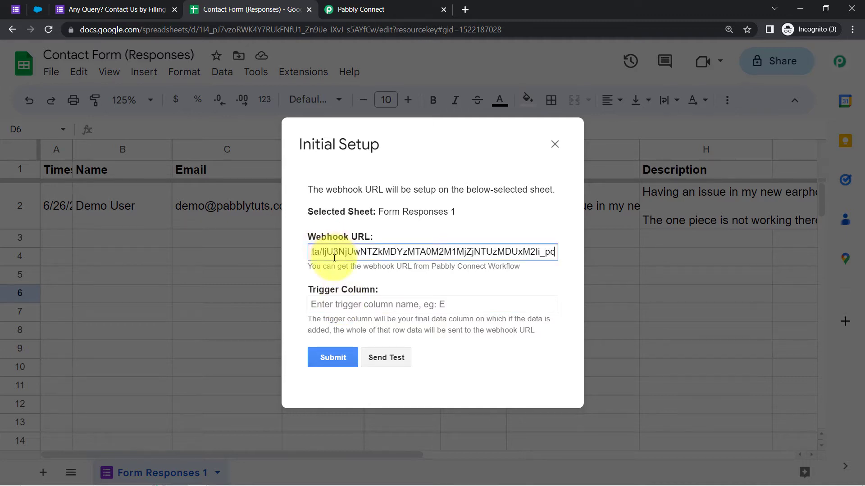
Set the Trigger Column to H.
drag(319, 290, 364, 291)
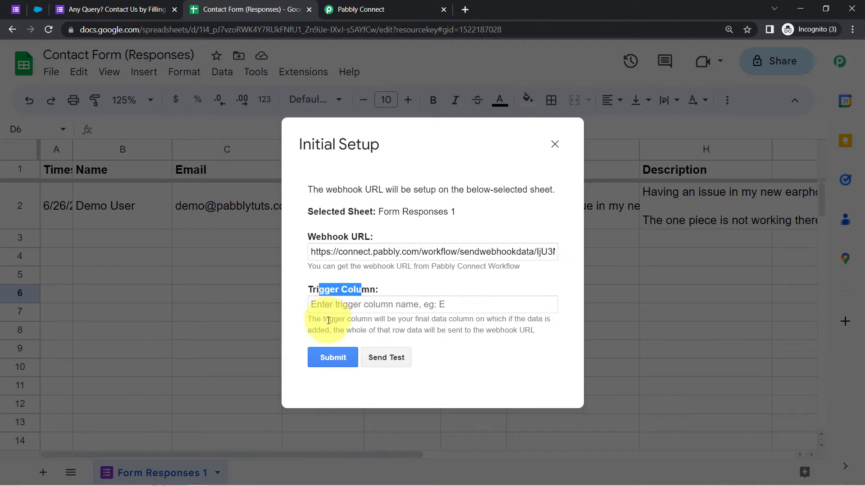
drag(328, 321, 504, 331)
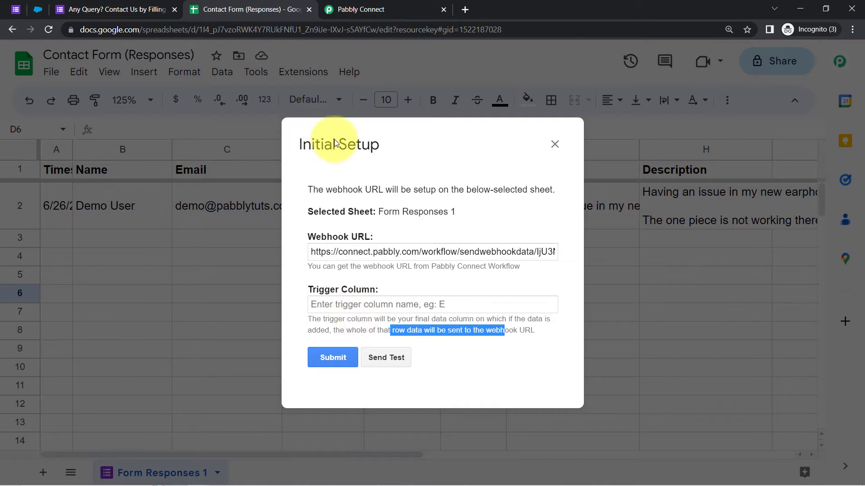
drag(309, 169, 349, 64)
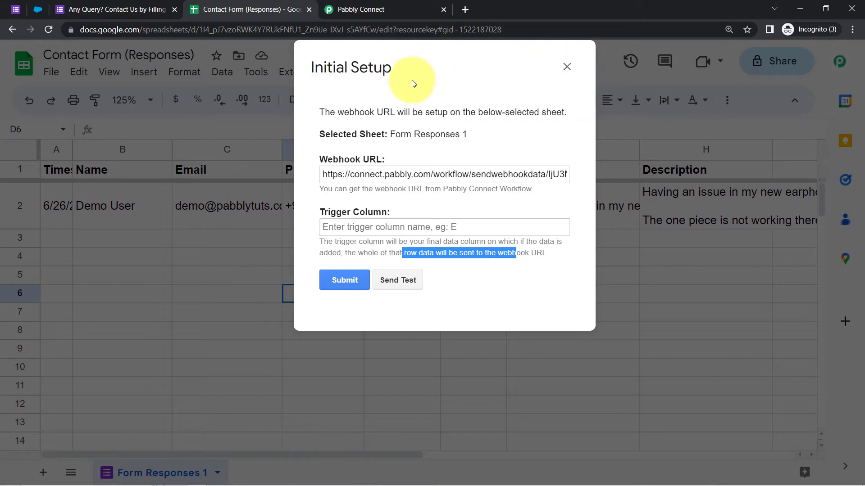
drag(388, 73, 315, 139)
click(281, 294)
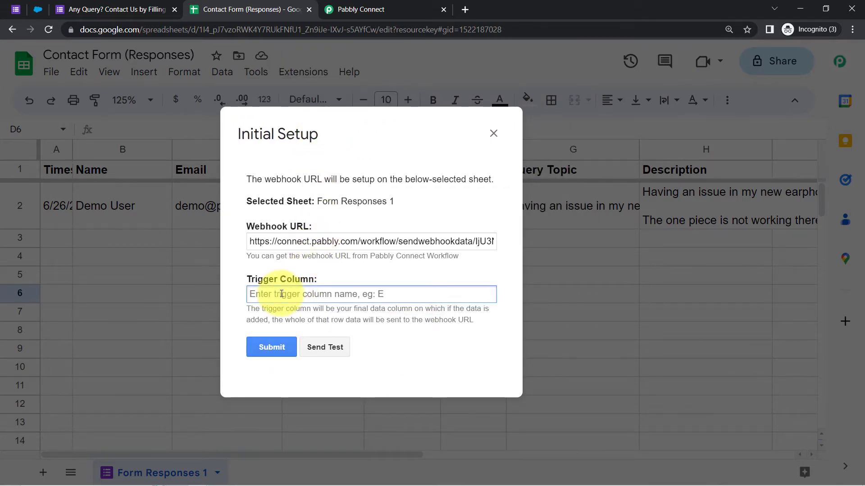
text(H)
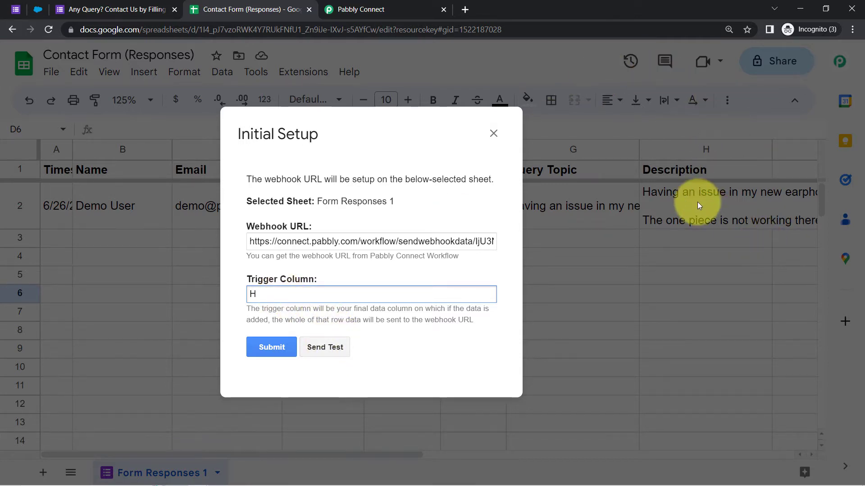
Send a test row, submit the setup, and close the dialog.
click(329, 348)
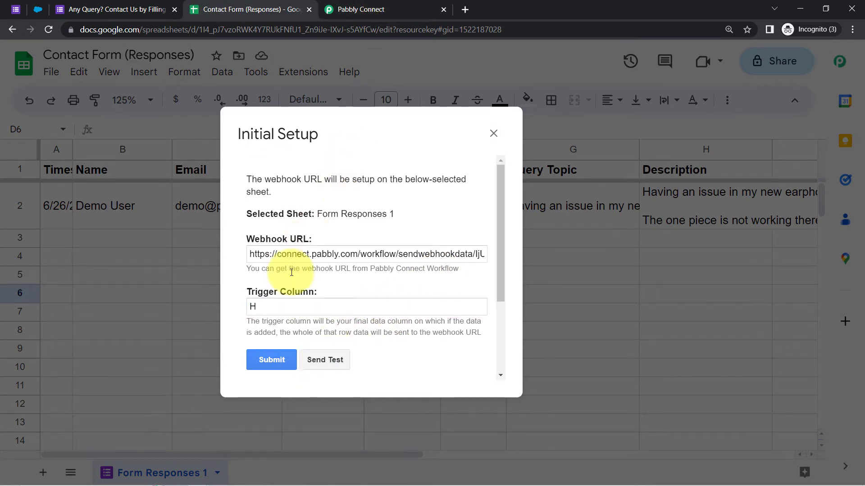
scroll(291, 272, down, 3)
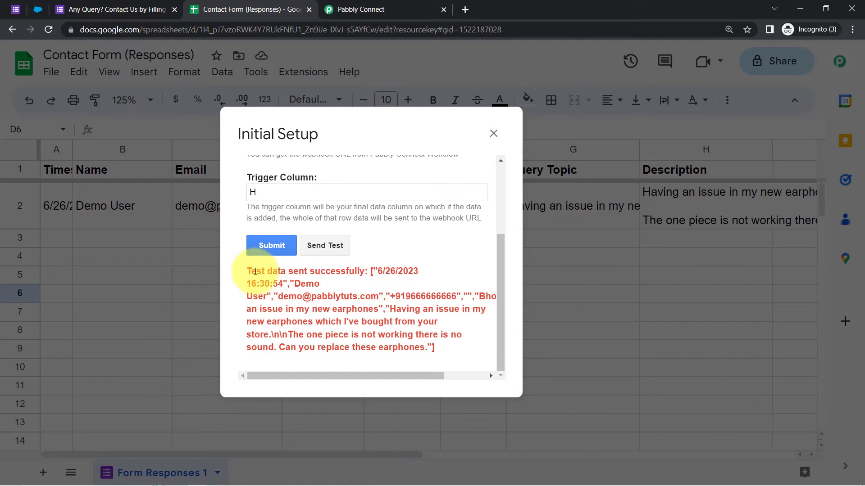
drag(255, 272, 367, 283)
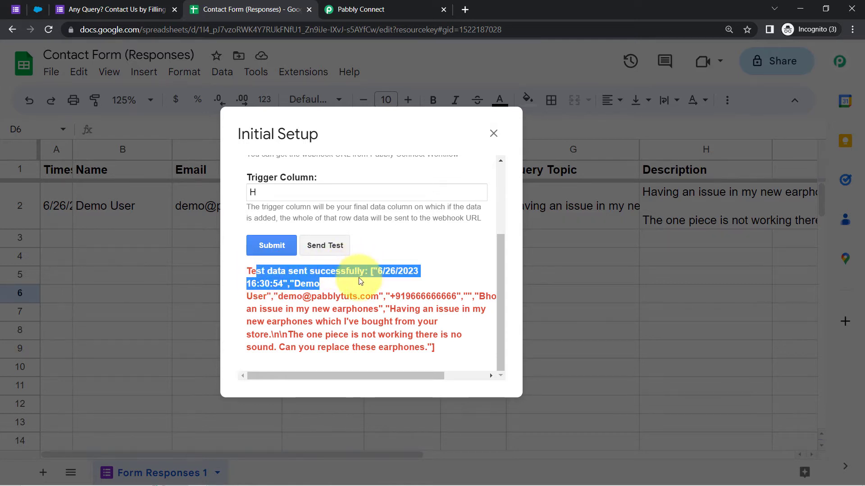
click(252, 246)
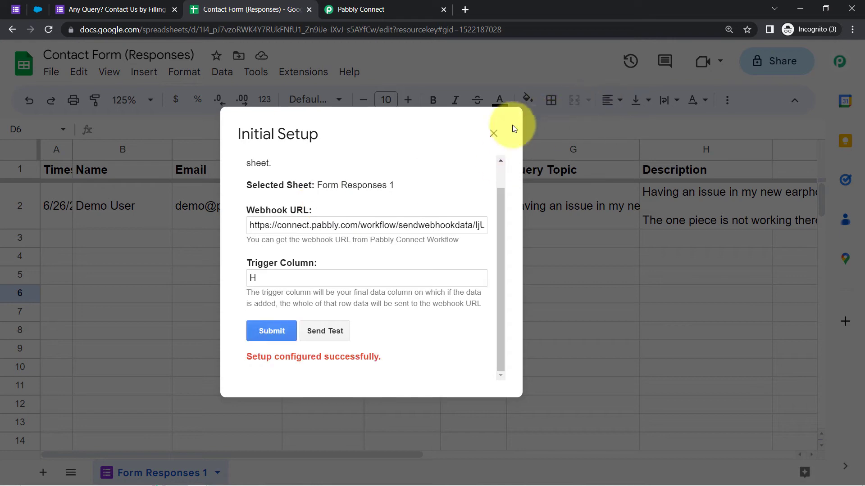
click(493, 133)
click(398, 7)
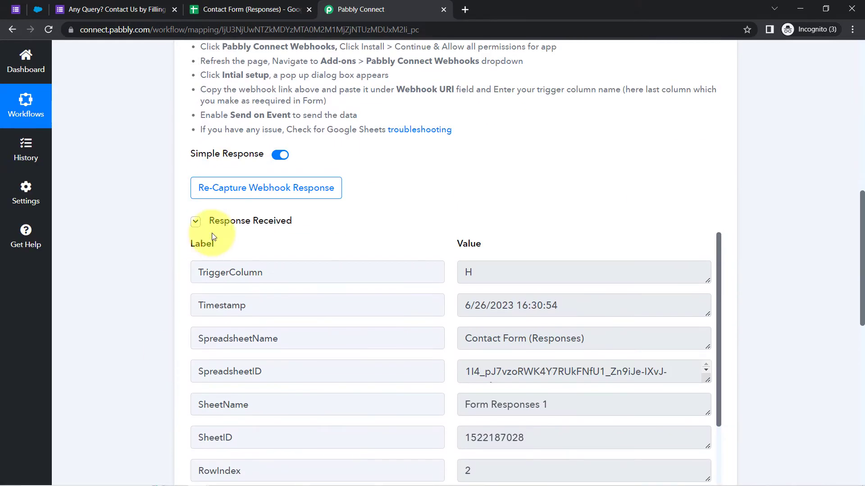
Collapse the received data and check the captured Timestamp and SheetName values.
click(272, 223)
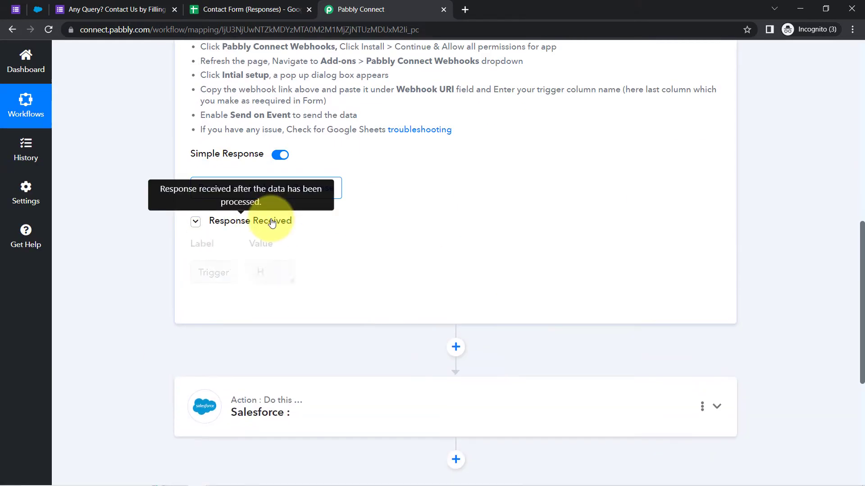
drag(863, 203, 863, 234)
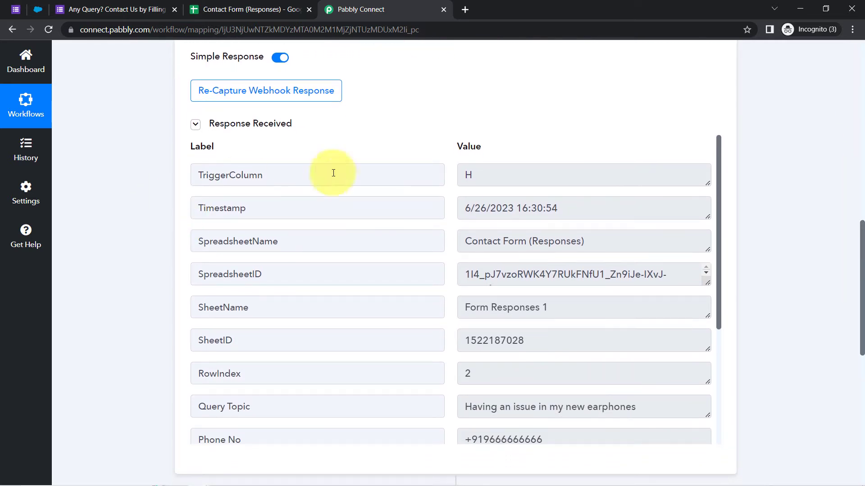
drag(493, 170, 461, 172)
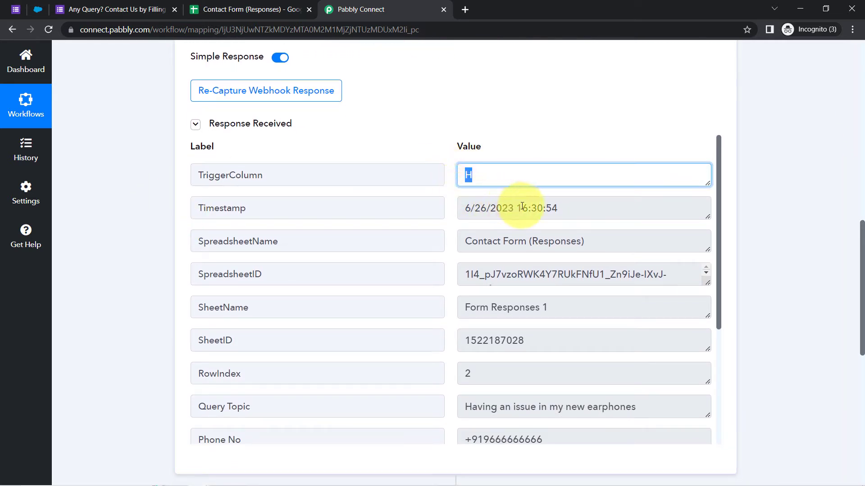
drag(521, 207, 495, 209)
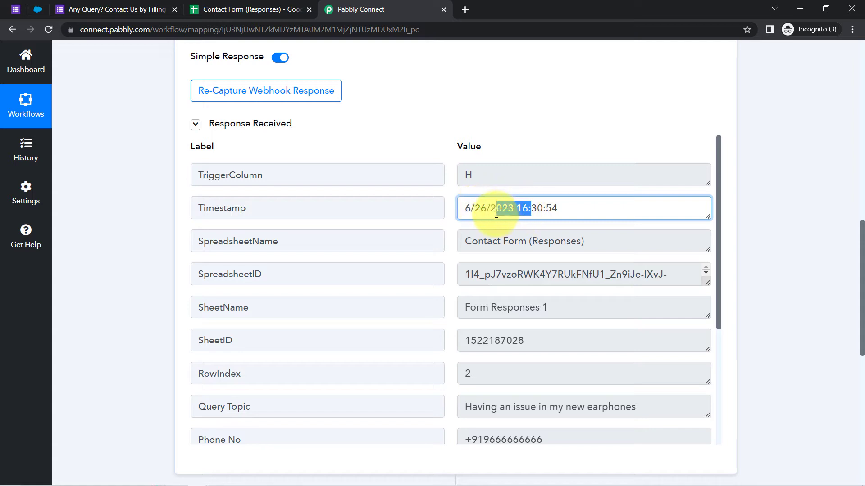
drag(566, 307, 501, 316)
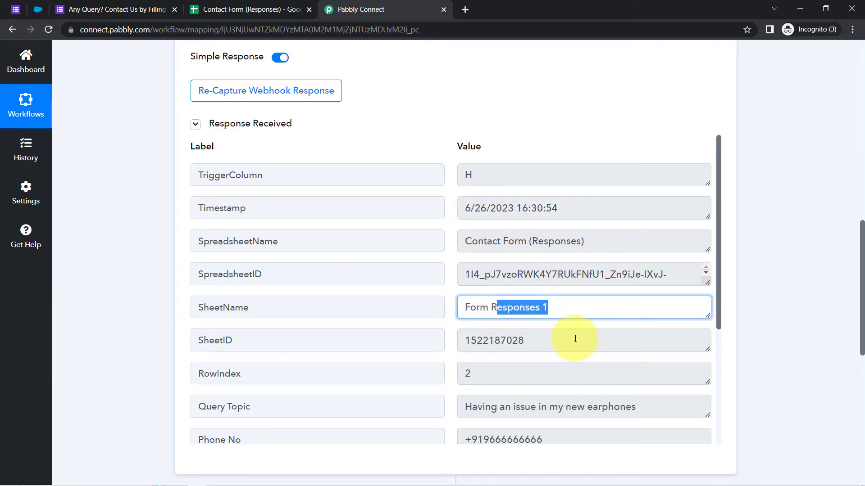
scroll(576, 338, down, 3)
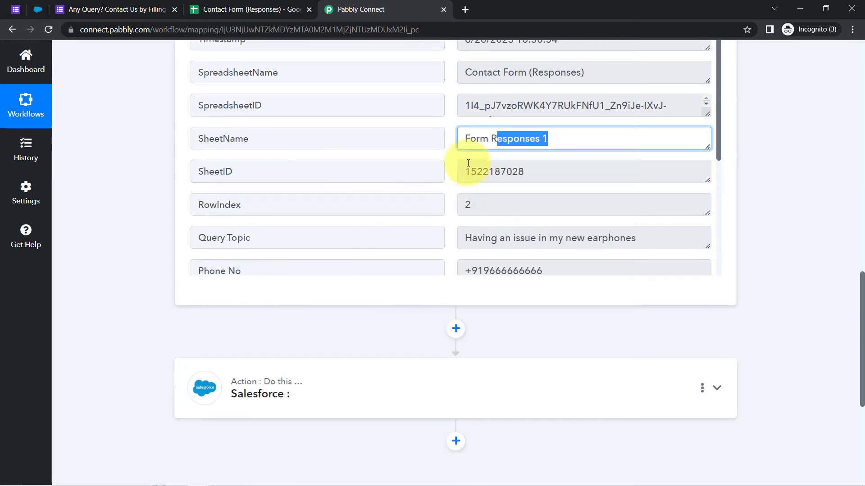
Check the Query Topic, phone, Email, Description and City values, noting Gender is empty.
drag(506, 238, 490, 238)
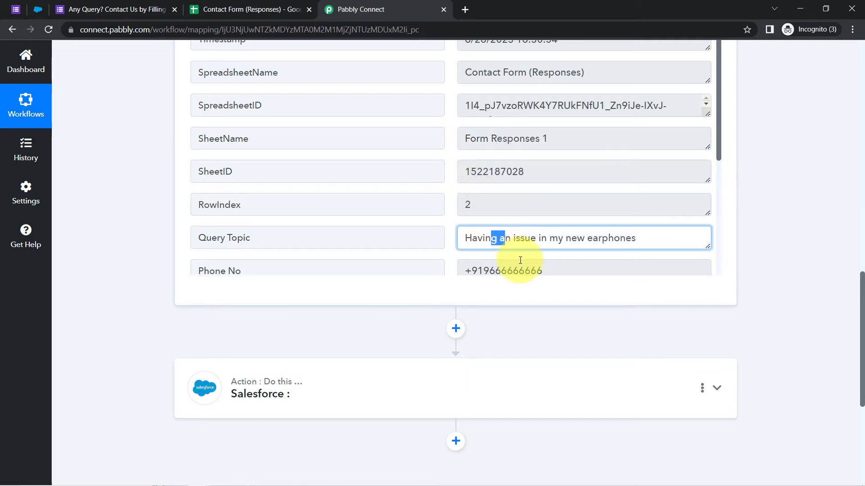
drag(518, 271, 501, 271)
drag(717, 144, 735, 270)
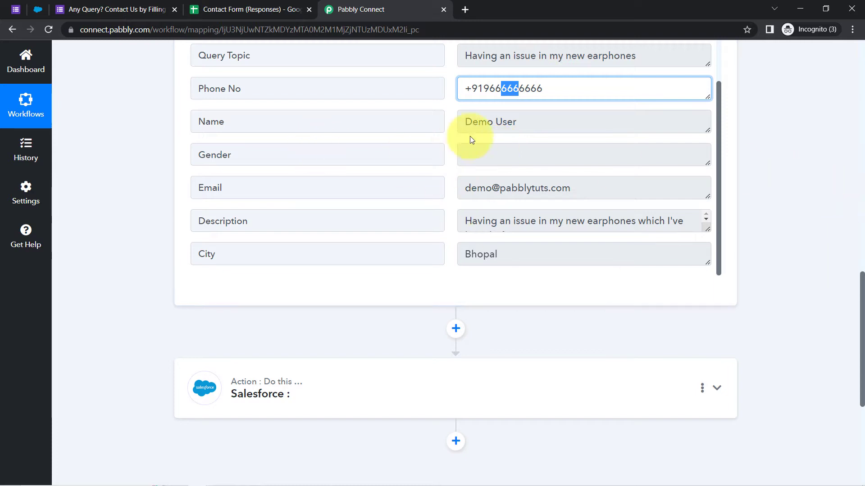
drag(498, 188, 479, 253)
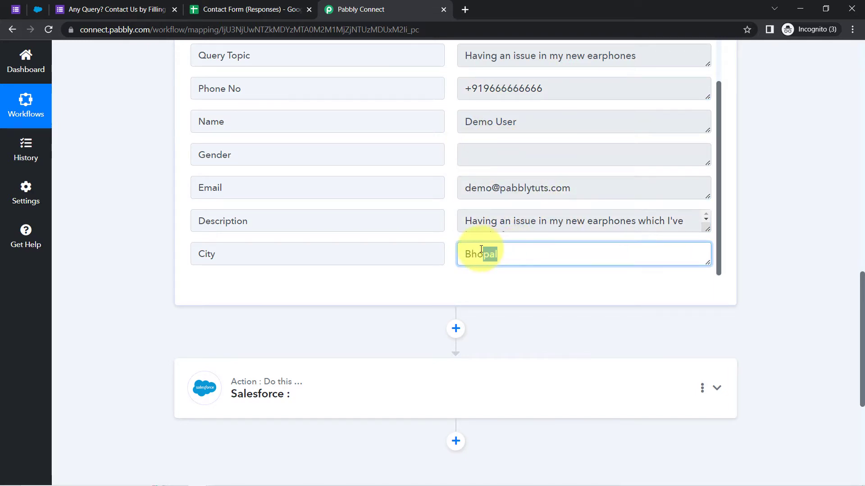
click(151, 183)
click(216, 9)
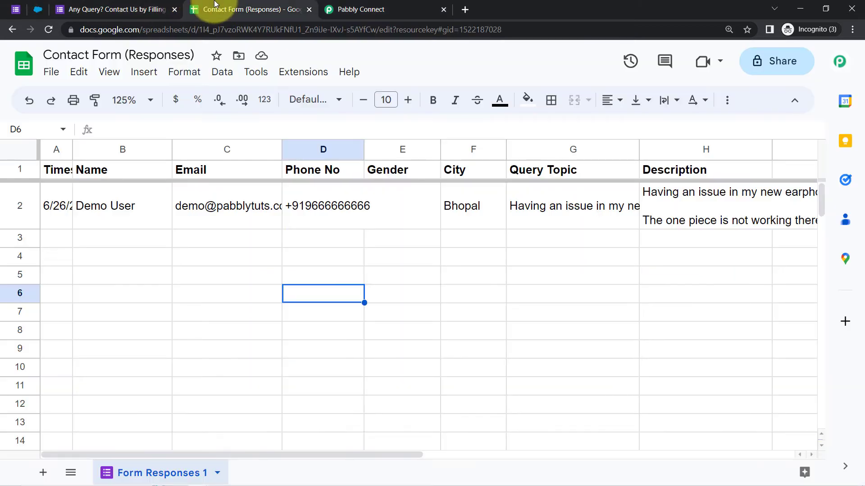
Enter Female in the empty Gender cell E2 of the response row.
click(395, 207)
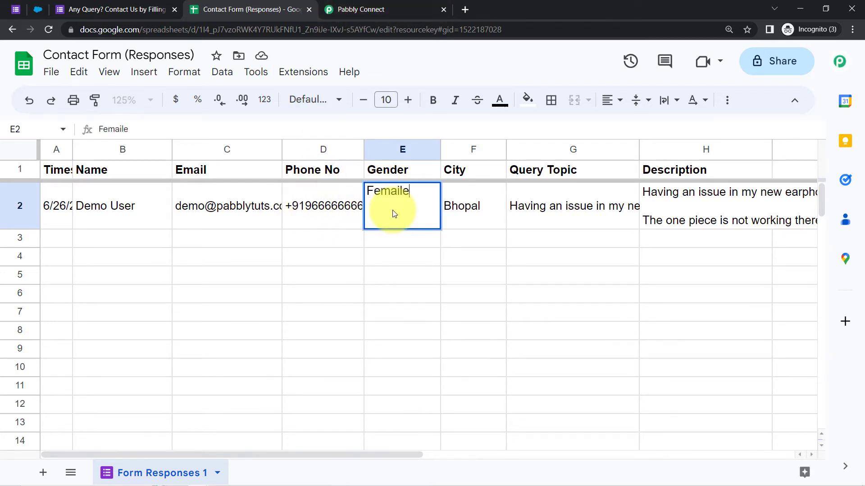
key(Return)
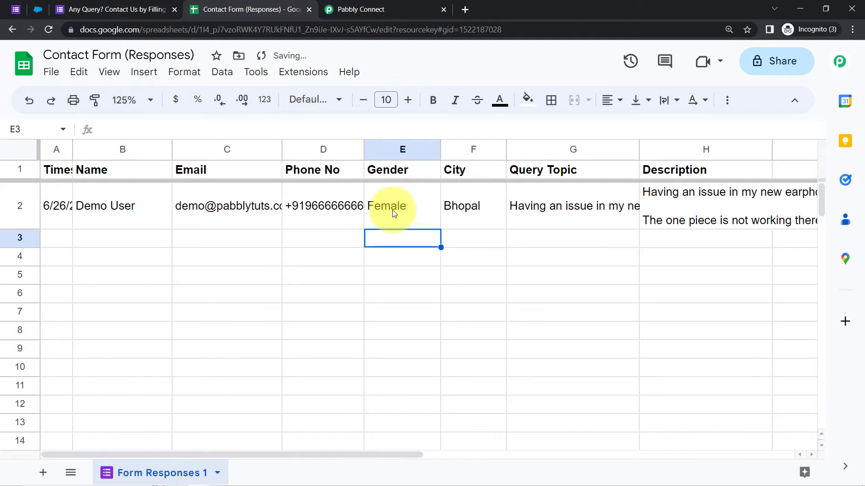
click(388, 9)
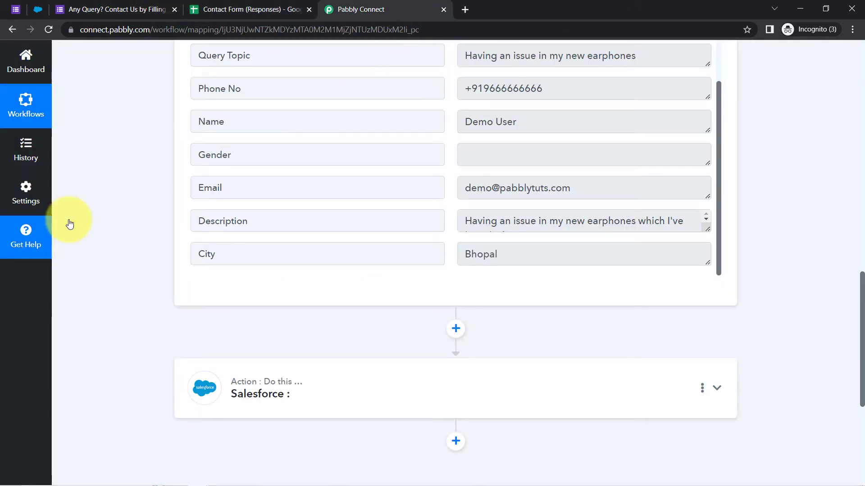
scroll(124, 194, up, 10)
Re-capture the webhook response in the Google Forms trigger, confirming with Yes.
scroll(163, 225, down, 3)
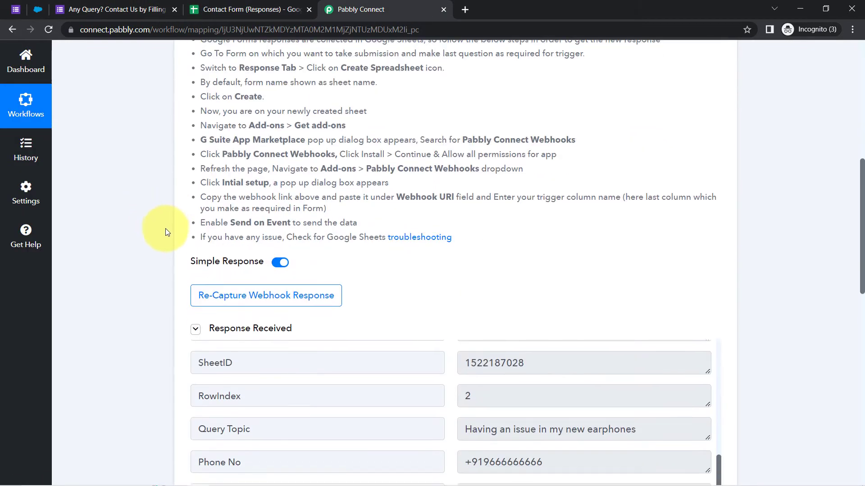
click(239, 313)
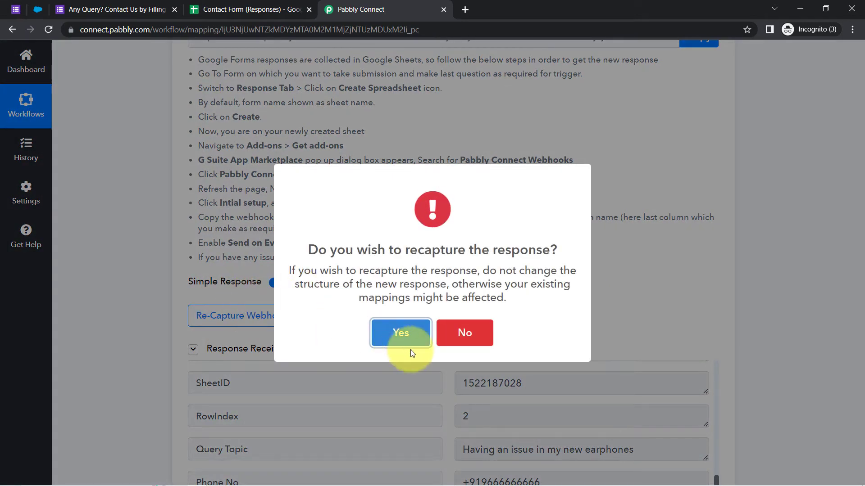
click(400, 332)
Send the updated row as test data via Extensions > Pabbly Connect Webhooks > Initial Setup.
click(261, 10)
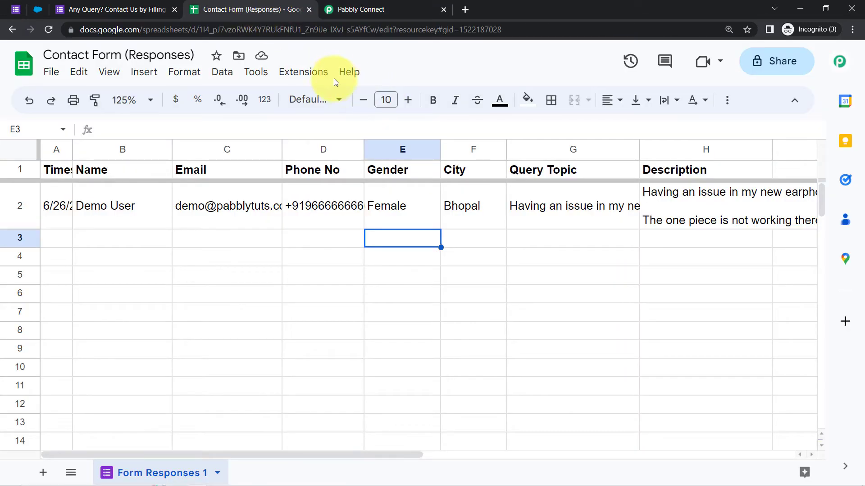
click(305, 69)
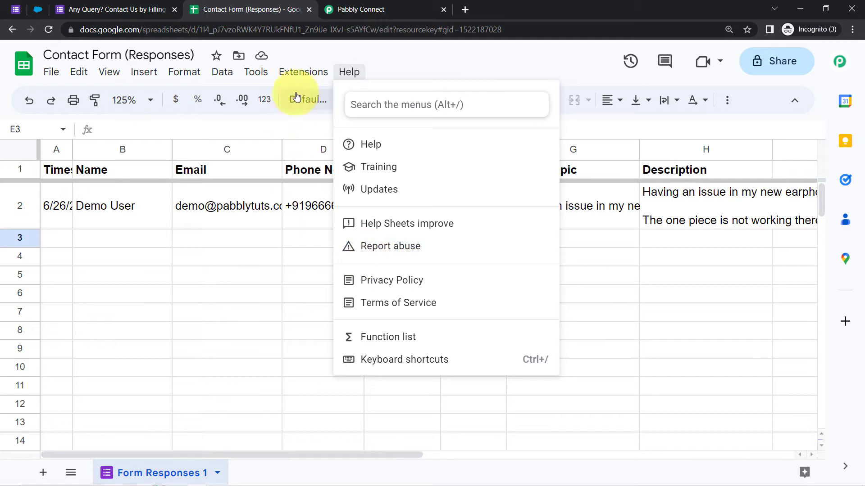
mouse_move(456, 252)
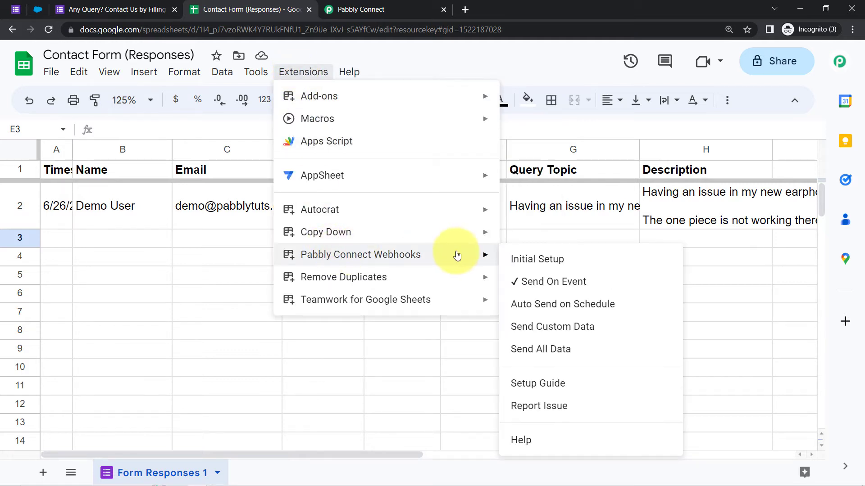
click(518, 257)
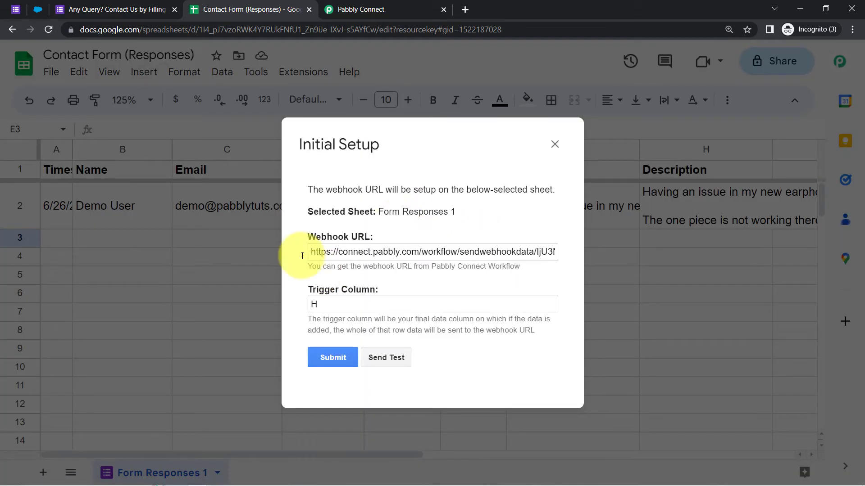
click(388, 358)
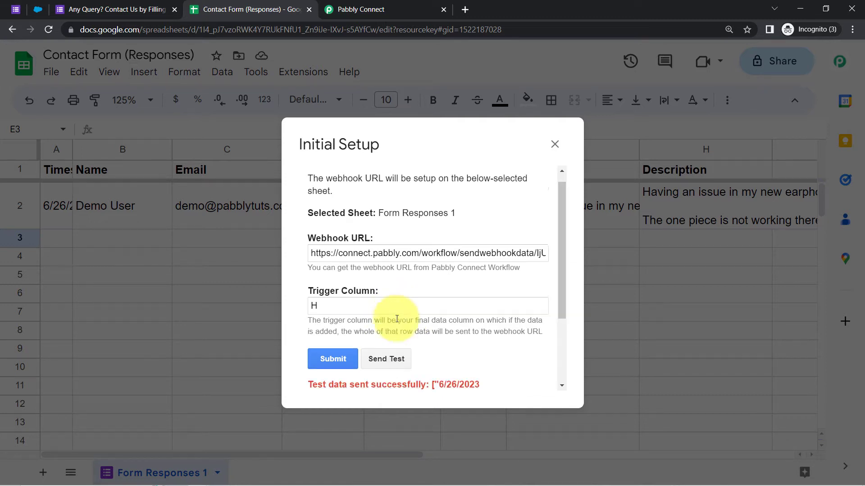
scroll(394, 316, down, 1)
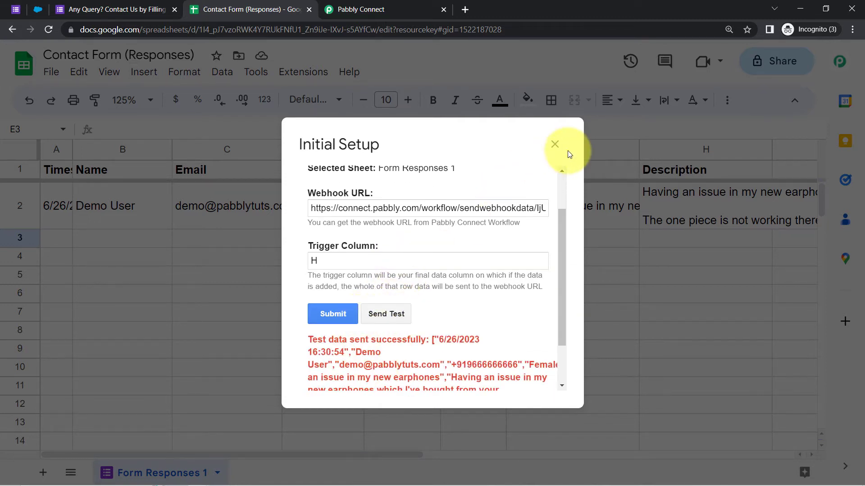
click(555, 144)
click(372, 8)
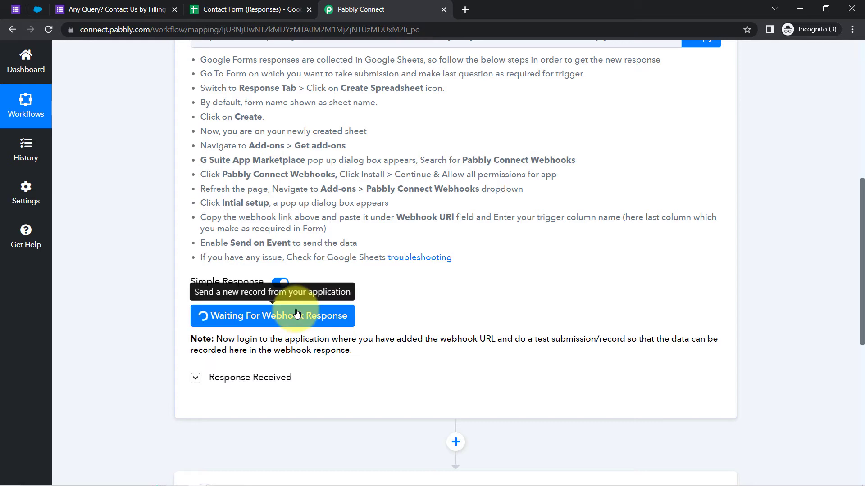
Confirm the recaptured response now shows Gender as Female.
scroll(153, 277, up, 5)
scroll(153, 281, down, 2)
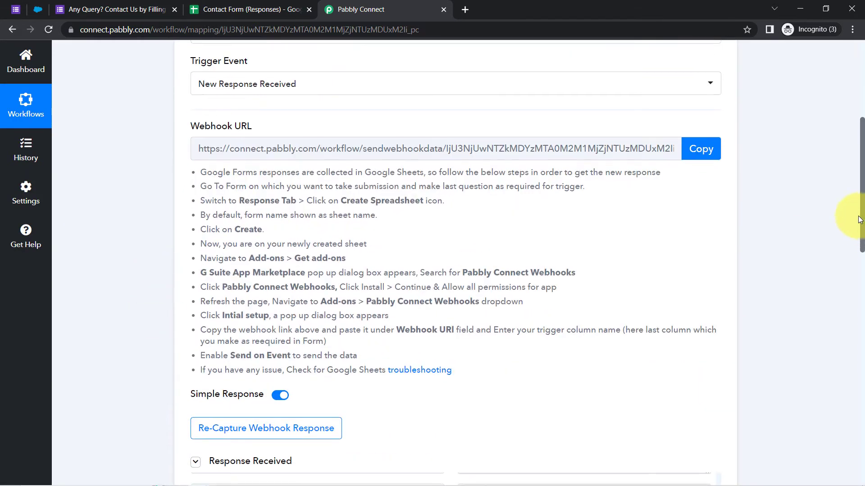
drag(861, 200, 860, 311)
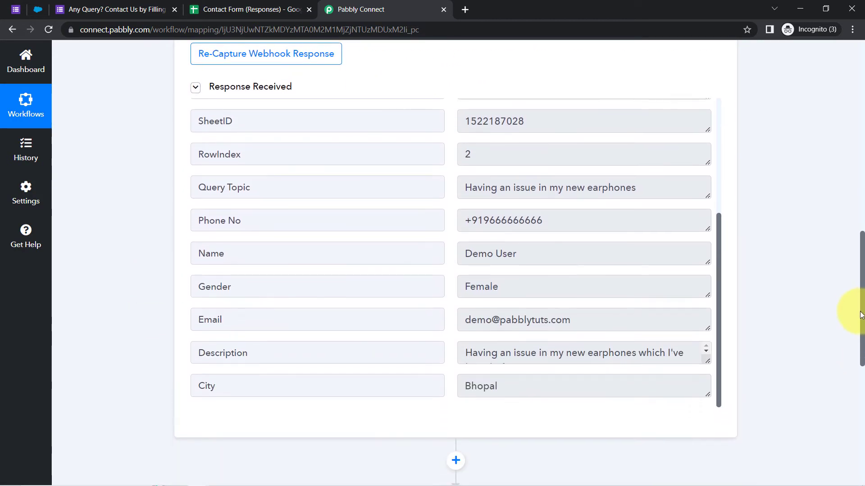
click(478, 274)
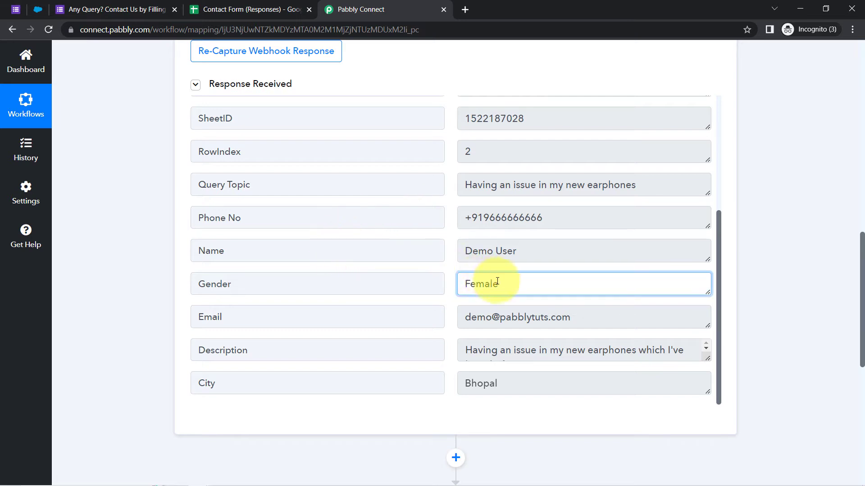
drag(497, 282, 473, 280)
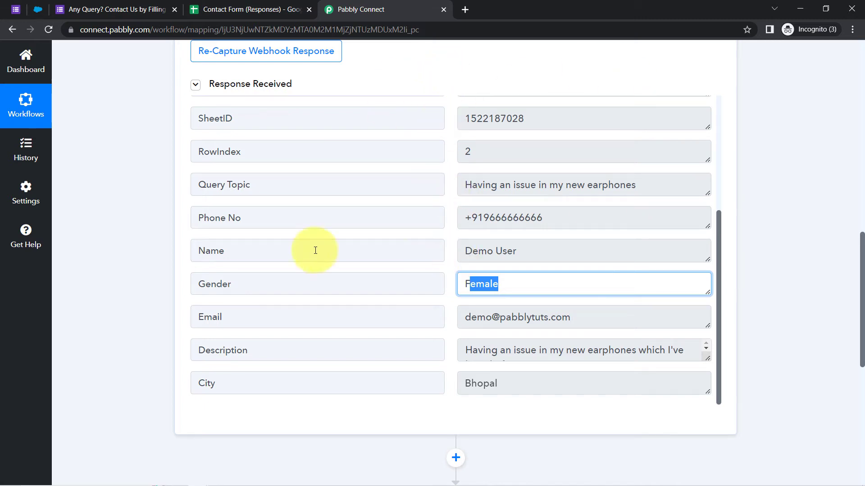
Close the Google Forms confirmation page and return to the Pabbly Connect workflow.
click(138, 5)
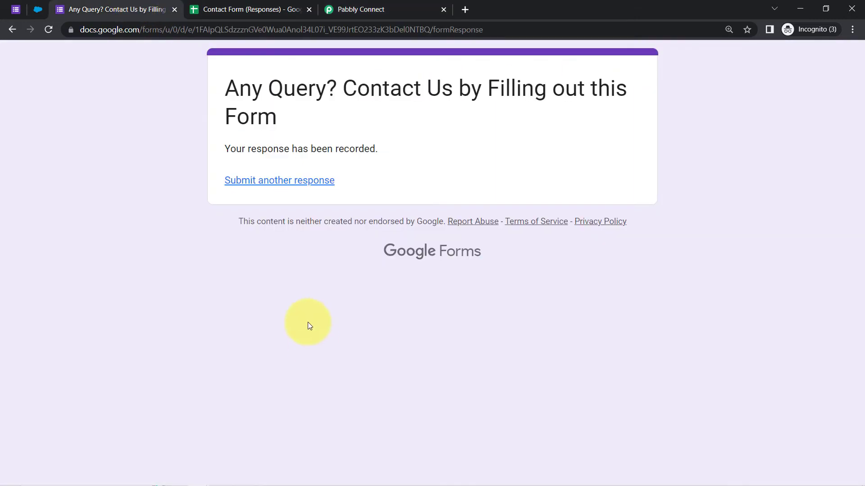
click(383, 7)
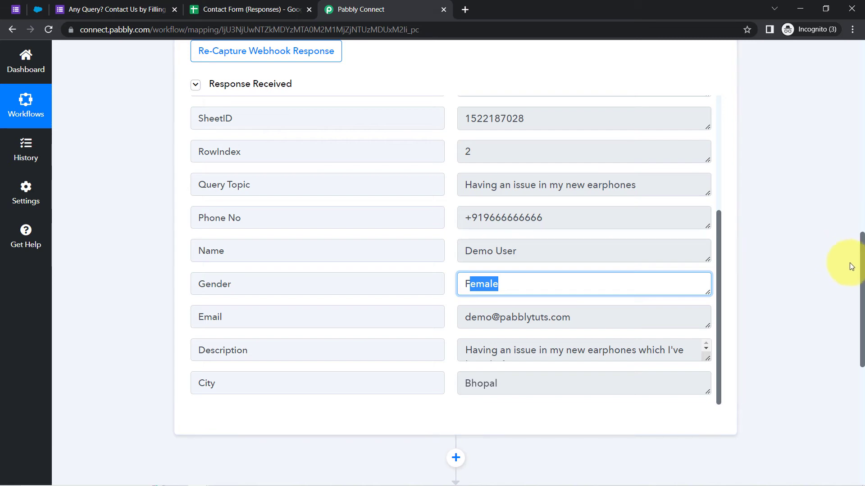
drag(862, 283, 862, 63)
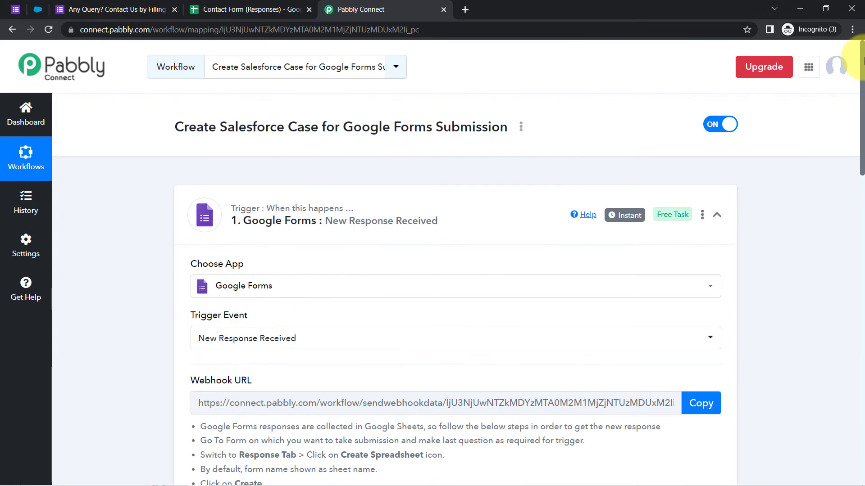
click(135, 6)
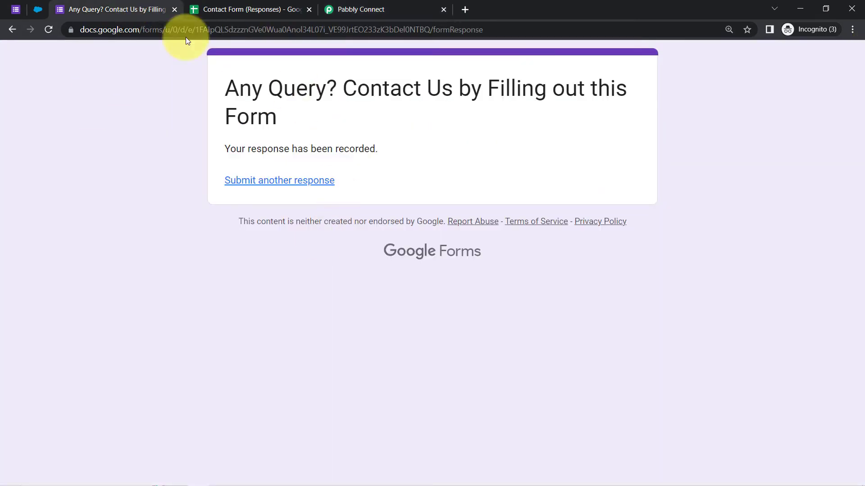
click(174, 9)
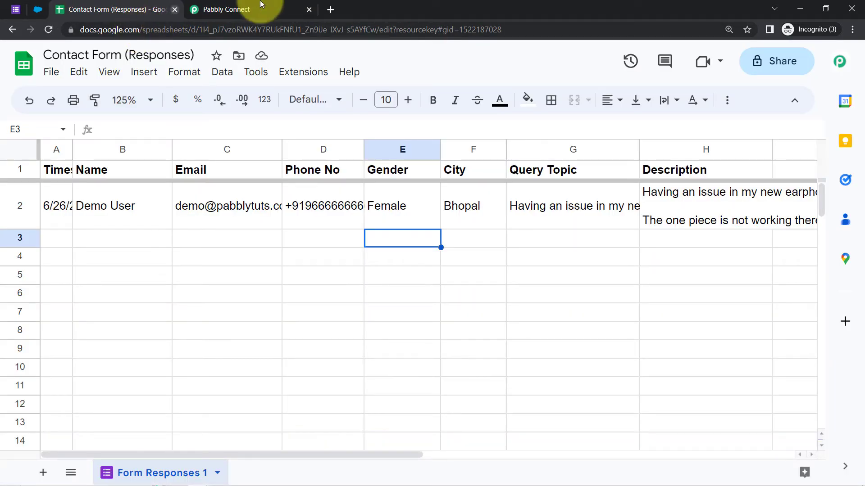
click(247, 8)
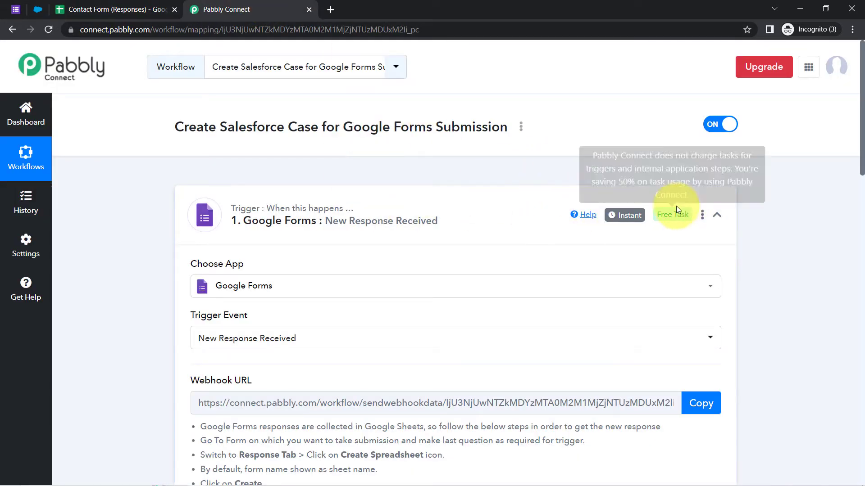
Review the captured Query Topic, description and email values in the response.
mouse_move(623, 219)
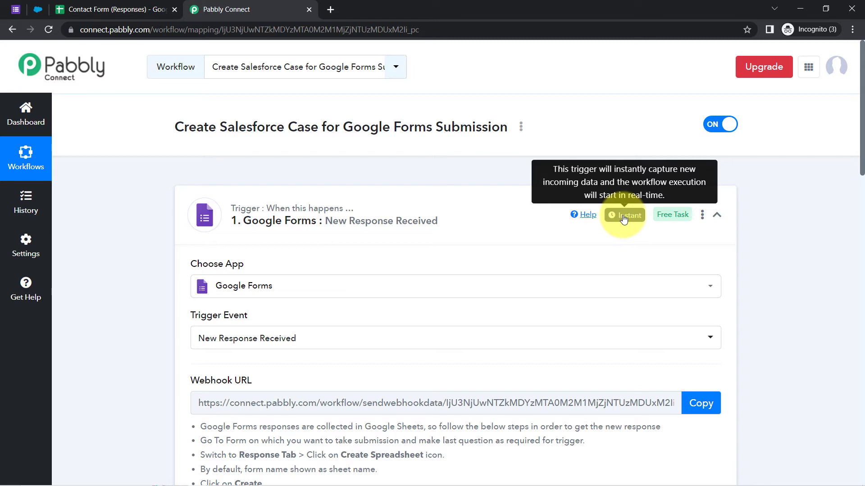
drag(861, 108, 842, 297)
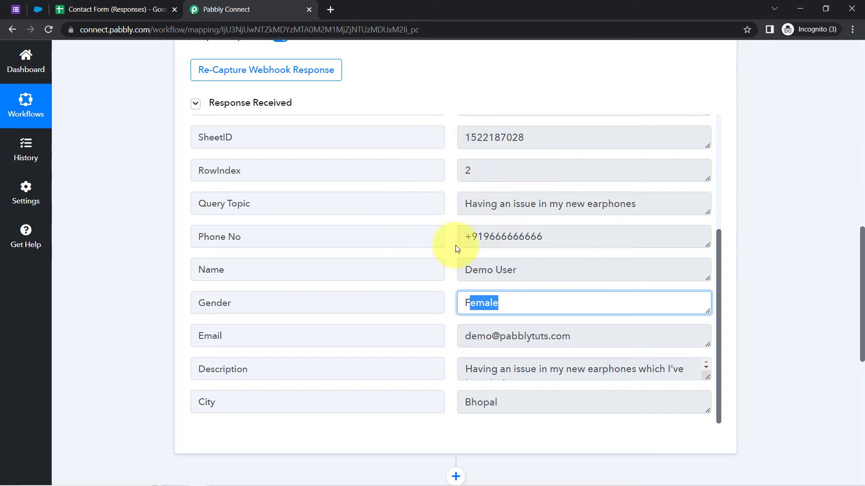
click(526, 205)
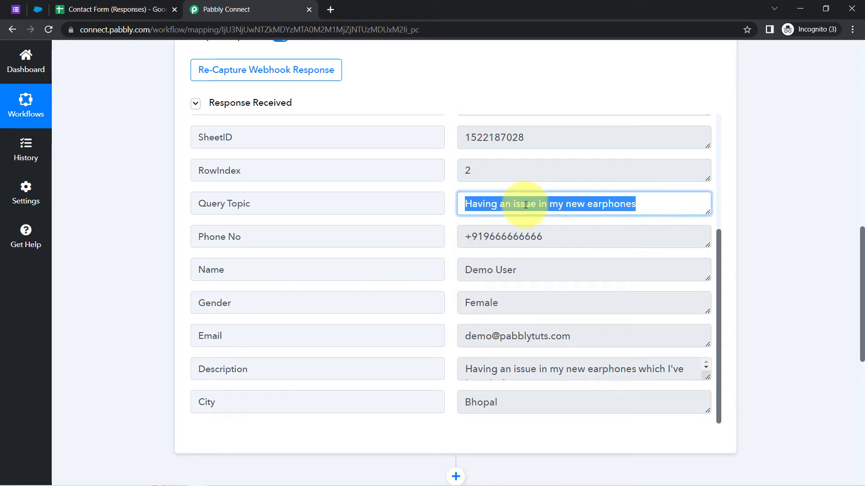
click(496, 362)
click(498, 337)
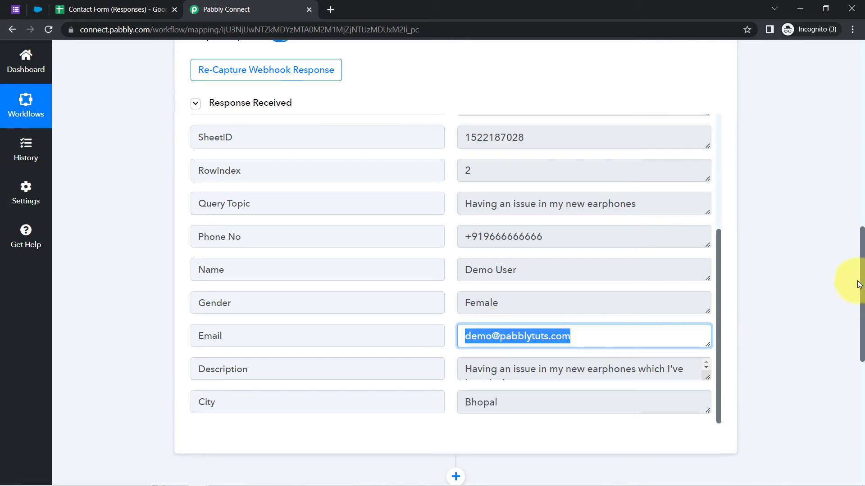
drag(861, 264, 856, 337)
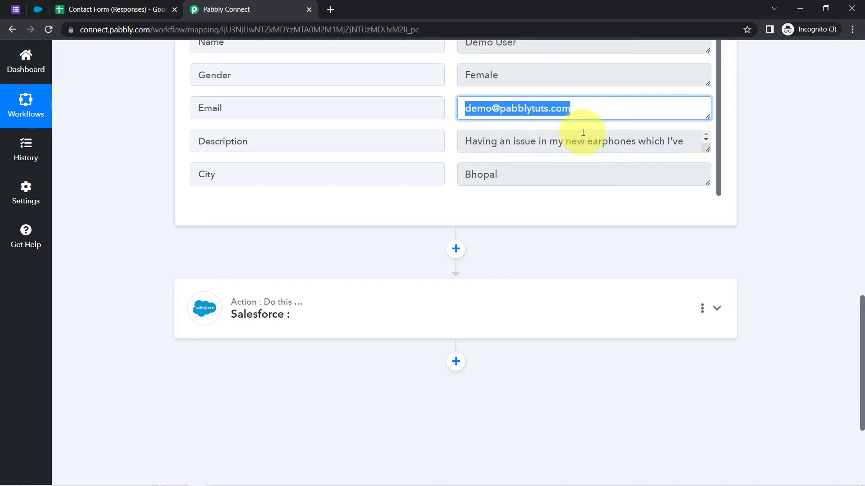
Set the Salesforce action event to Create Record and begin connecting a Salesforce account.
click(256, 314)
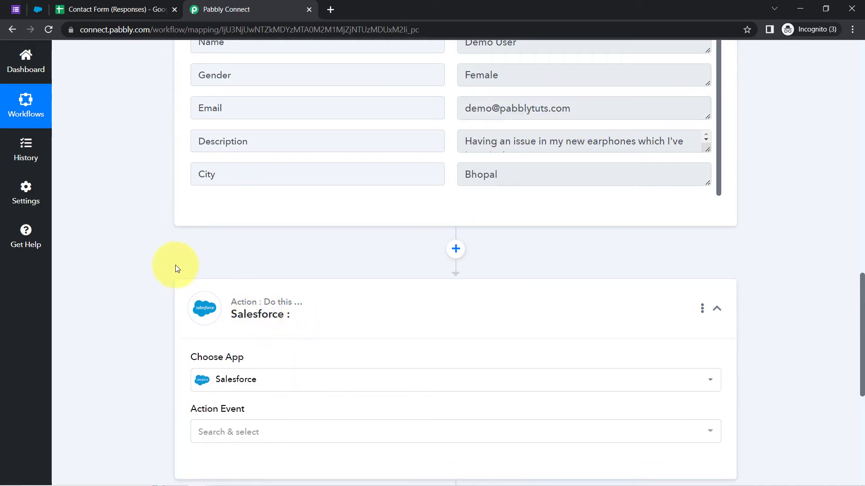
scroll(133, 250, up, 2)
scroll(133, 250, down, 2)
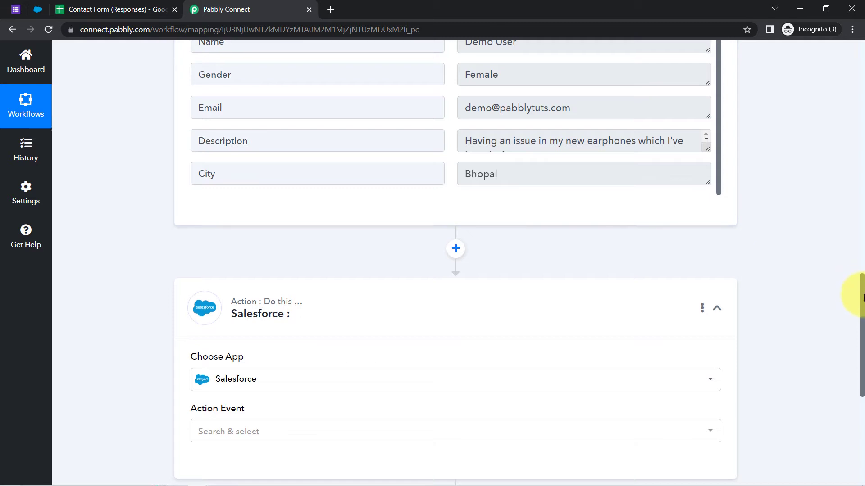
drag(855, 299, 855, 357)
click(209, 197)
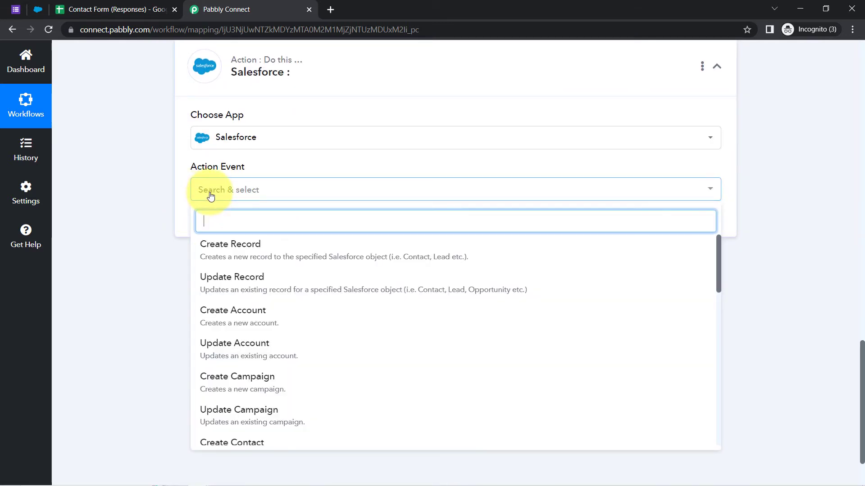
click(229, 250)
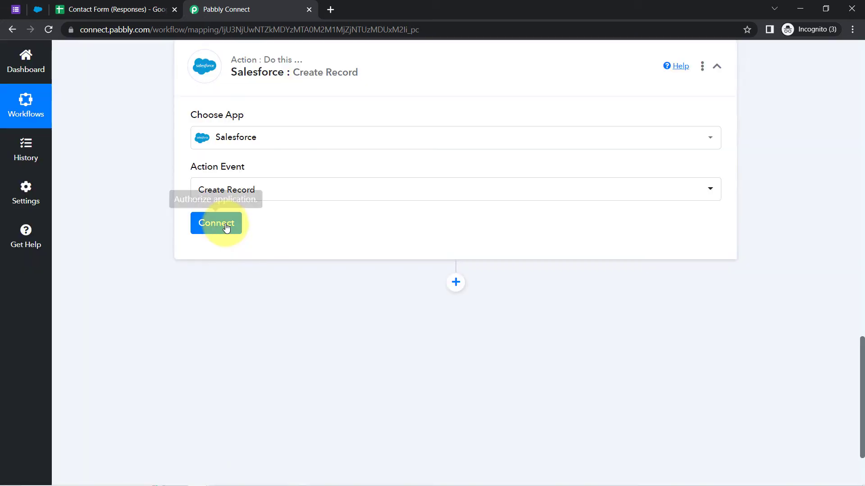
click(211, 229)
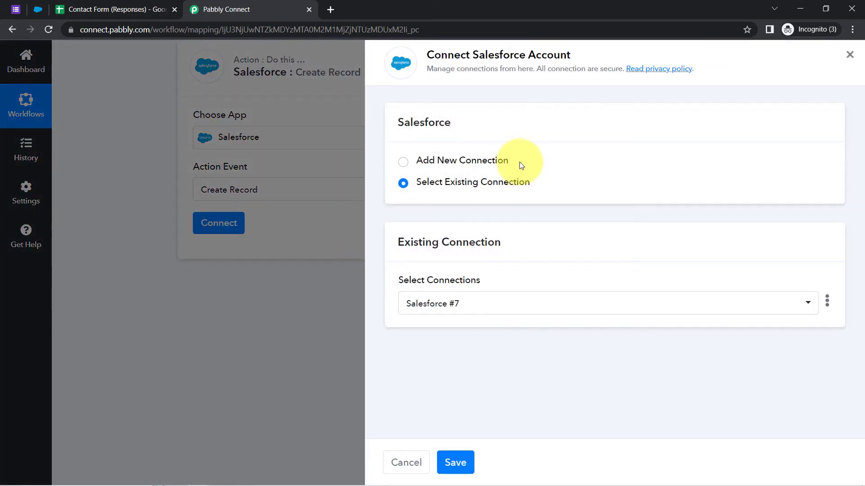
Add a new Salesforce connection and authorise it in the Salesforce popup.
click(499, 161)
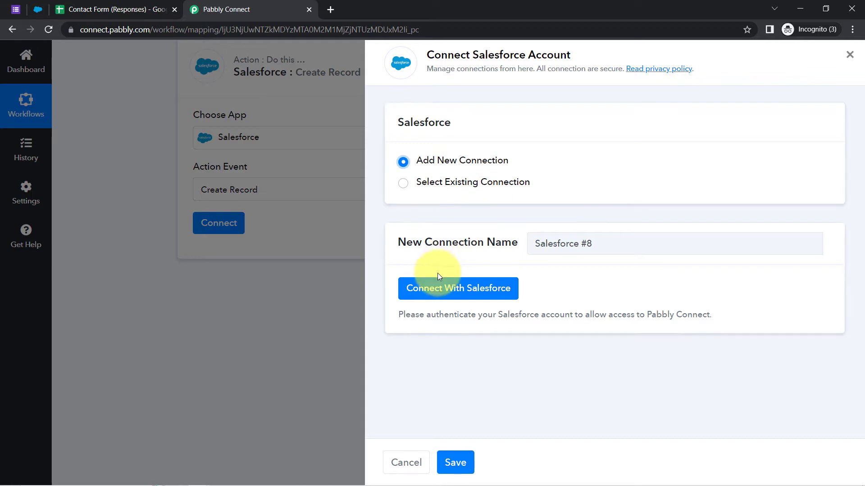
click(436, 288)
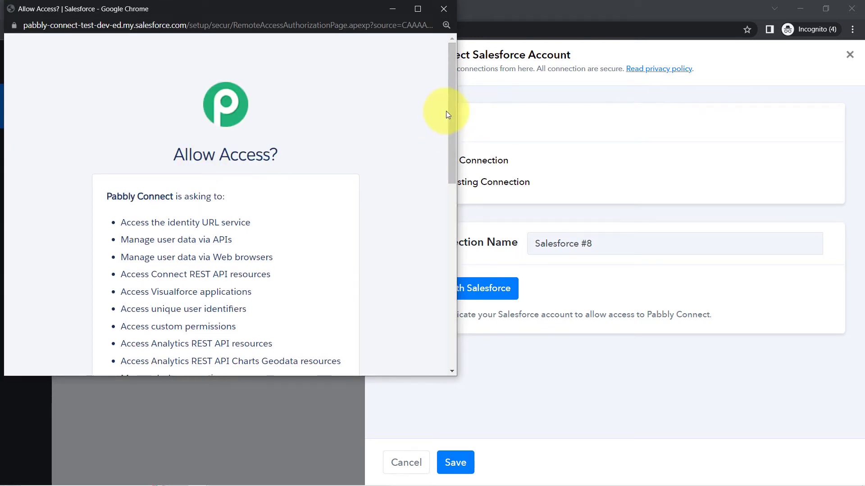
drag(452, 117, 446, 302)
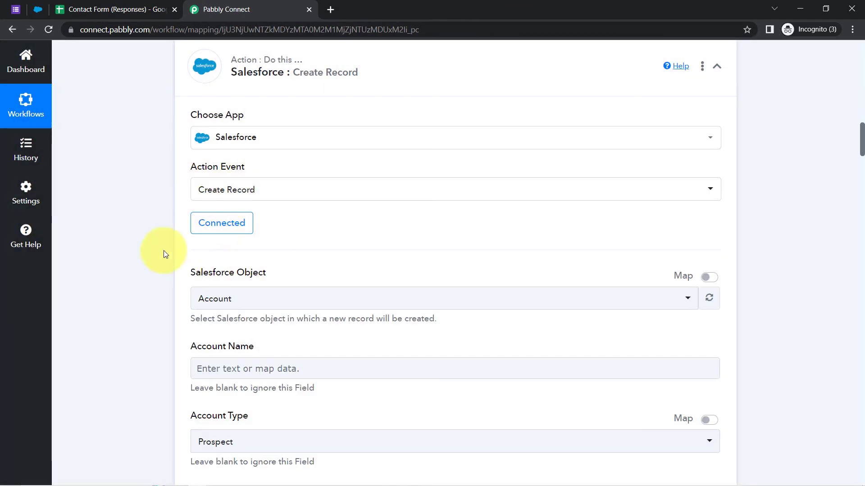
Change the Salesforce Object to Case by searching 'case' in the object list.
scroll(863, 157, down, 3)
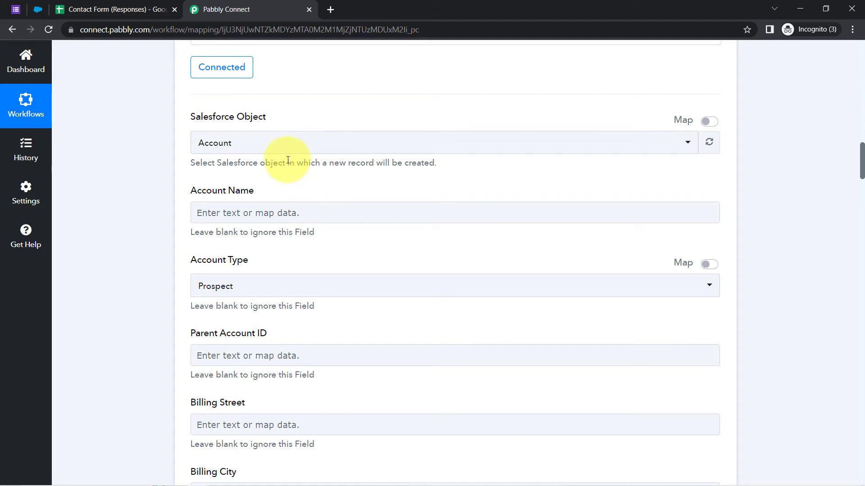
drag(285, 161, 340, 161)
click(319, 159)
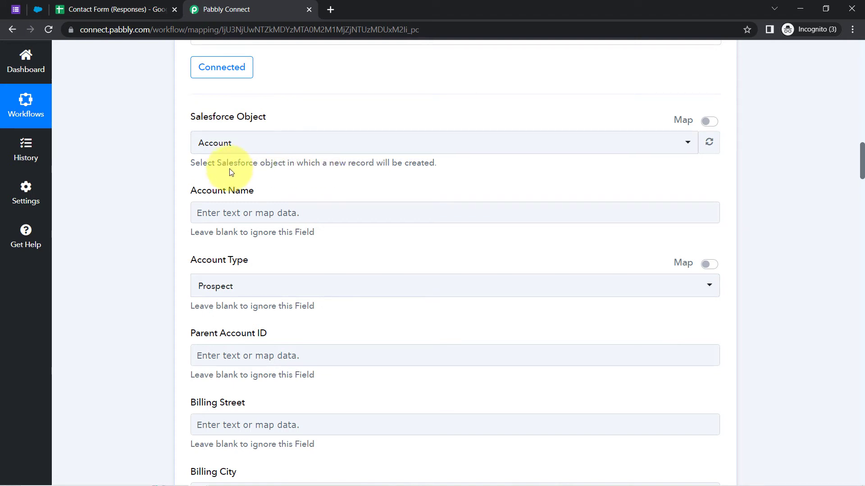
drag(221, 164, 380, 161)
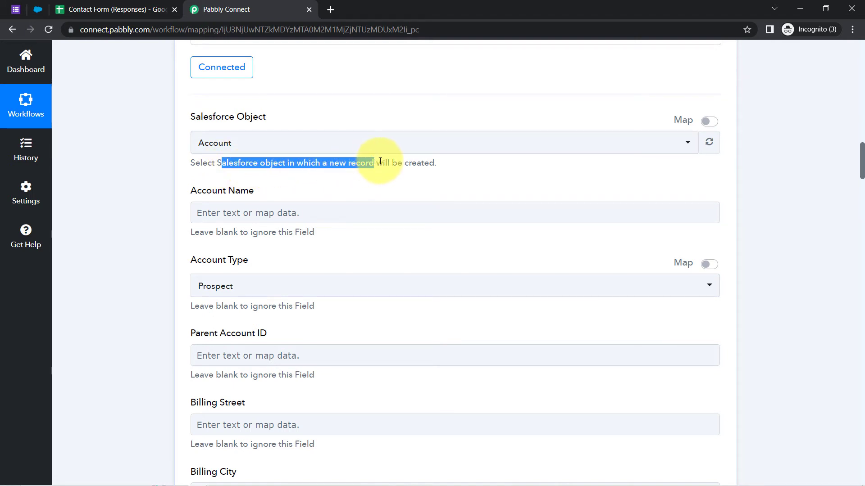
click(246, 142)
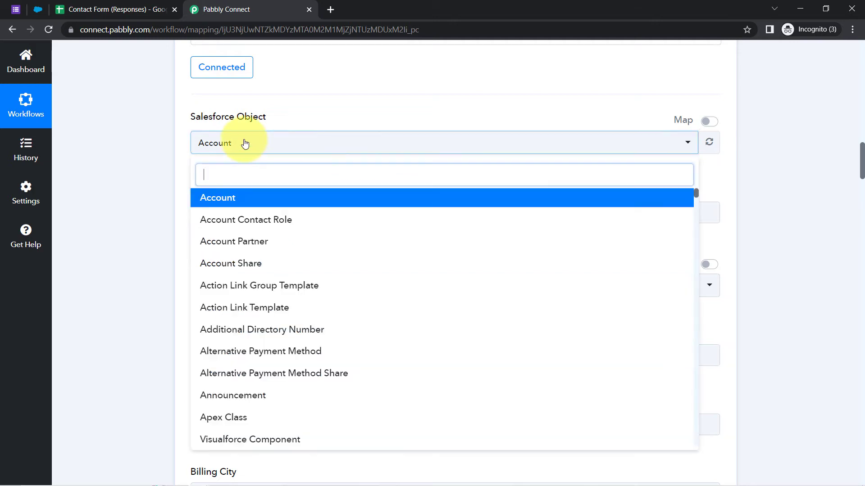
text(case)
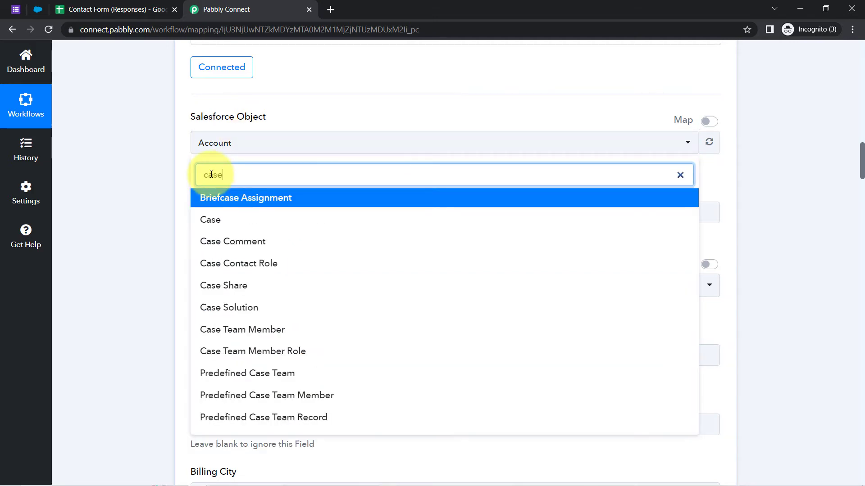
click(221, 221)
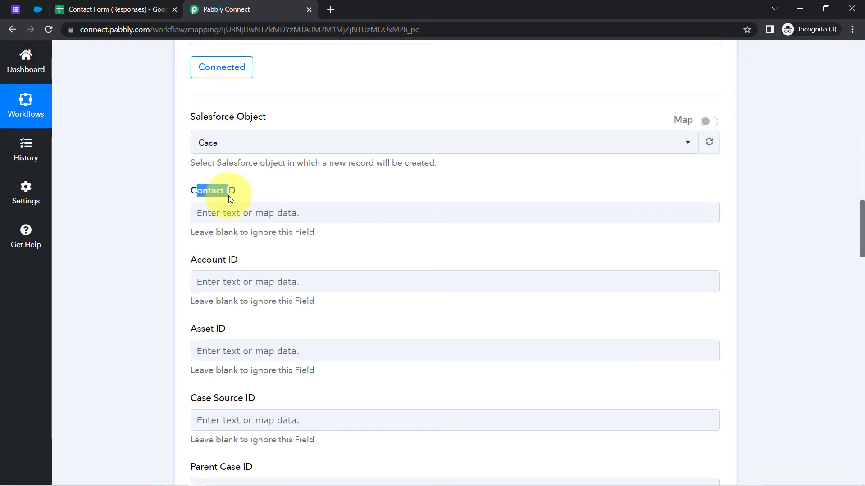
scroll(170, 302, down, 3)
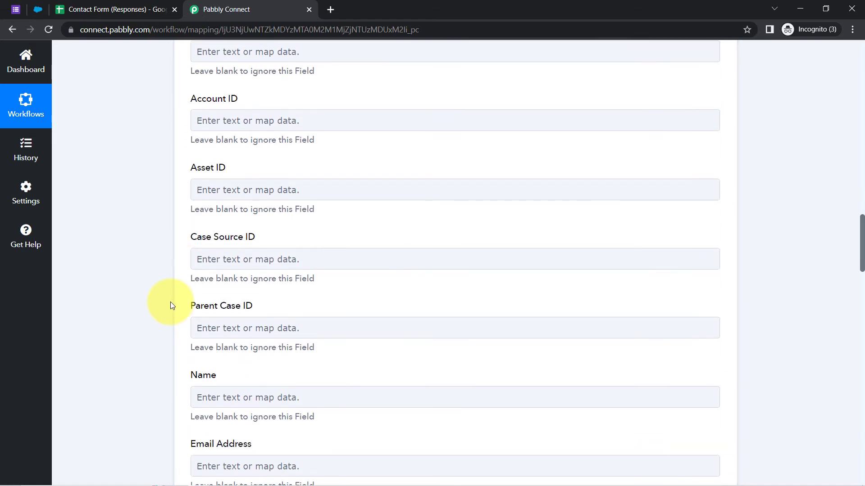
scroll(170, 306, up, 2)
drag(863, 222, 850, 263)
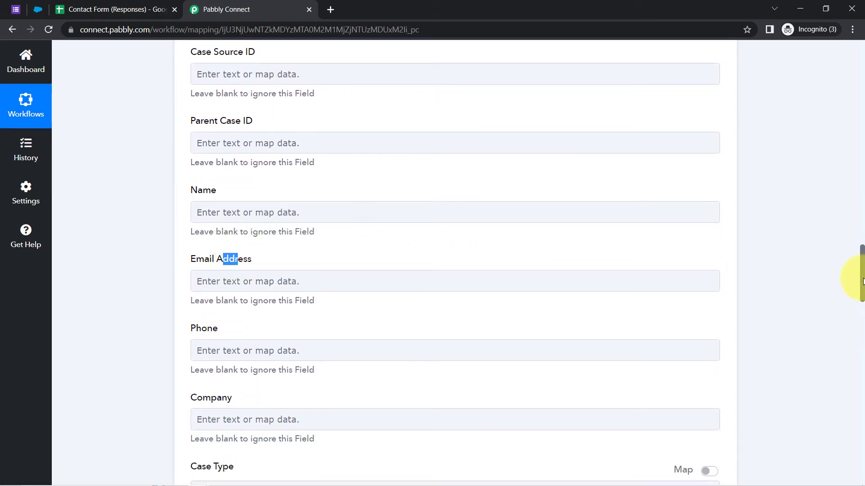
drag(862, 277, 854, 349)
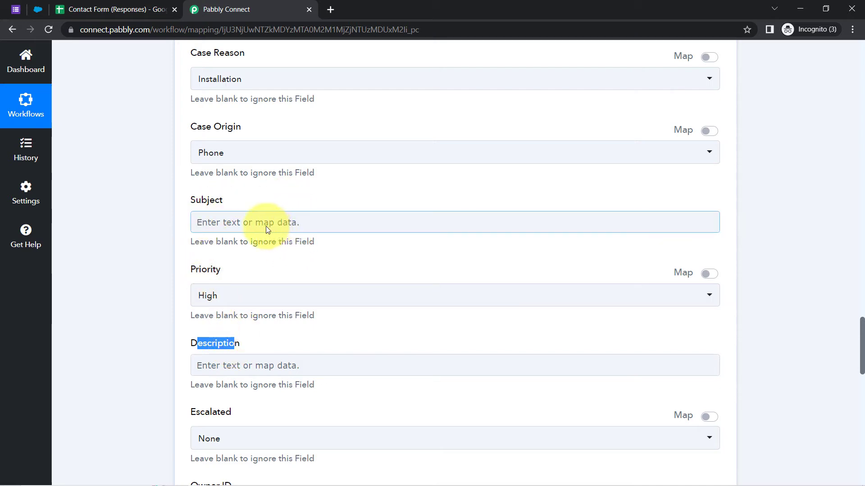
scroll(169, 223, up, 3)
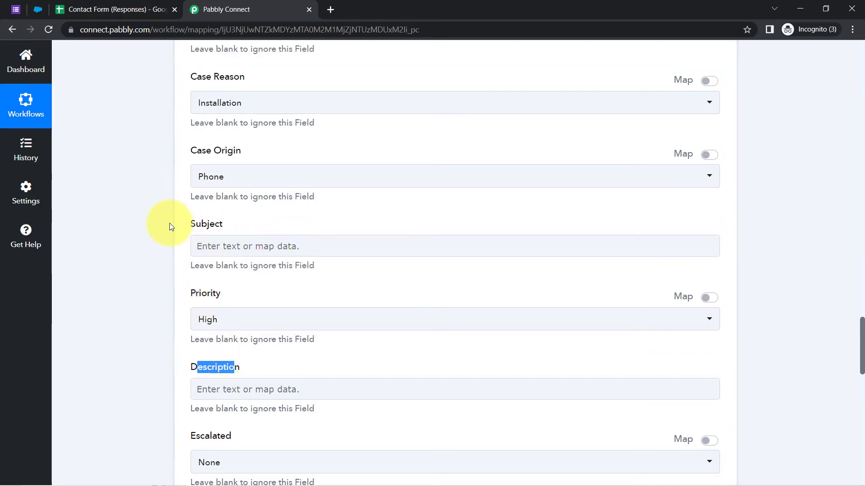
scroll(127, 181, up, 5)
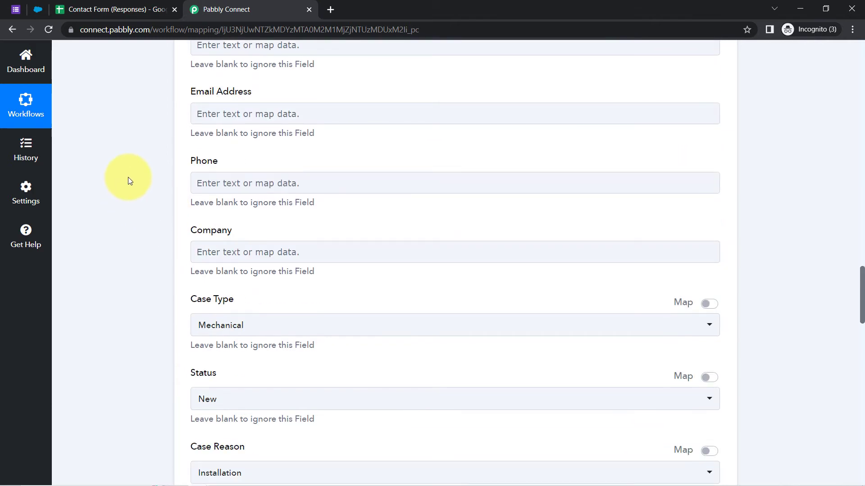
scroll(128, 178, up, 4)
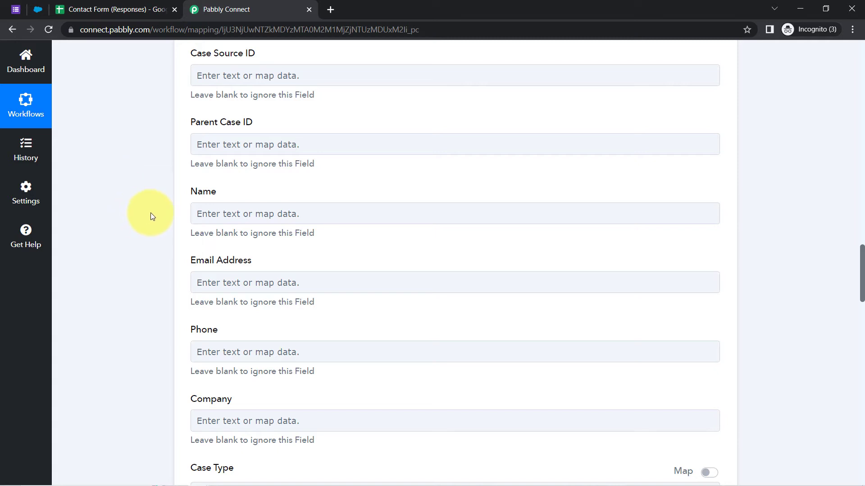
click(209, 215)
Map the form's Name answer into the case Name field.
click(222, 215)
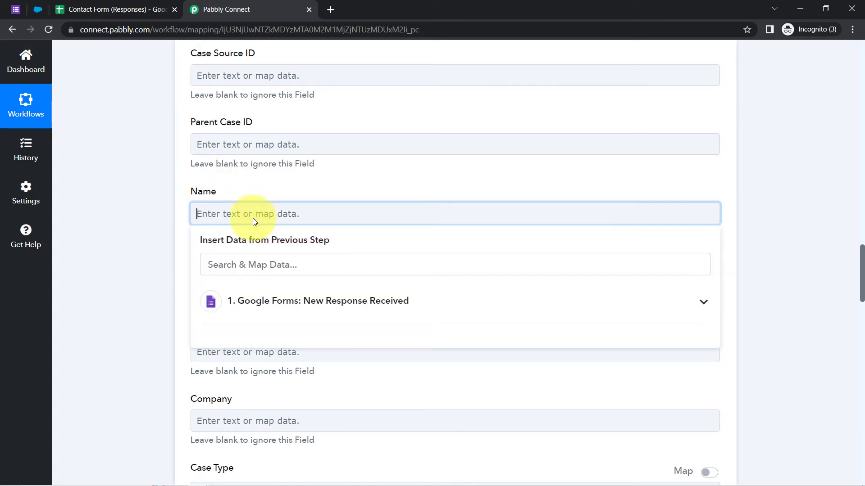
click(293, 301)
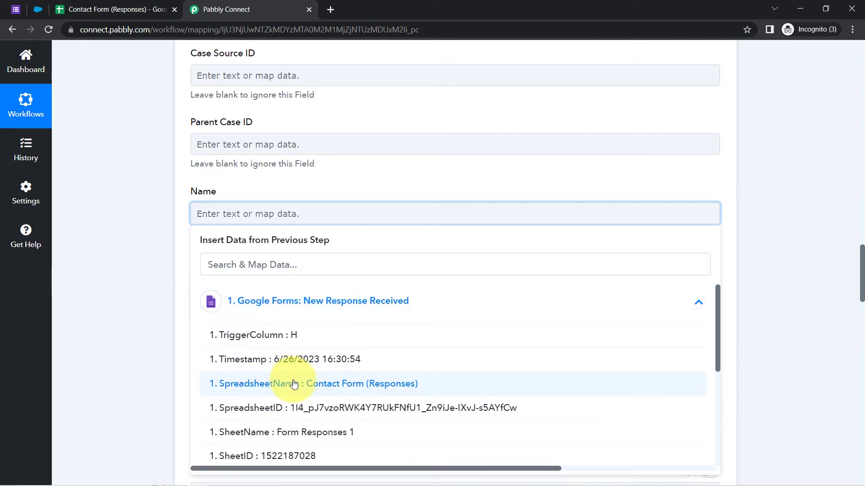
click(101, 204)
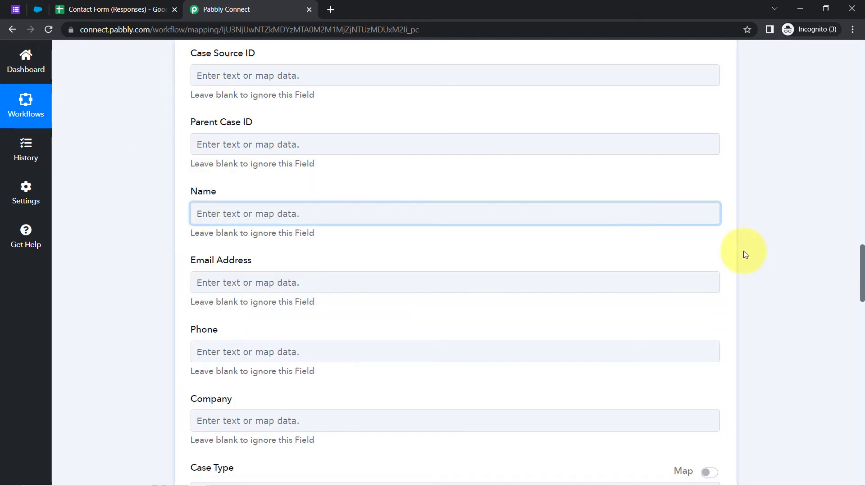
drag(862, 293, 860, 312)
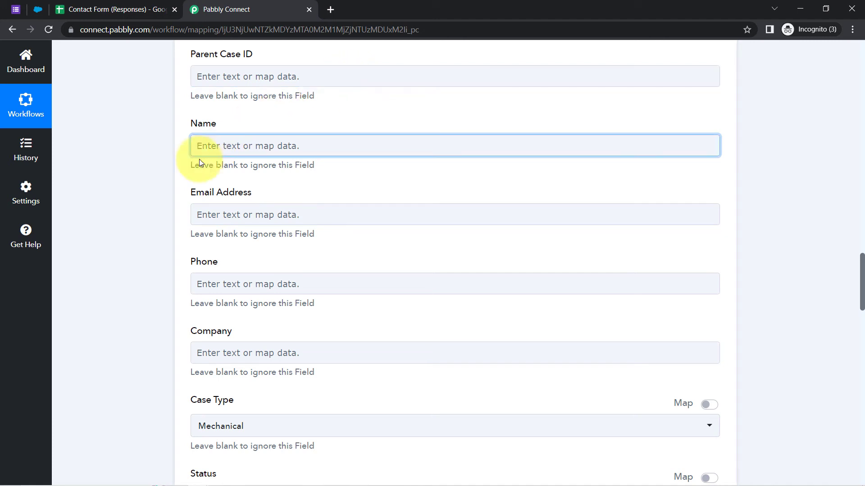
click(249, 142)
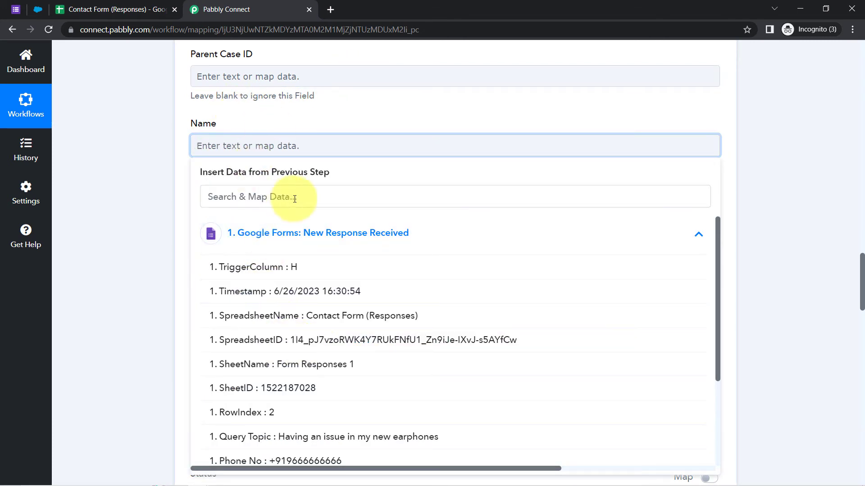
scroll(318, 391, down, 1)
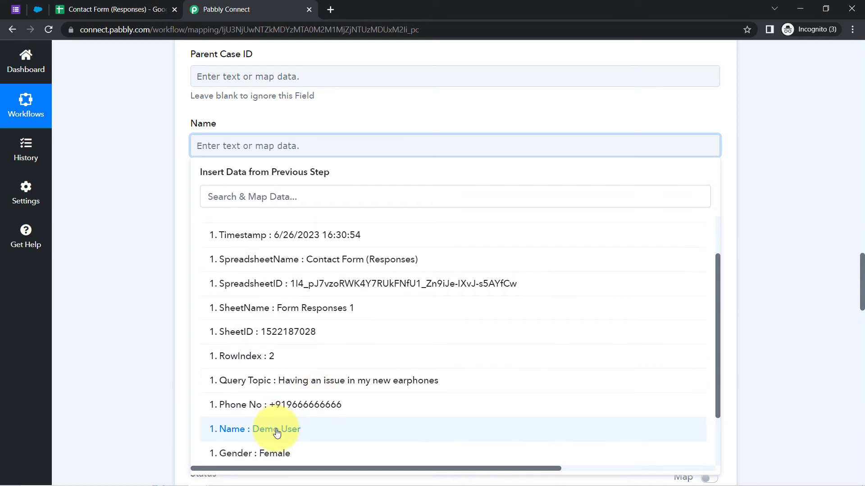
click(277, 432)
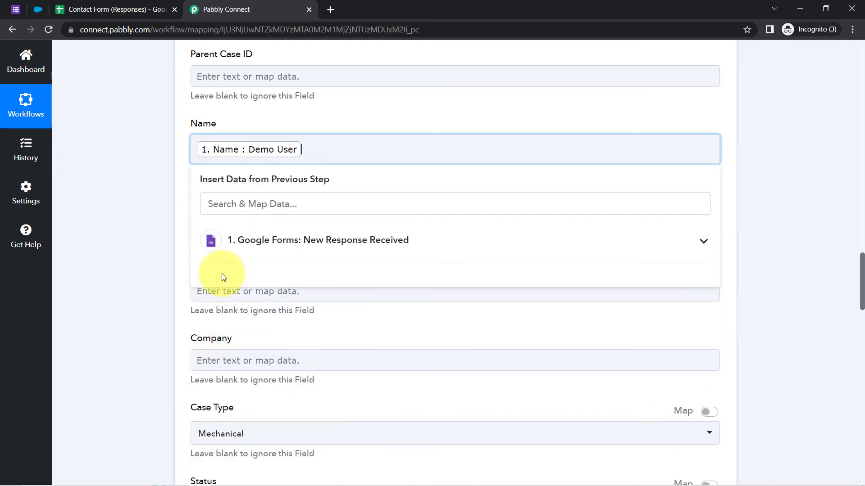
click(146, 160)
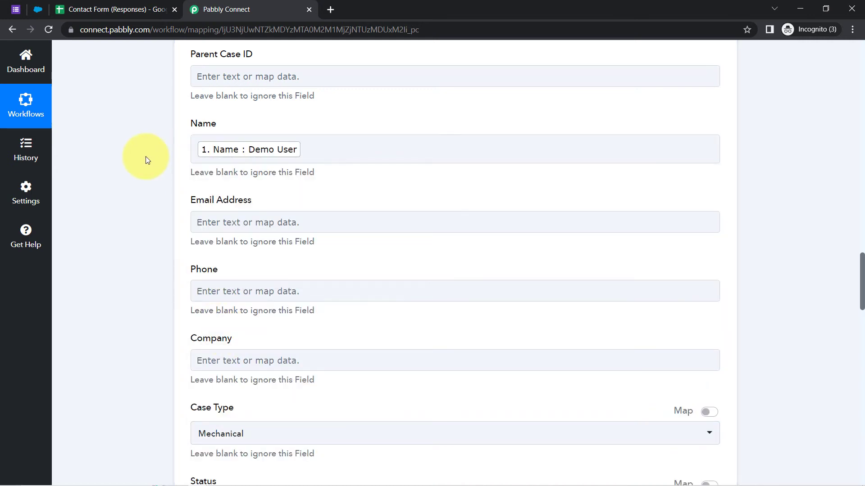
Map Email Address to the form's Email and Phone to the form's Phone No.
click(212, 227)
click(221, 276)
text(em)
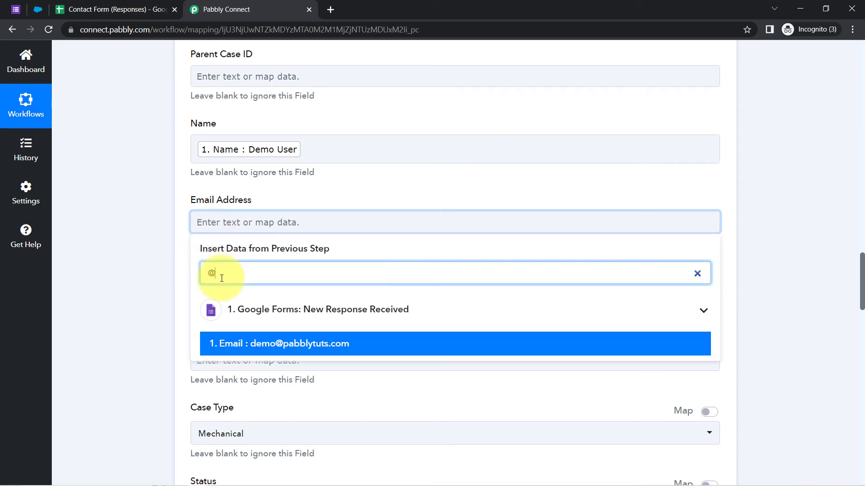
click(251, 344)
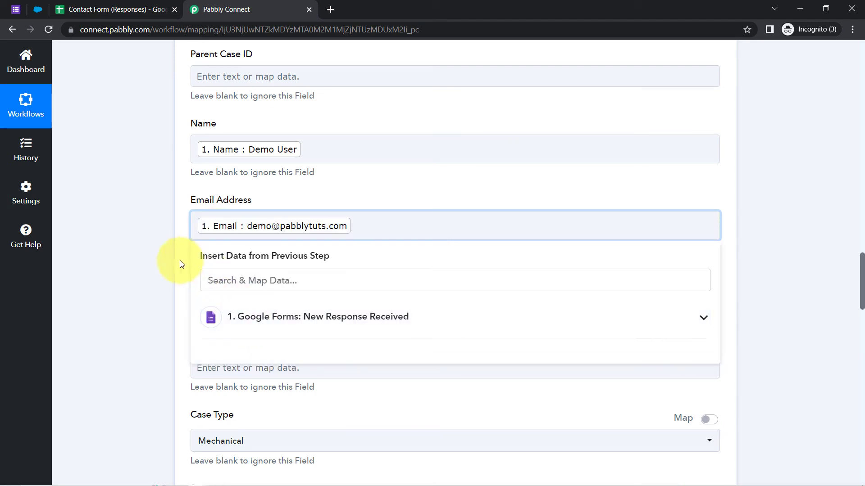
click(176, 260)
scroll(173, 257, down, 1)
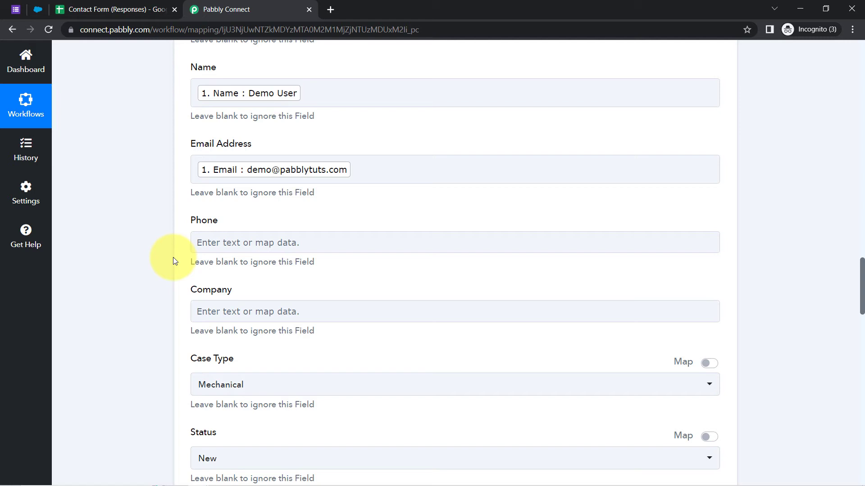
click(224, 240)
click(207, 293)
text(9)
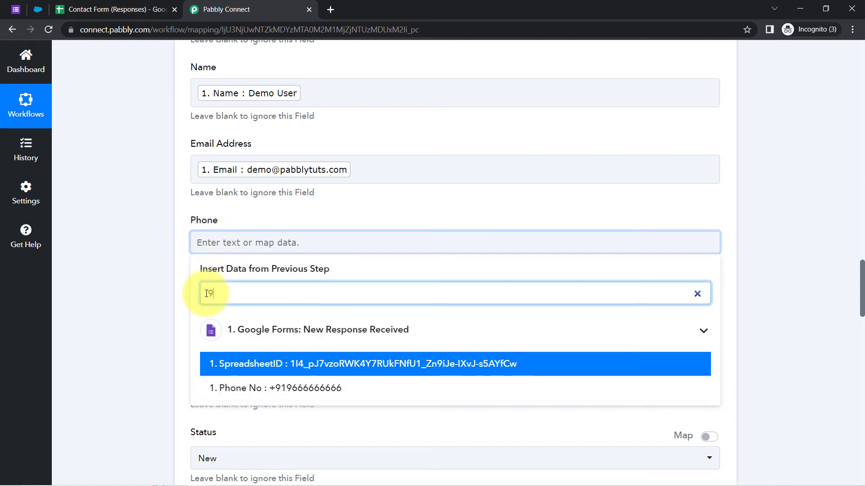
click(228, 387)
click(98, 206)
drag(862, 275, 862, 343)
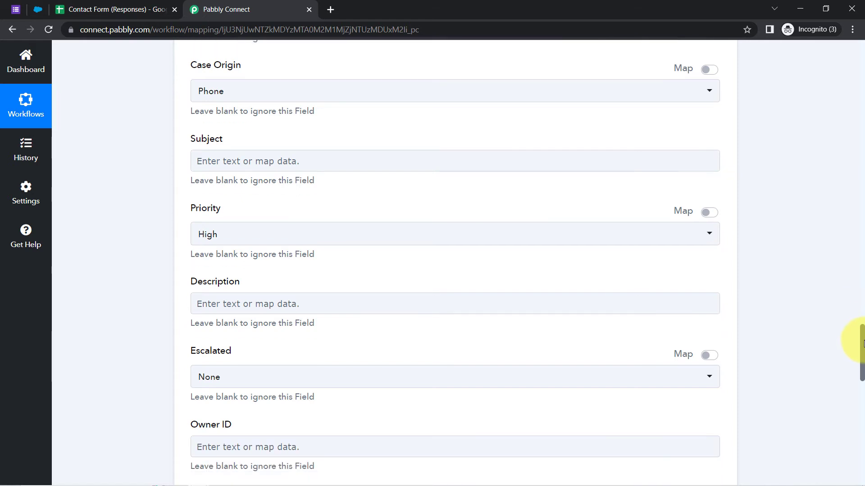
Map the form's Query Topic answer into the case Subject.
click(215, 166)
click(247, 248)
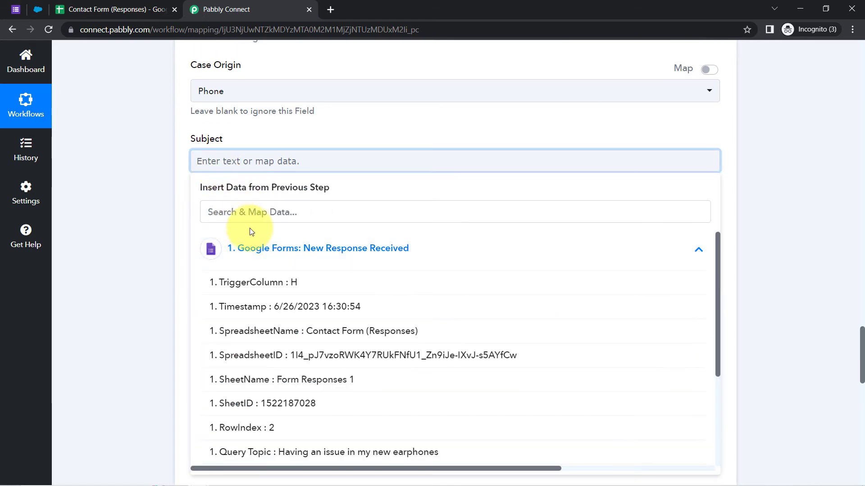
click(286, 451)
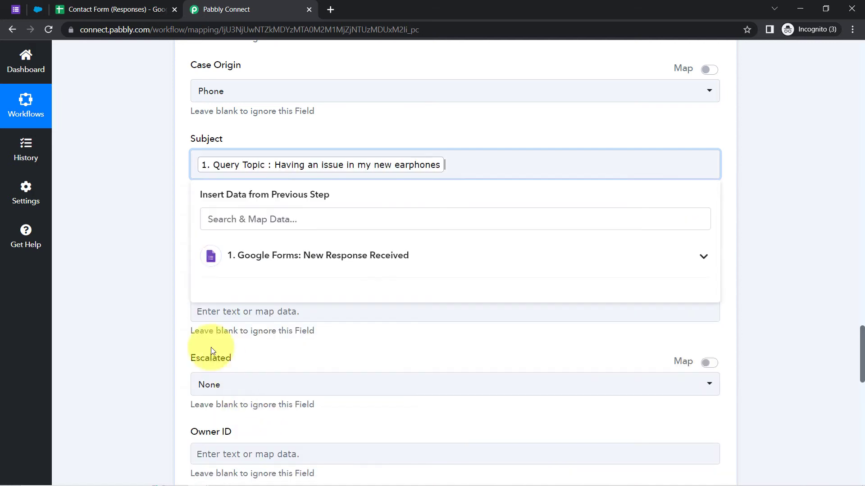
click(155, 291)
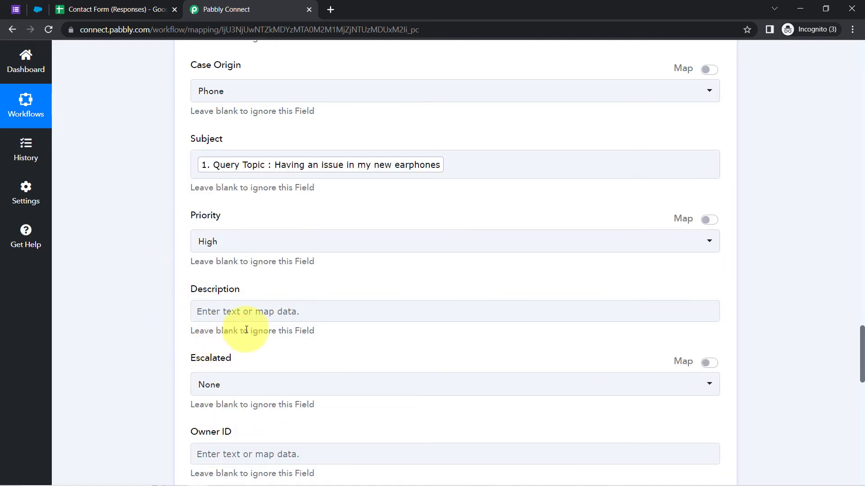
Map the form's Description answer into the case Description field.
click(238, 315)
scroll(245, 261, down, 4)
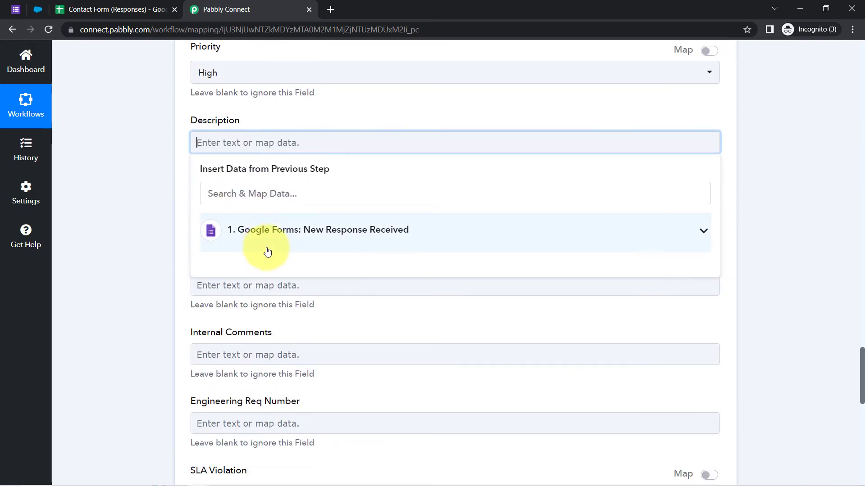
click(268, 241)
scroll(358, 358, down, 3)
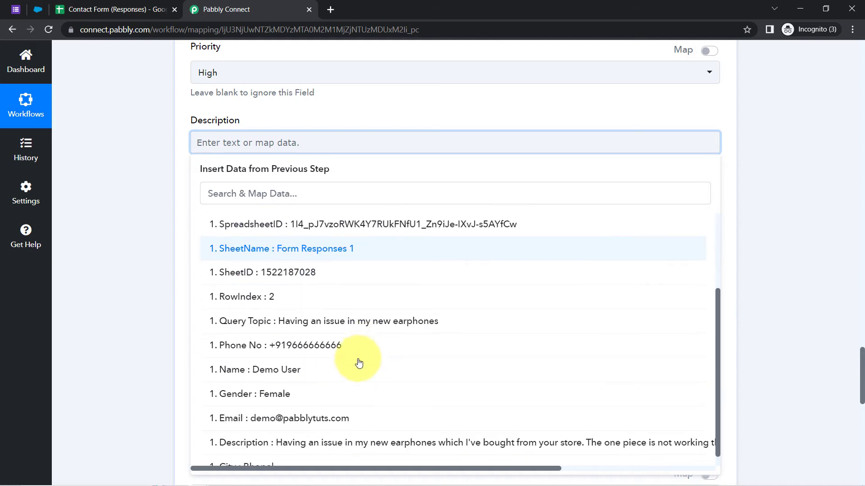
click(279, 444)
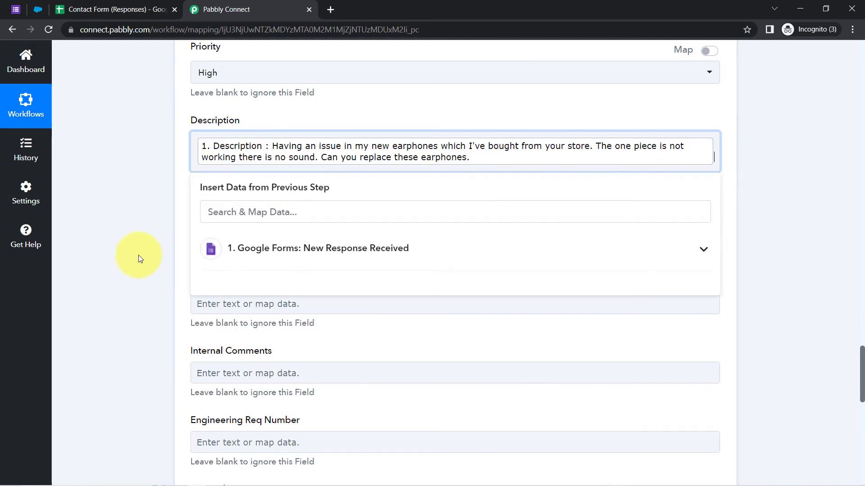
click(139, 255)
scroll(142, 257, down, 1)
scroll(142, 258, down, 4)
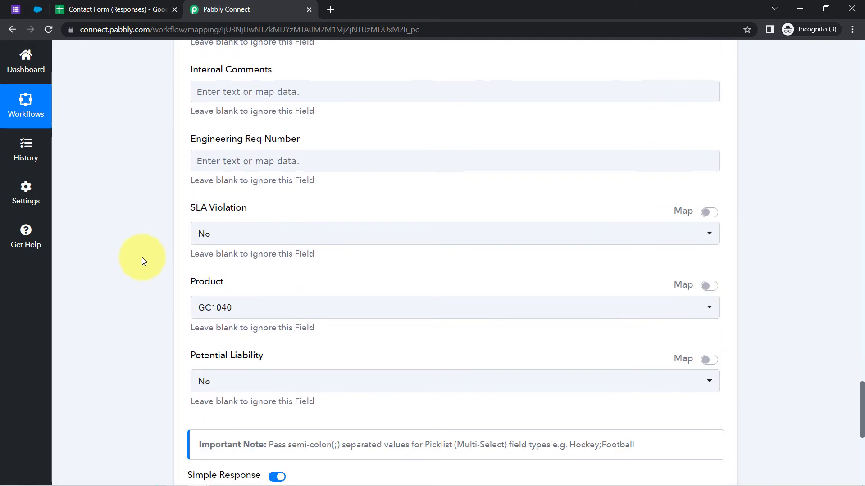
scroll(142, 257, up, 10)
scroll(133, 166, up, 20)
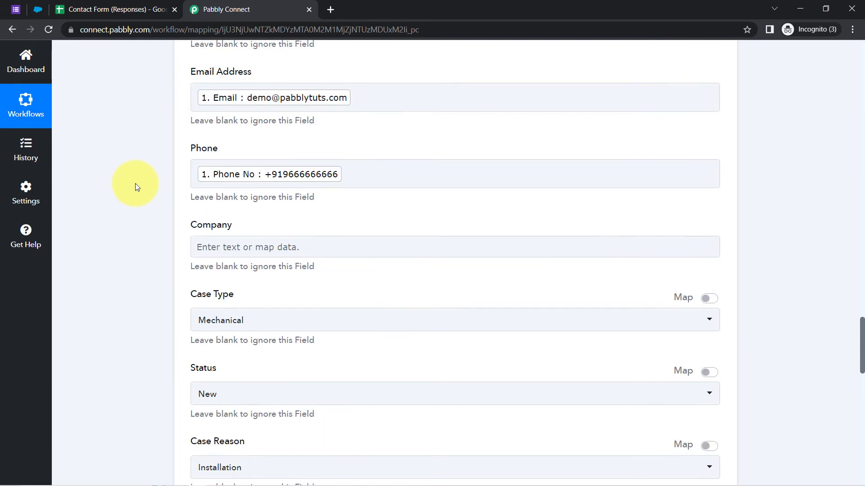
scroll(141, 198, down, 8)
scroll(170, 279, down, 20)
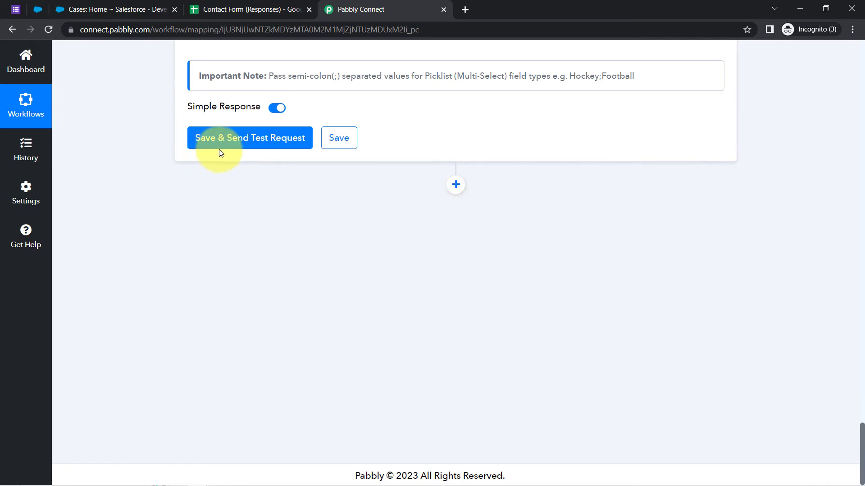
Save and test the case step, getting Success 1 and a new Case record Id.
click(206, 138)
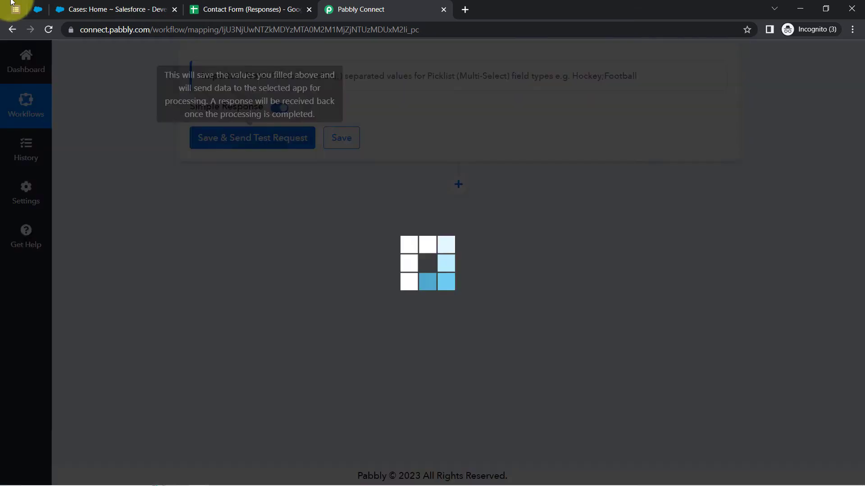
click(118, 9)
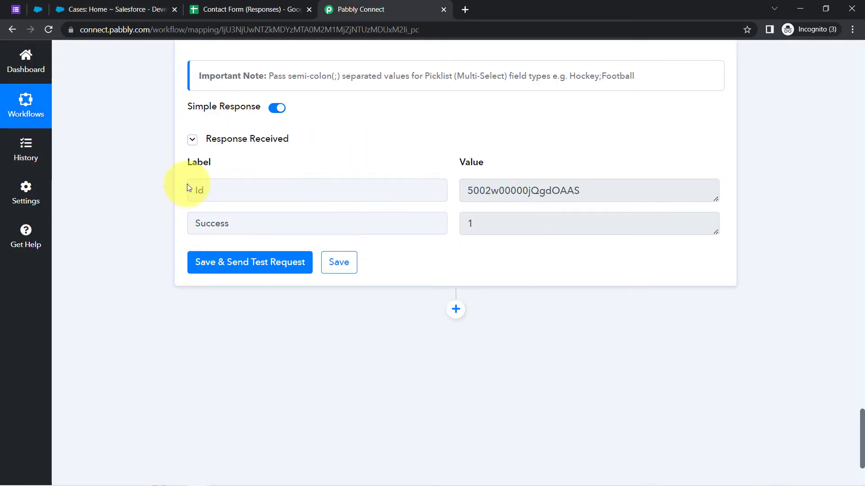
click(90, 10)
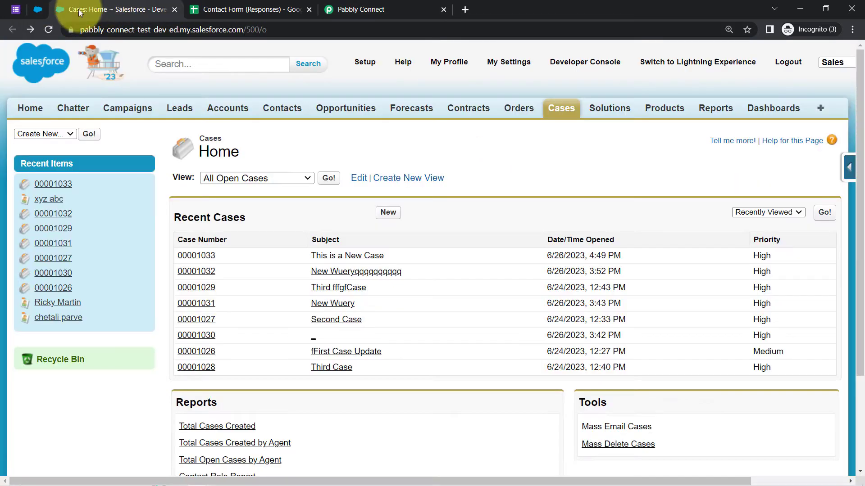
Reload the Salesforce Cases list and zoom the page in.
click(49, 35)
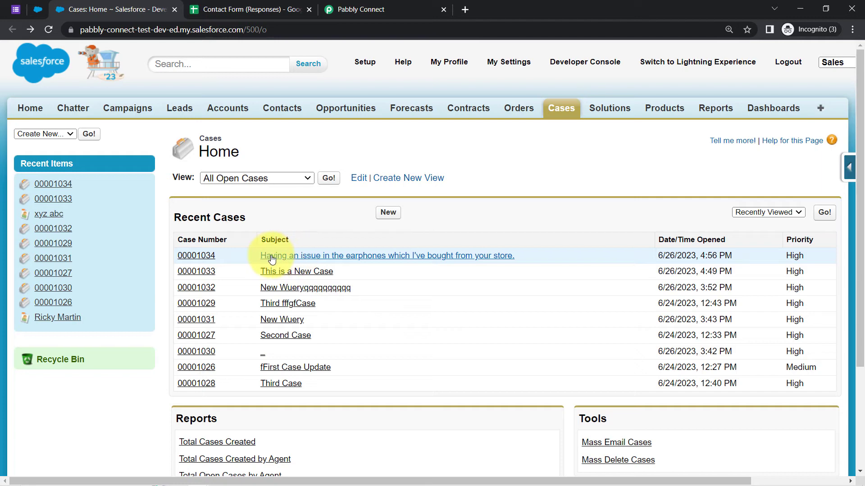
click(853, 29)
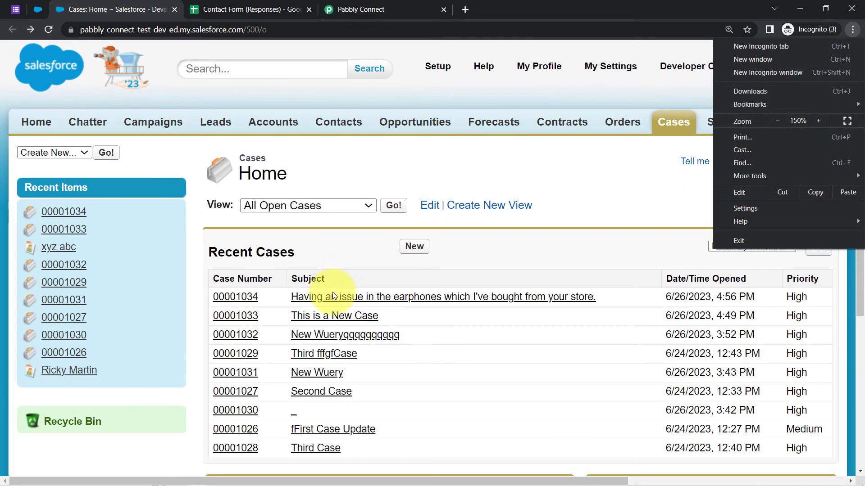
click(334, 293)
key(ctrl+plus)
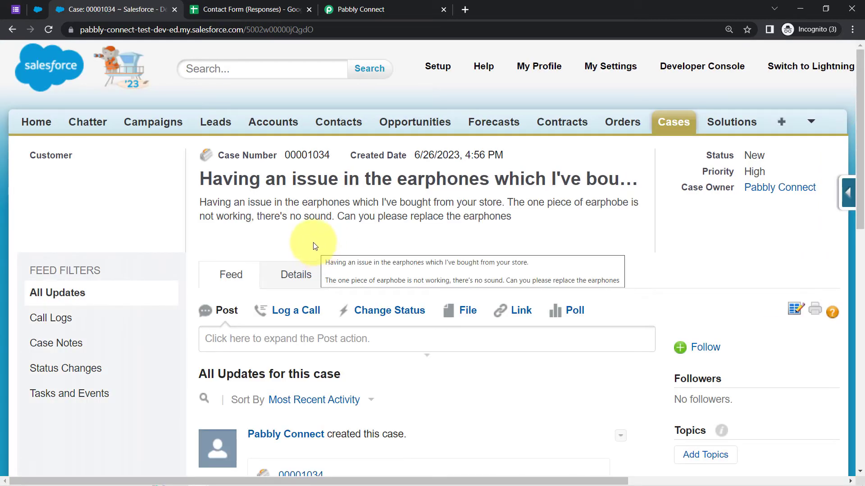
Review Case 00001034's earphones subject, full description and High priority from Pabbly Connect.
drag(211, 204, 488, 218)
scroll(560, 347, down, 10)
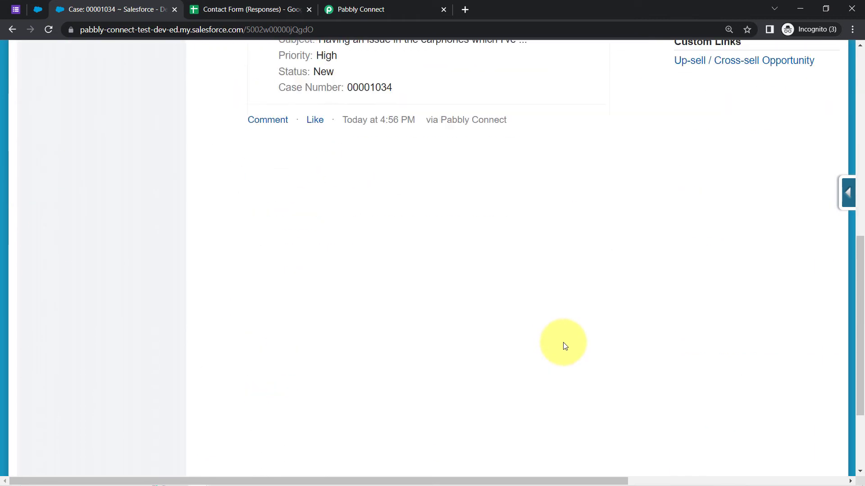
scroll(561, 347, up, 7)
scroll(261, 301, up, 3)
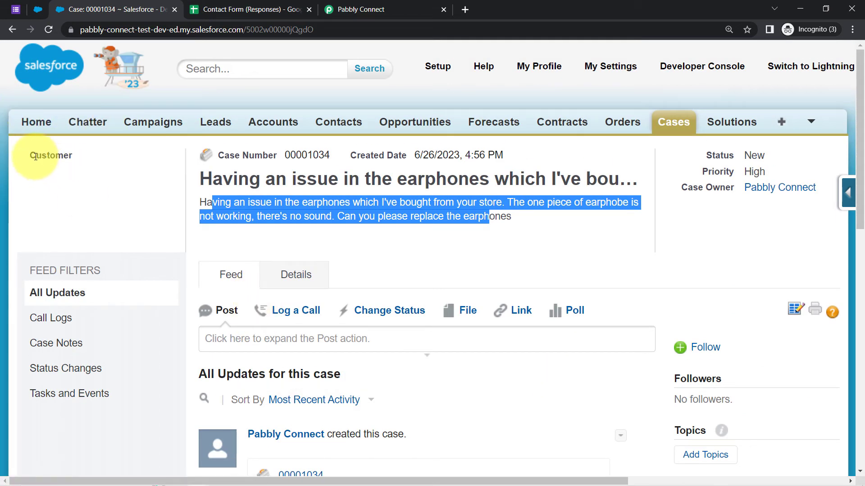
drag(35, 157, 26, 174)
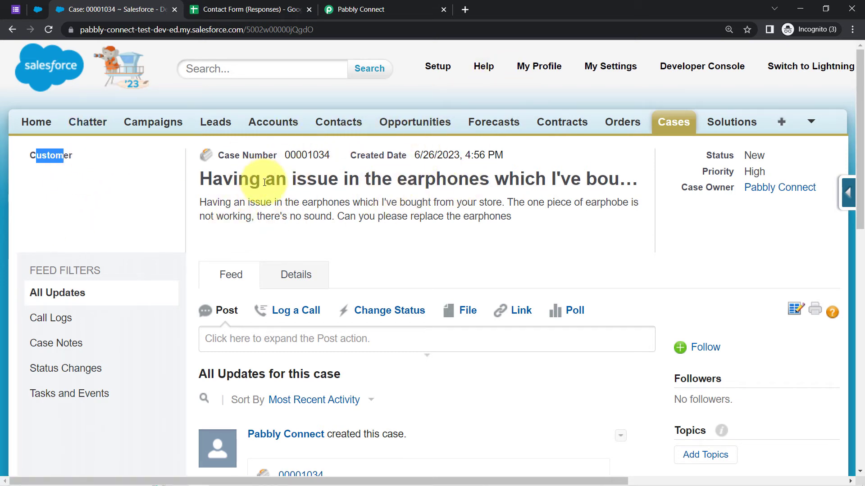
drag(247, 180, 353, 218)
click(341, 215)
triple_click(341, 215)
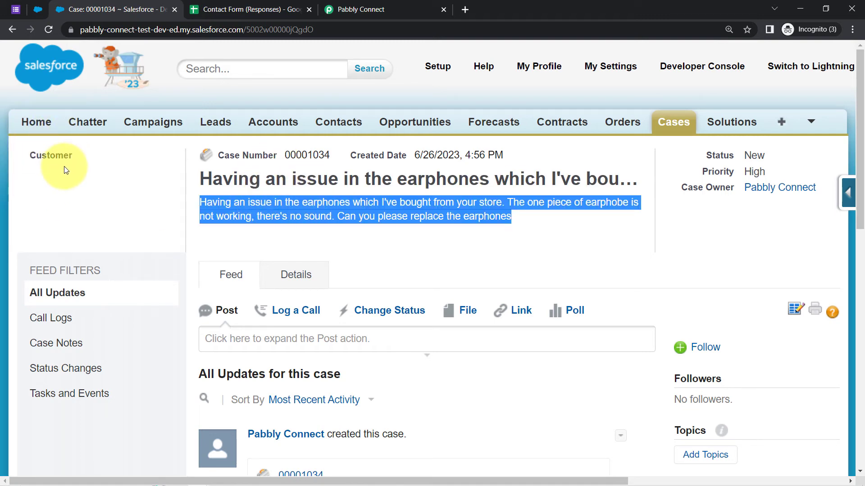
click(390, 4)
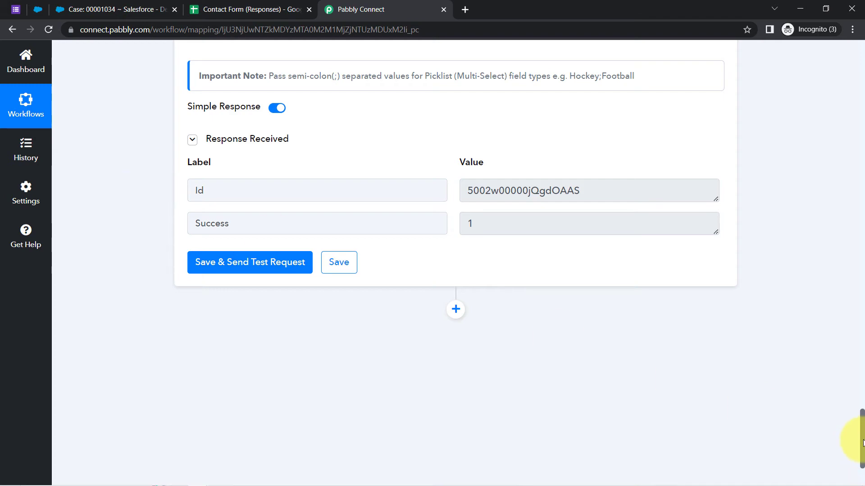
Expand the trigger's captured Google Forms response, from Timestamp through City (Bhopal).
drag(863, 444, 862, 113)
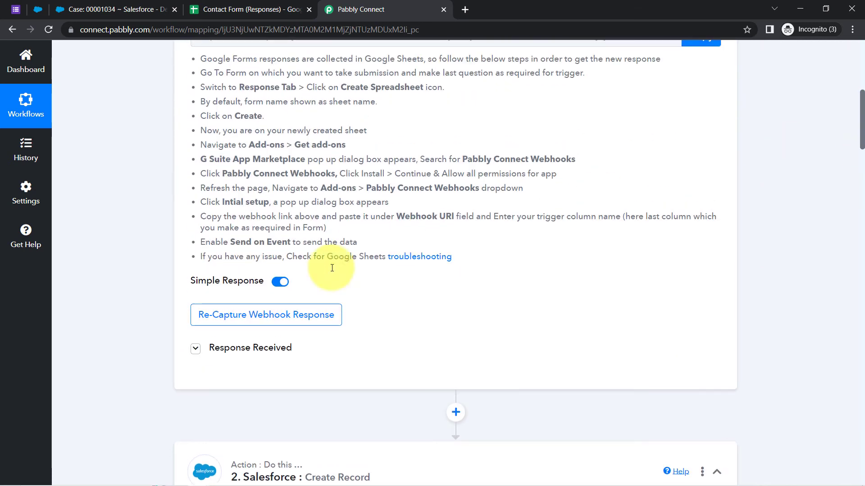
click(266, 346)
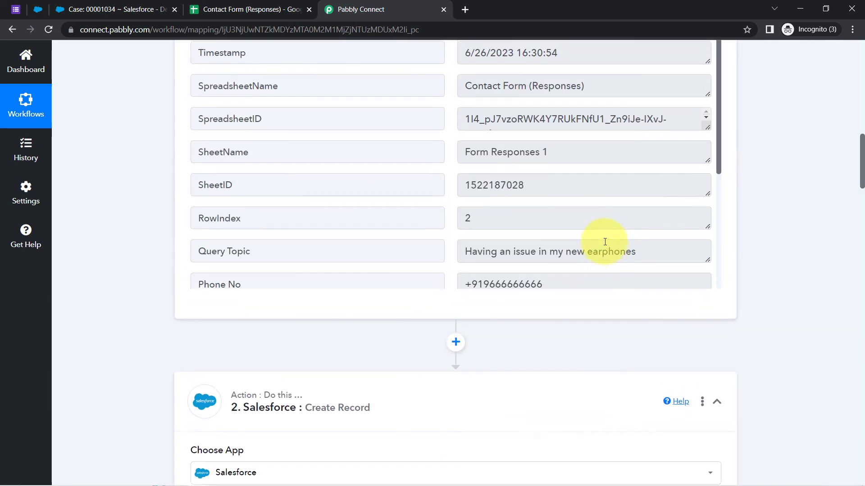
scroll(758, 108, up, 1)
drag(718, 135, 687, 264)
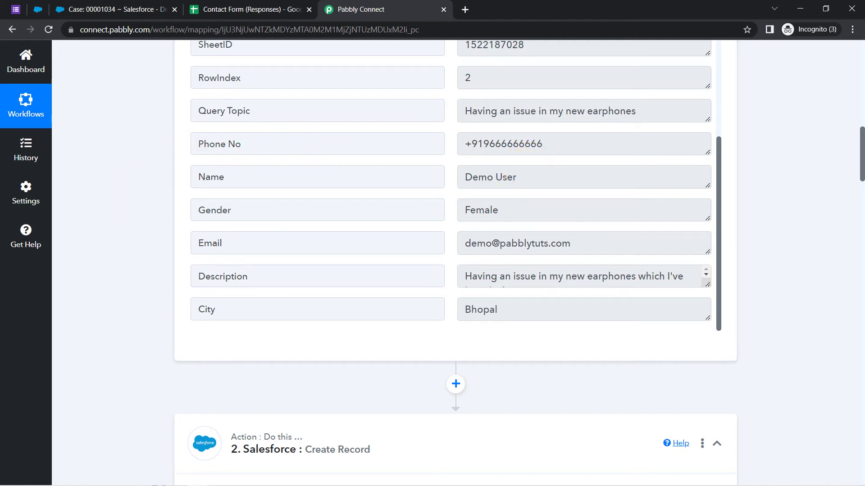
drag(861, 152, 861, 178)
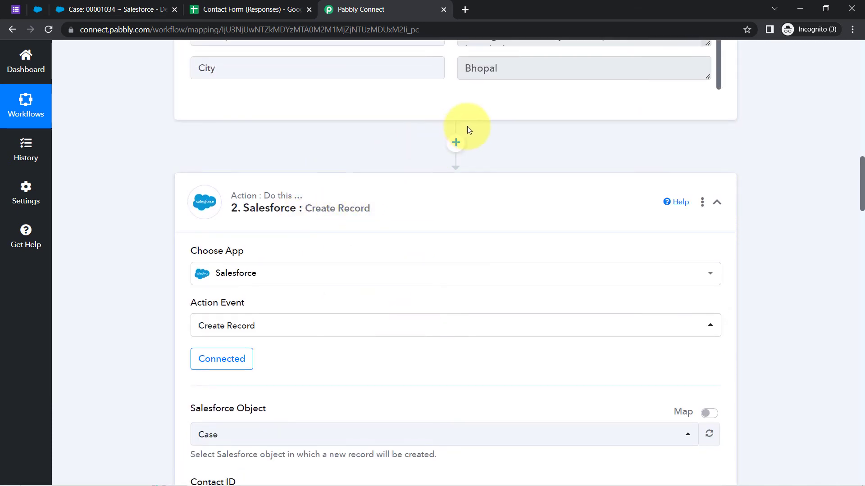
Add a Salesforce Create Contact action after the trigger using the existing Salesforce connection.
click(456, 143)
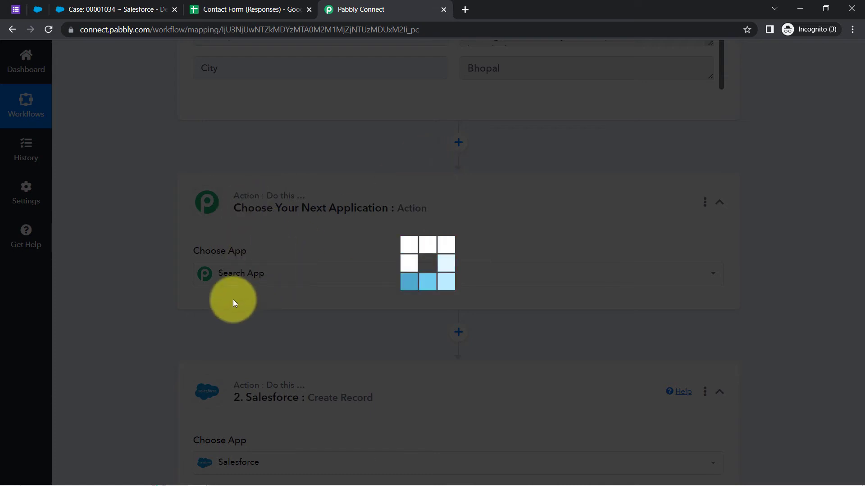
text(salesf)
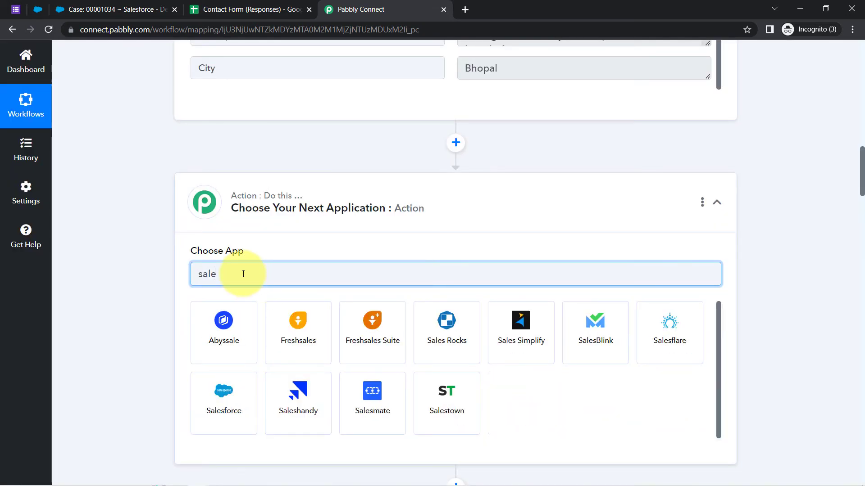
click(285, 319)
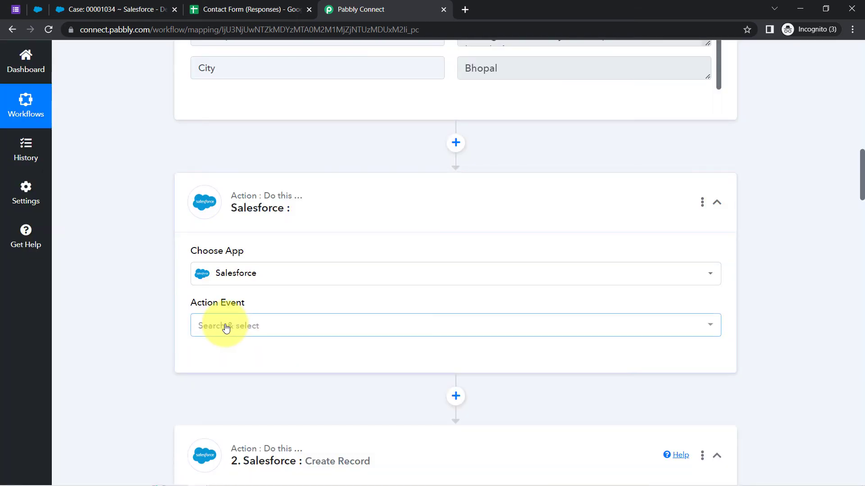
click(226, 327)
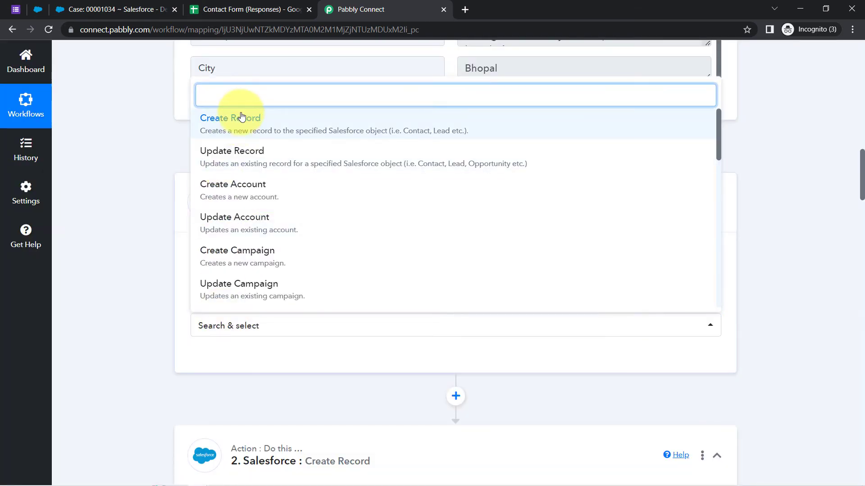
text(contac)
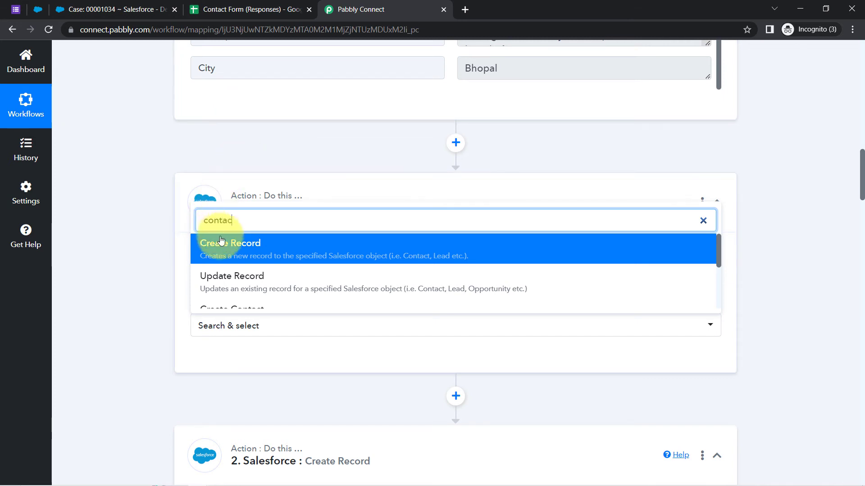
scroll(180, 242, down, 3)
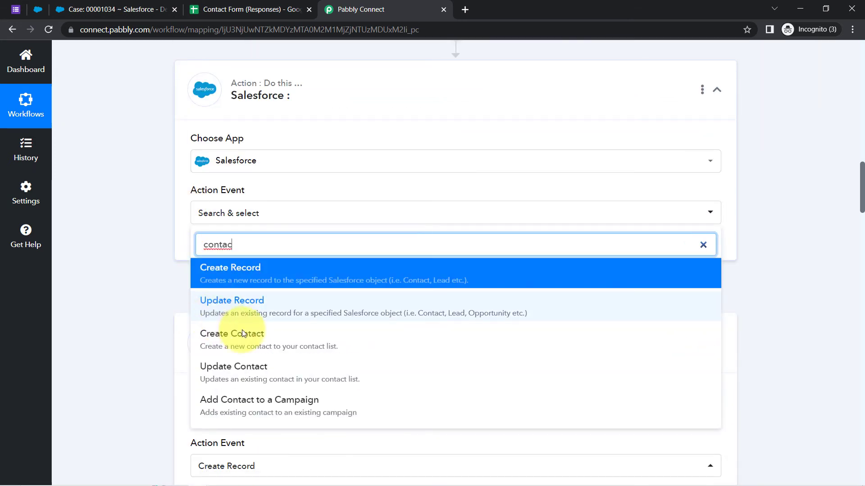
click(225, 341)
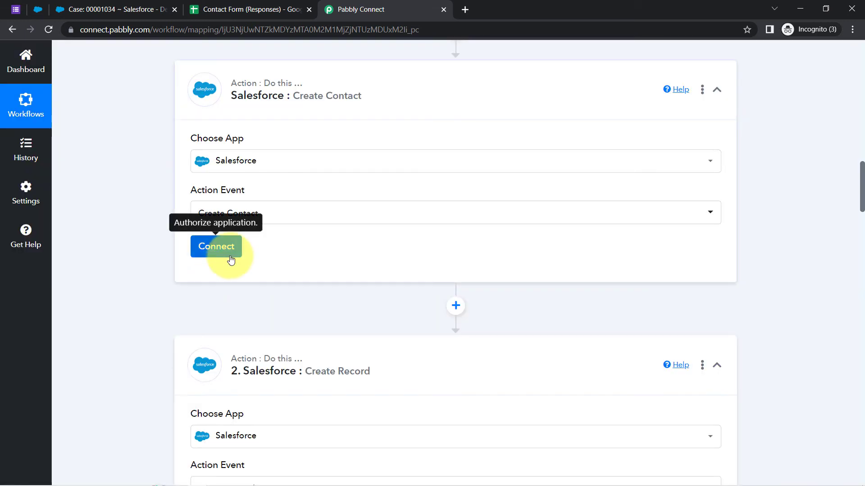
click(214, 247)
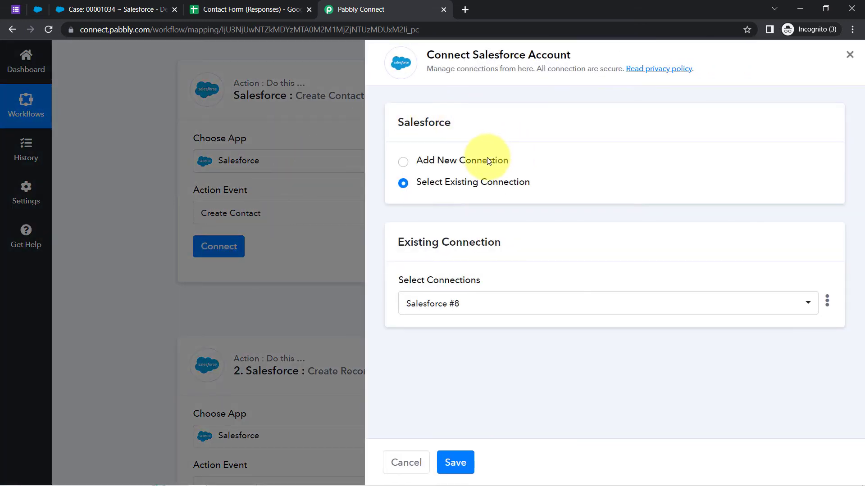
click(457, 464)
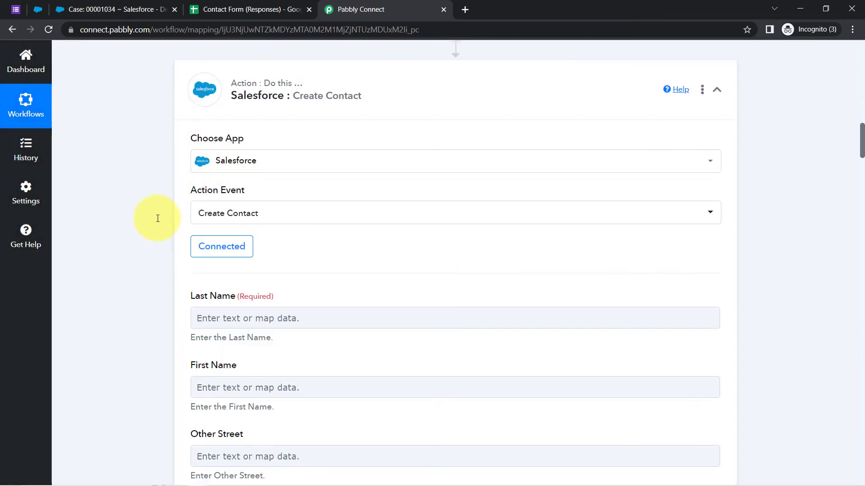
click(201, 222)
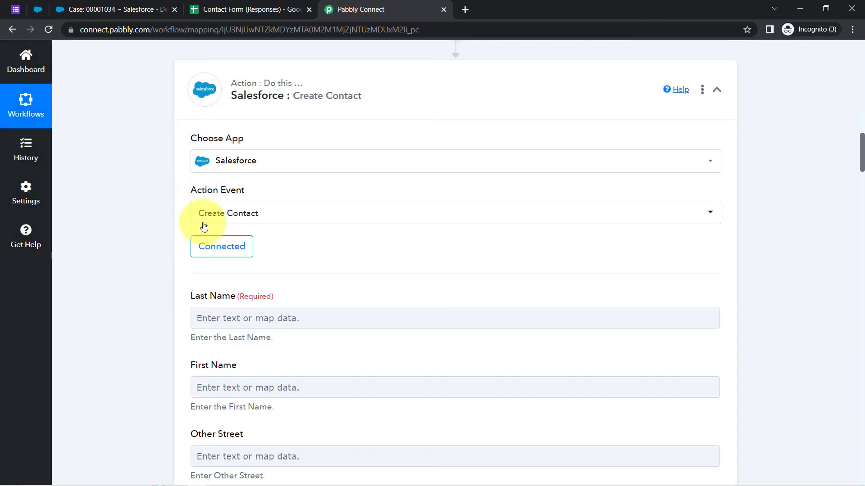
Map the form's Name answer into the contact's Last Name field.
scroll(851, 155, down, 3)
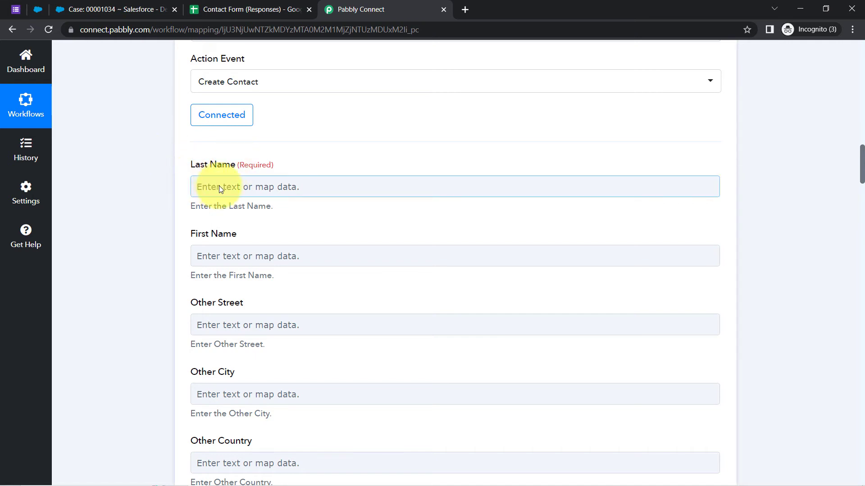
click(227, 190)
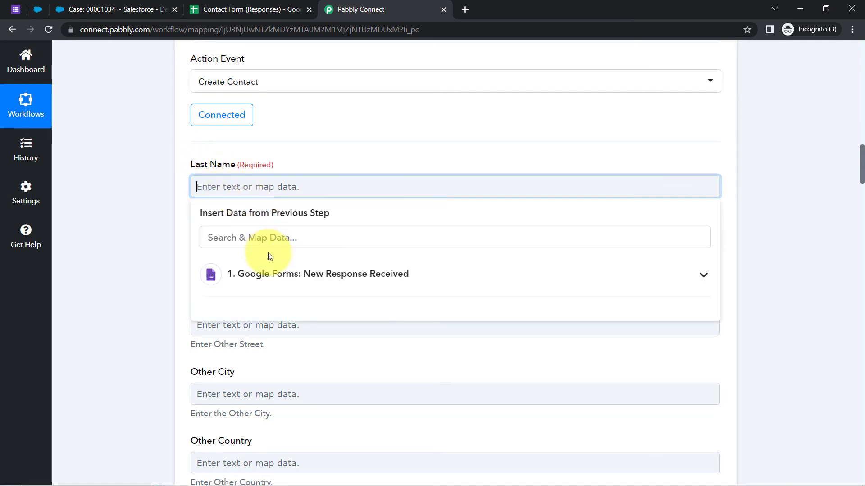
click(252, 275)
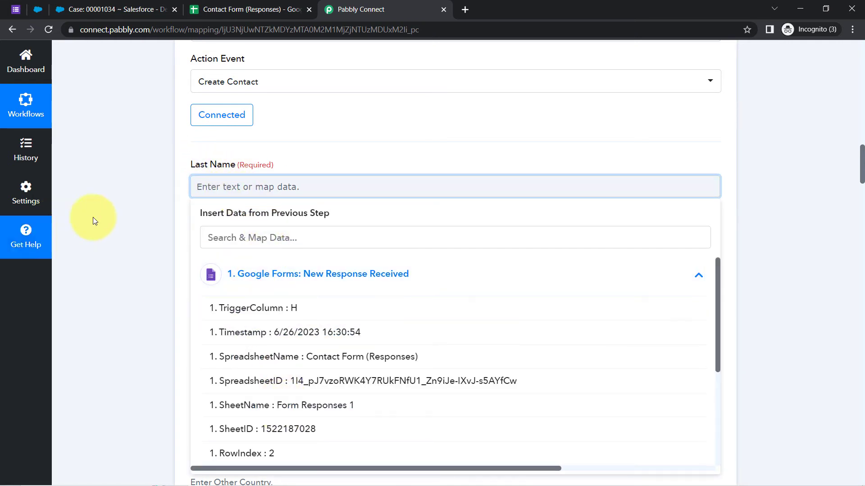
scroll(284, 338, down, 4)
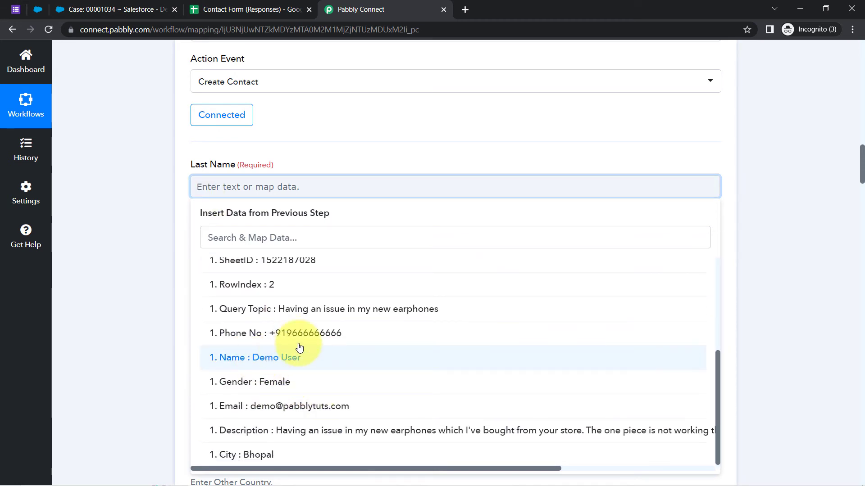
click(270, 364)
click(166, 179)
click(192, 203)
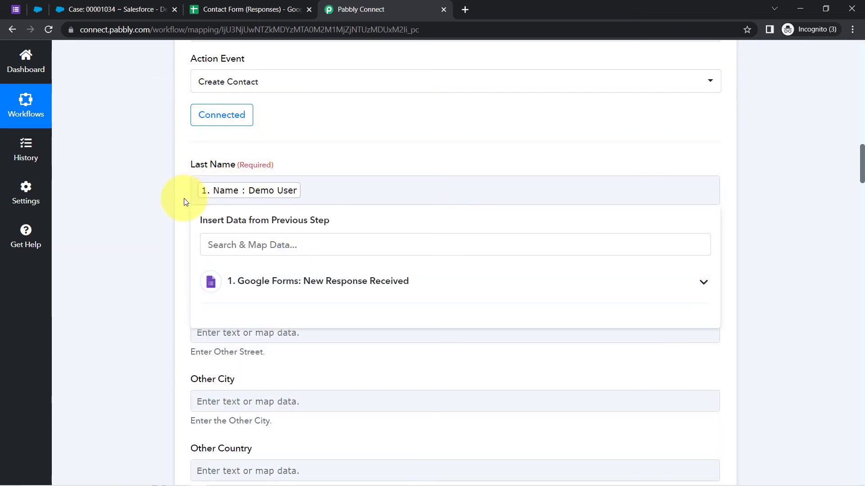
click(180, 199)
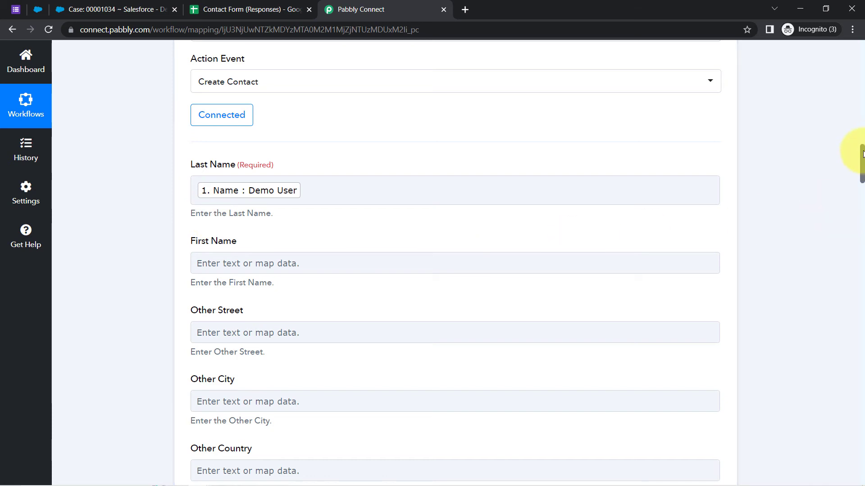
drag(861, 153, 861, 177)
Map the form's City answer into the Other City field.
click(232, 182)
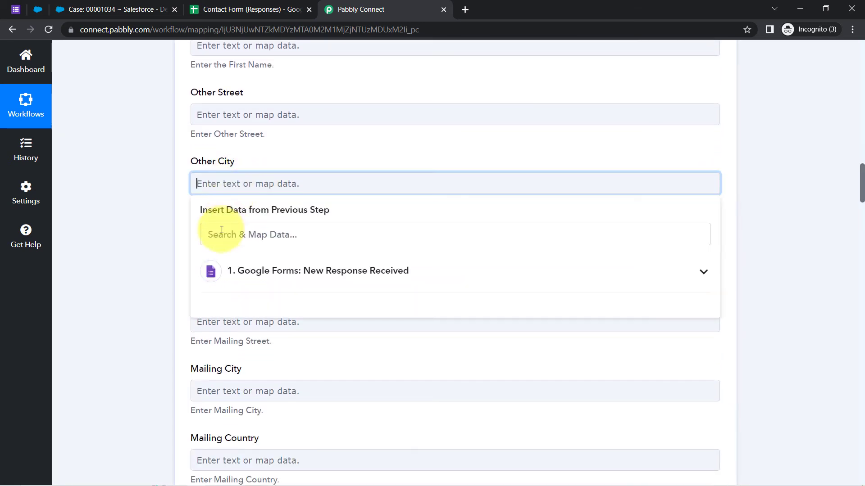
click(222, 232)
text(bhop)
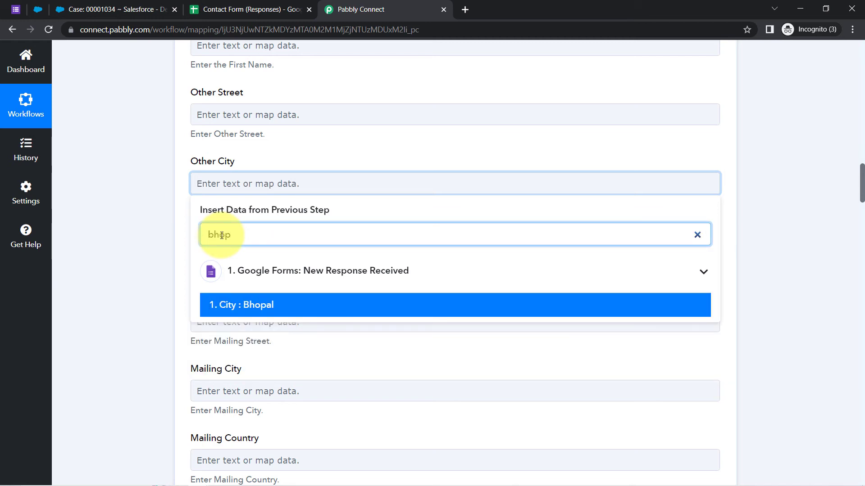
click(225, 305)
click(162, 254)
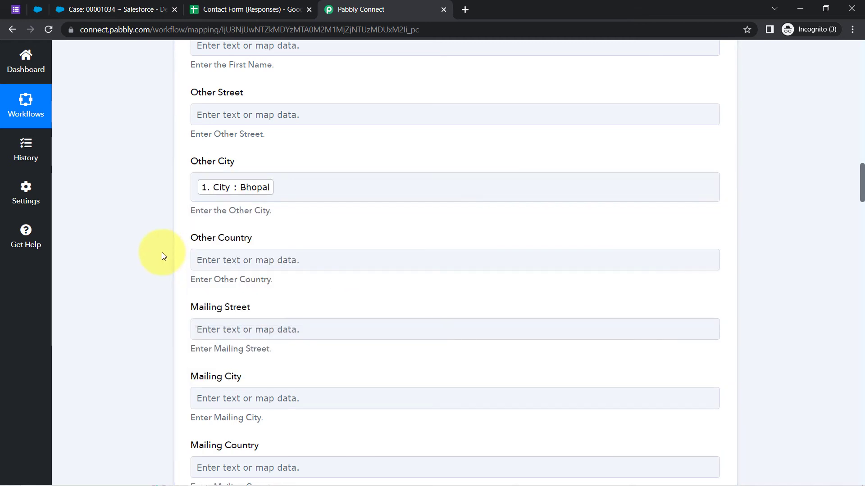
scroll(163, 255, down, 7)
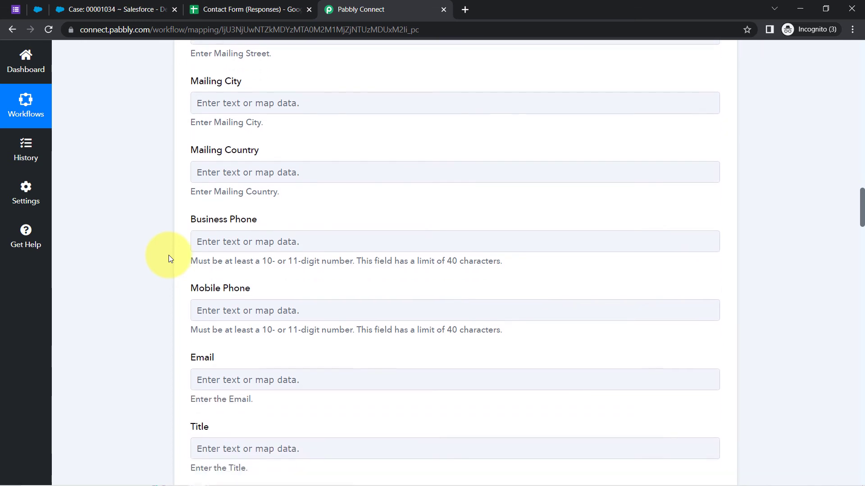
scroll(168, 255, down, 2)
Map the form's Phone No to Mobile Phone and its Email answer to Email.
click(232, 212)
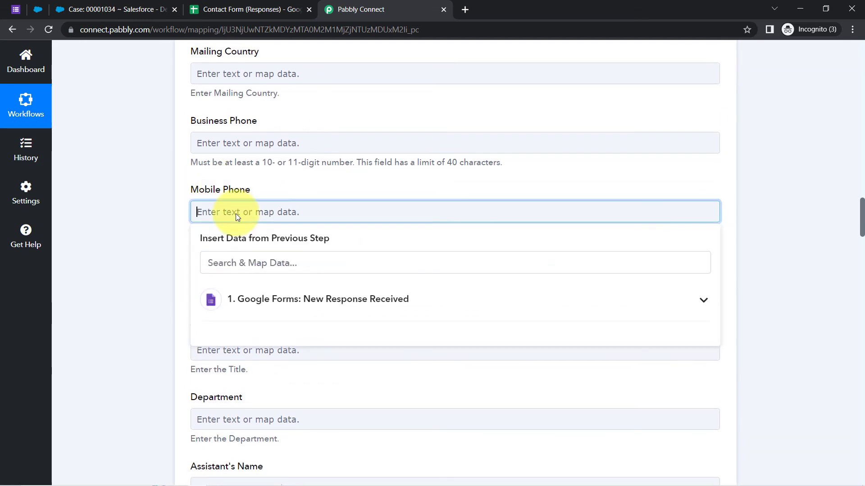
click(216, 263)
text(96)
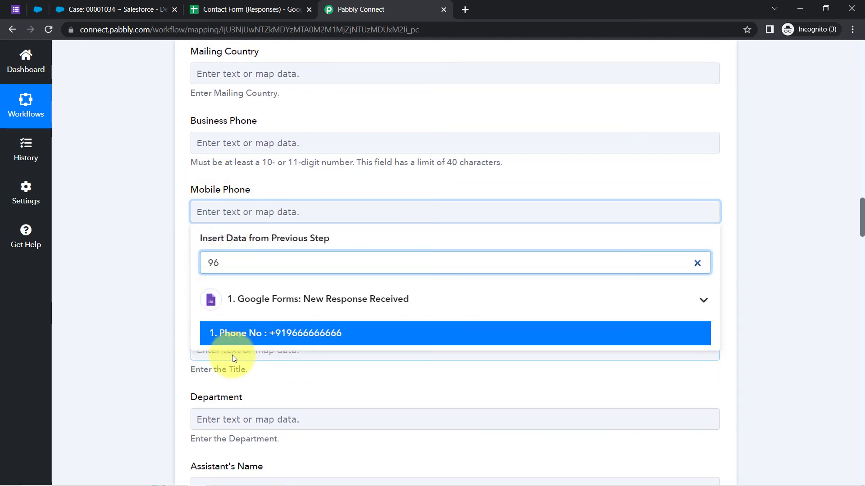
click(232, 340)
click(98, 298)
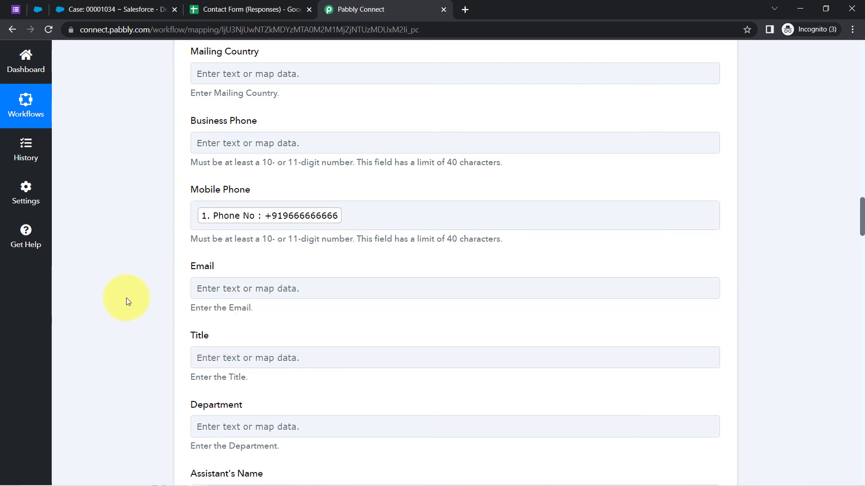
click(241, 290)
click(222, 338)
text(@)
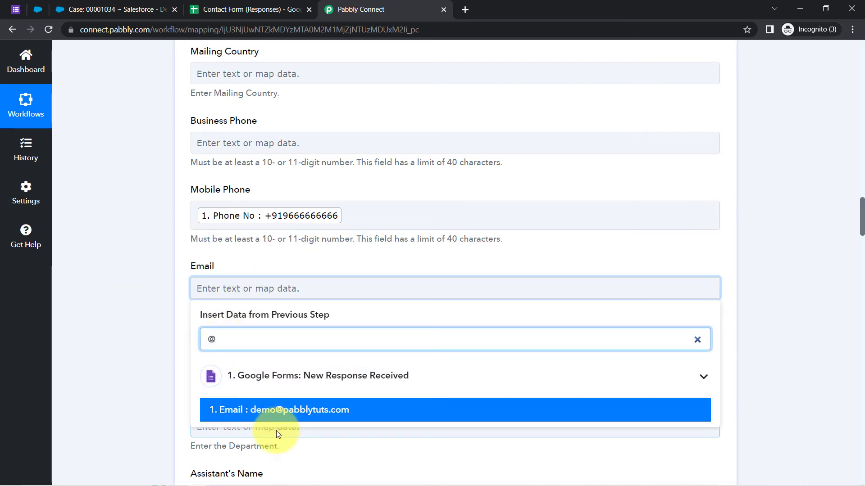
click(256, 409)
click(158, 293)
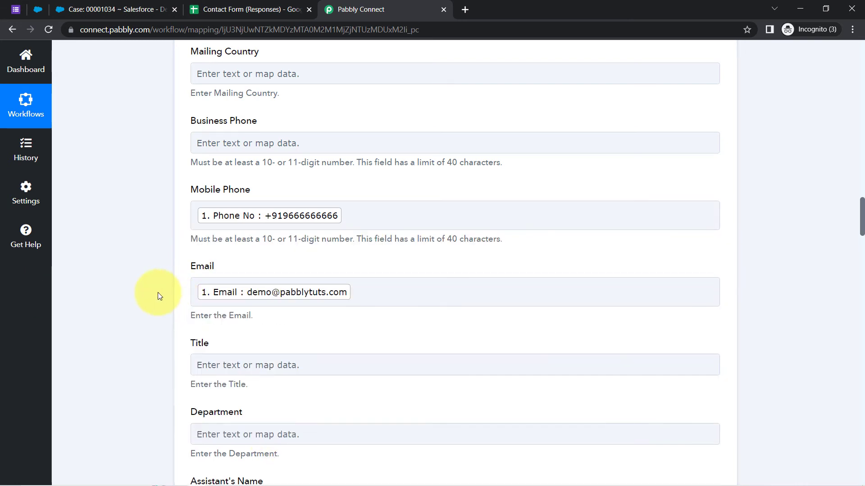
scroll(159, 288, down, 8)
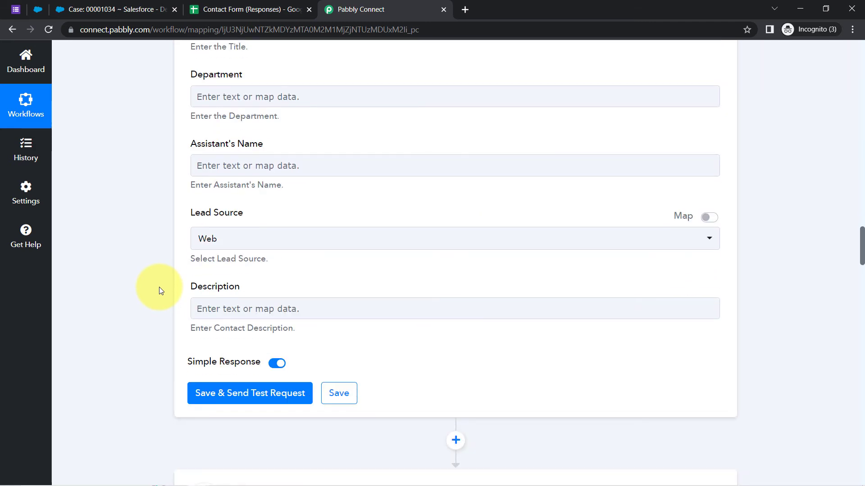
scroll(169, 245, up, 10)
scroll(154, 324, down, 11)
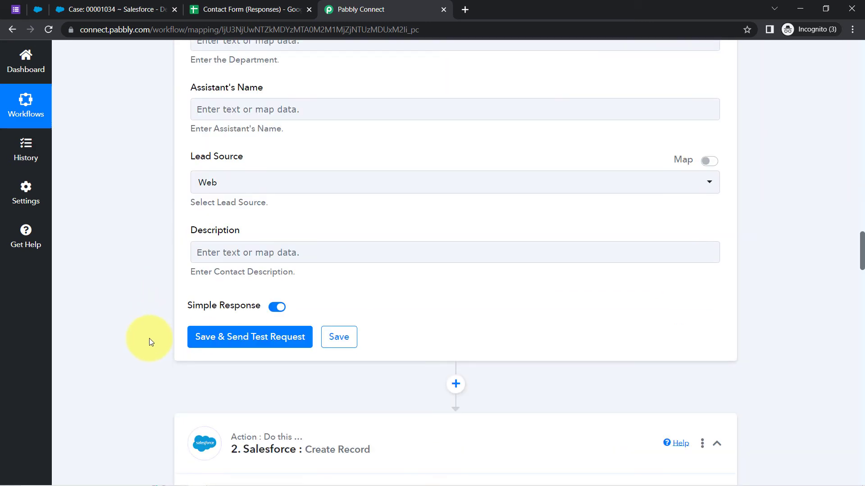
scroll(150, 339, down, 3)
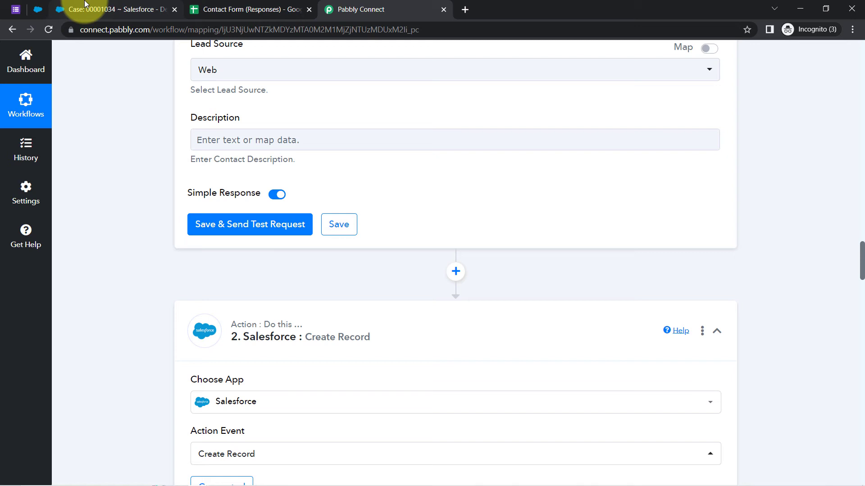
click(32, 1)
Save the Create Contact step and send a test request.
click(343, 125)
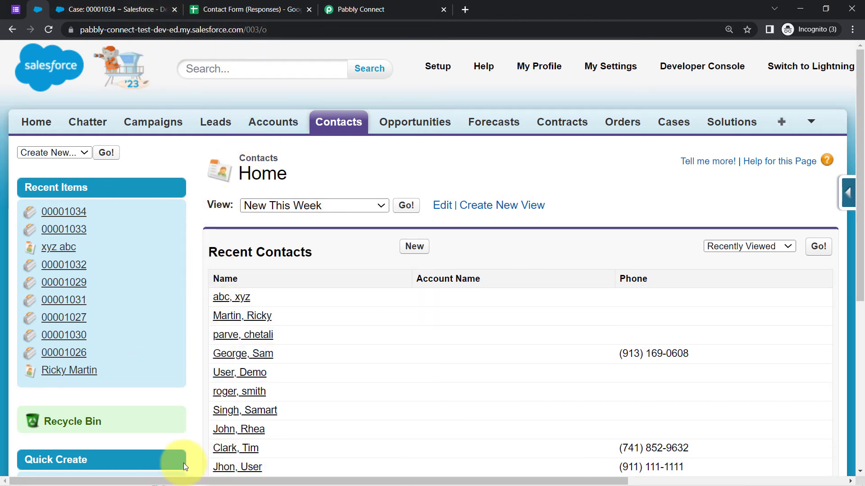
click(356, 9)
click(221, 226)
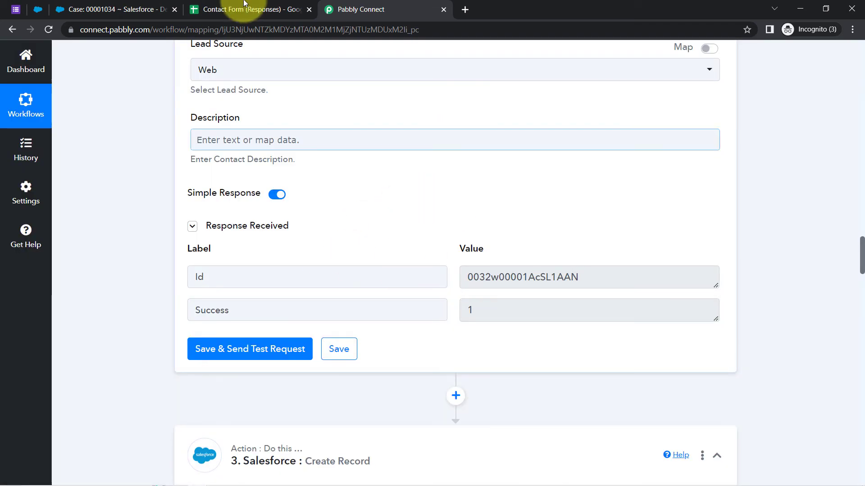
Refresh Salesforce contacts and check the new contact's mobile number and Bhopal address.
click(34, 8)
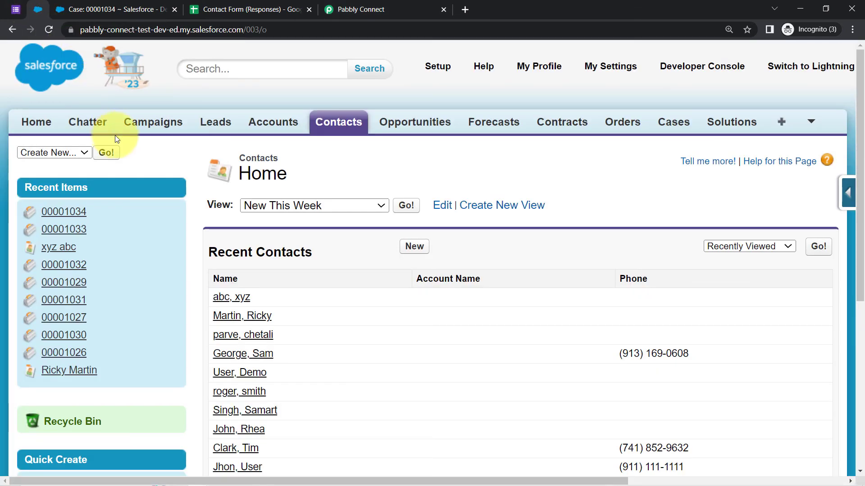
click(47, 30)
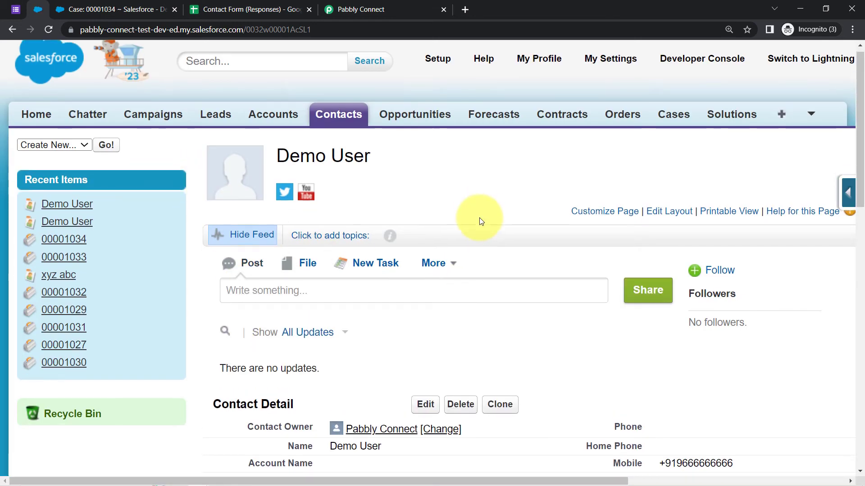
scroll(478, 221, down, 2)
scroll(479, 333, down, 1)
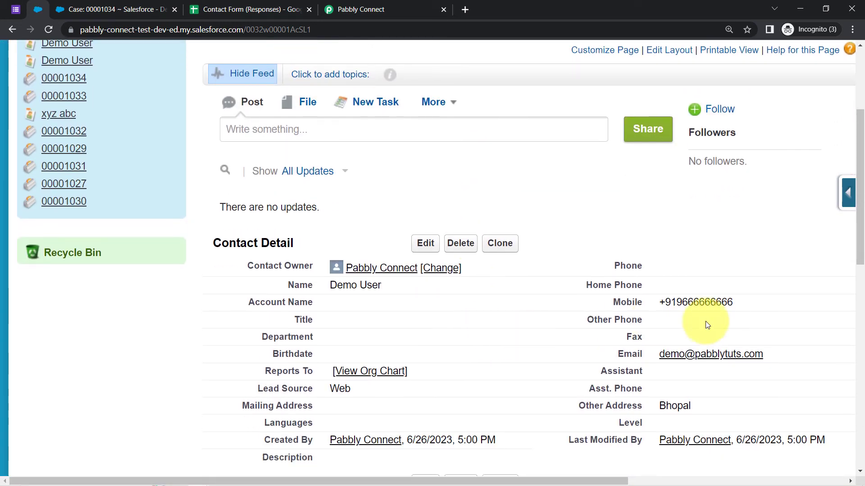
drag(717, 299, 698, 300)
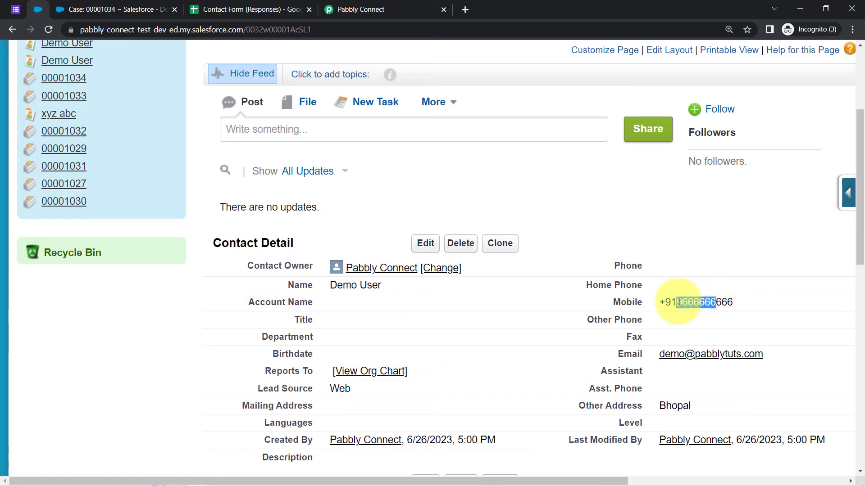
drag(682, 408, 658, 406)
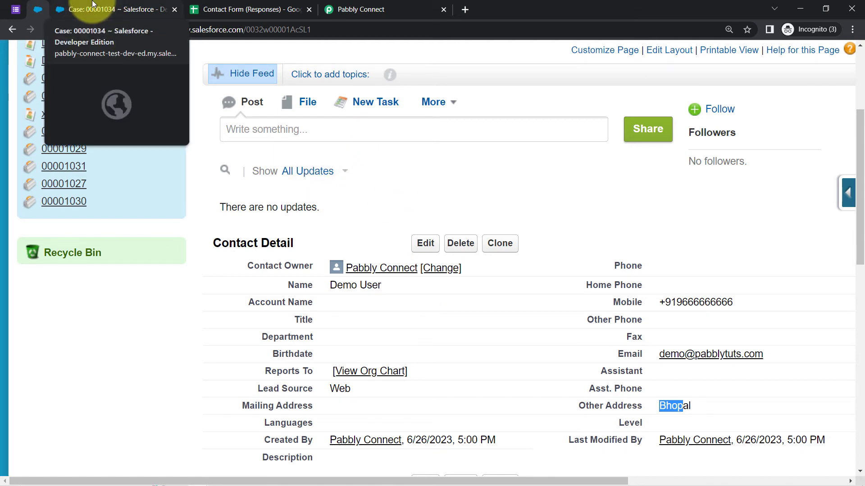
click(350, 5)
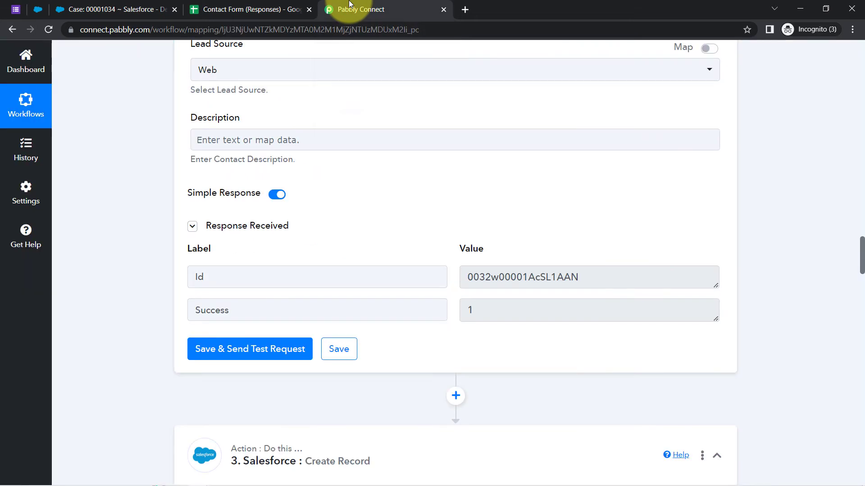
Review the Create Contact test response and its returned contact Id.
scroll(134, 244, down, 4)
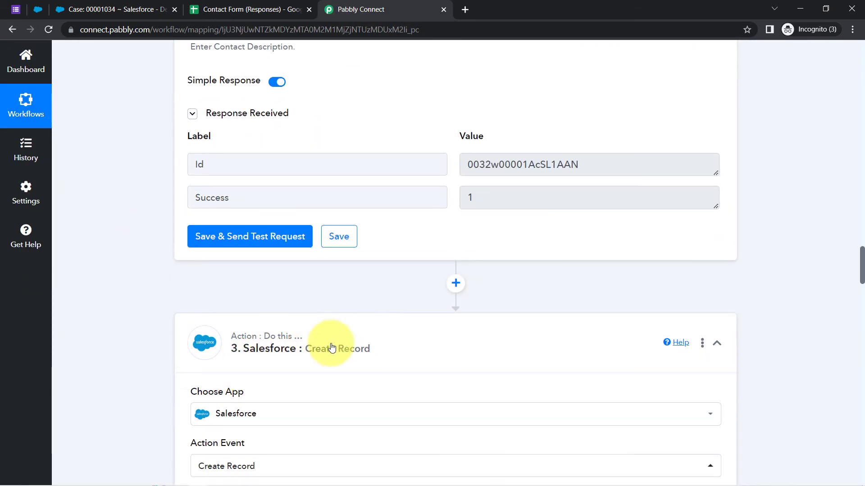
scroll(179, 339, down, 9)
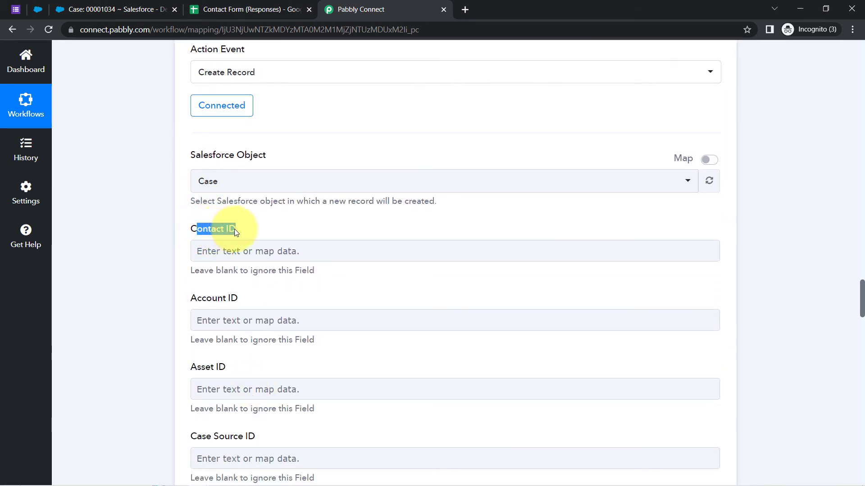
scroll(156, 259, up, 3)
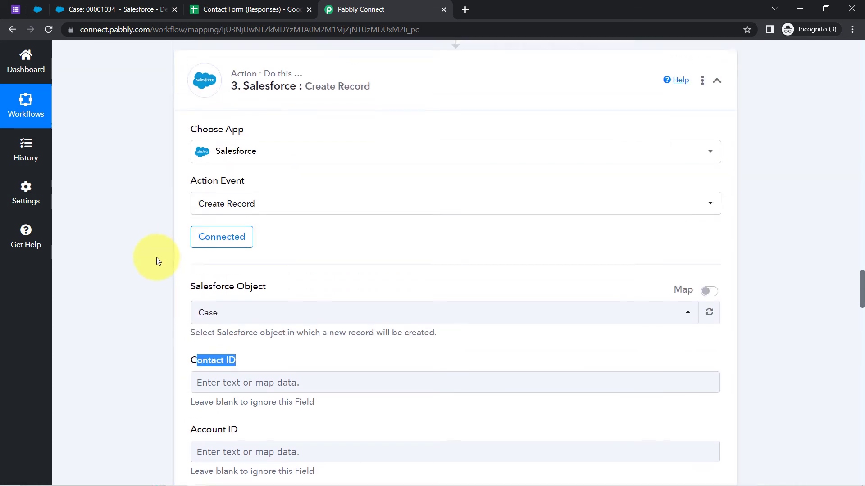
scroll(155, 258, up, 7)
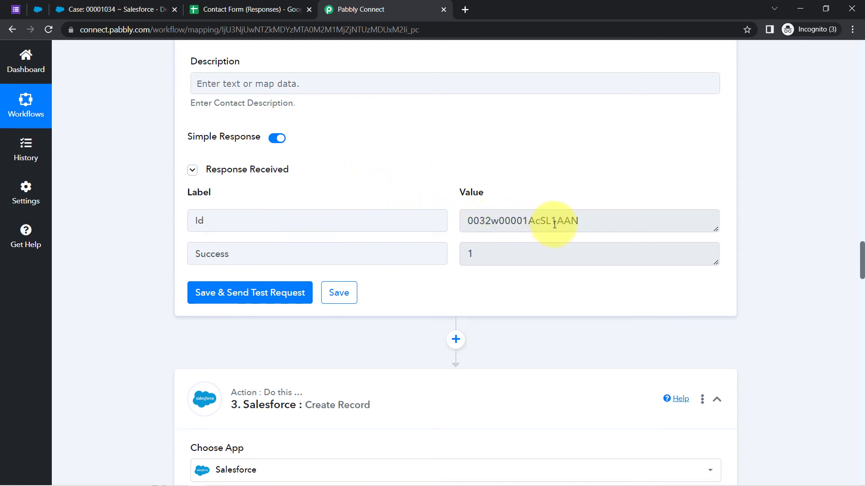
drag(579, 222, 459, 228)
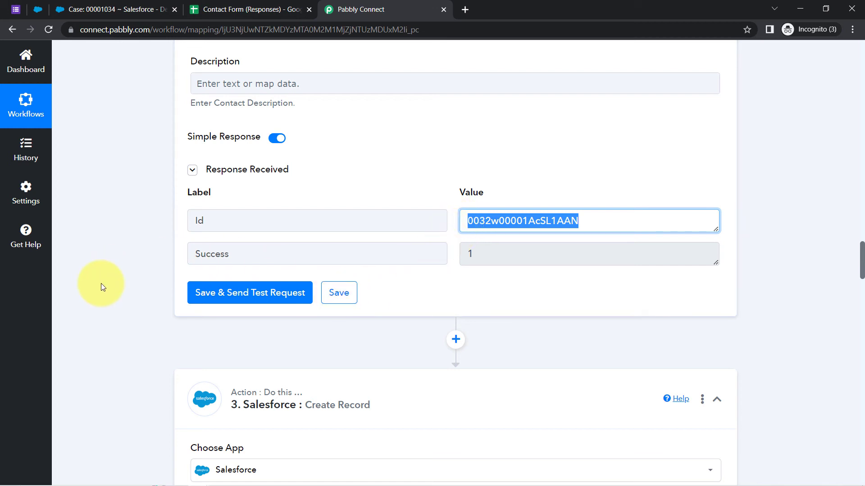
scroll(104, 290, down, 10)
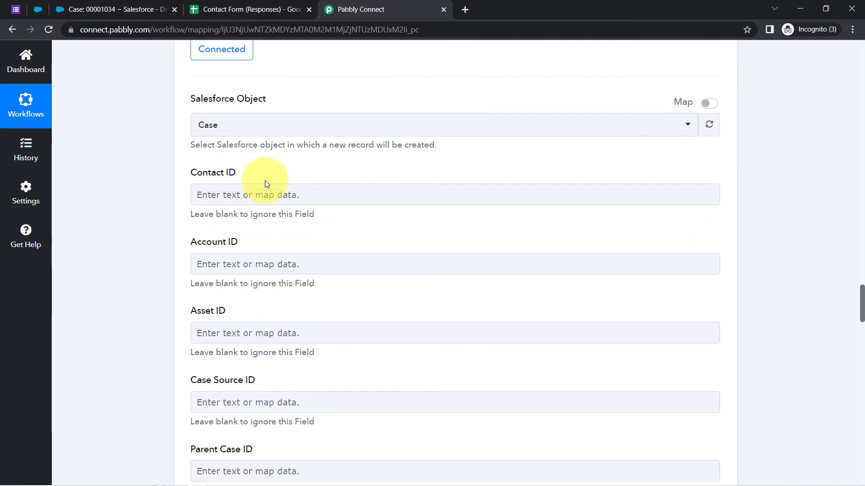
Map the Case step's Contact ID to Create Contact's Id and send a test request.
click(226, 195)
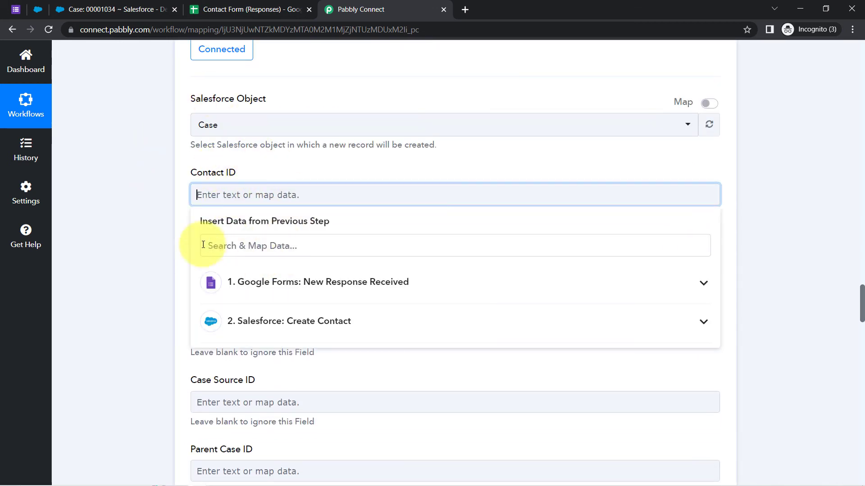
click(254, 322)
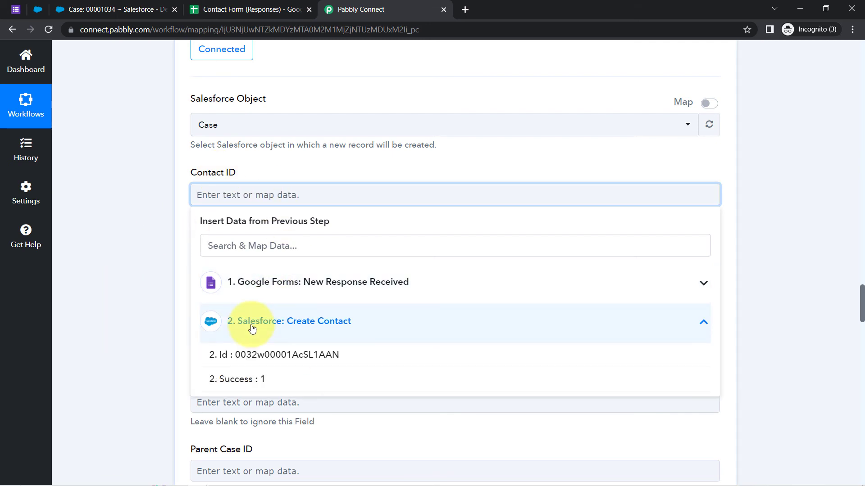
click(252, 356)
click(218, 139)
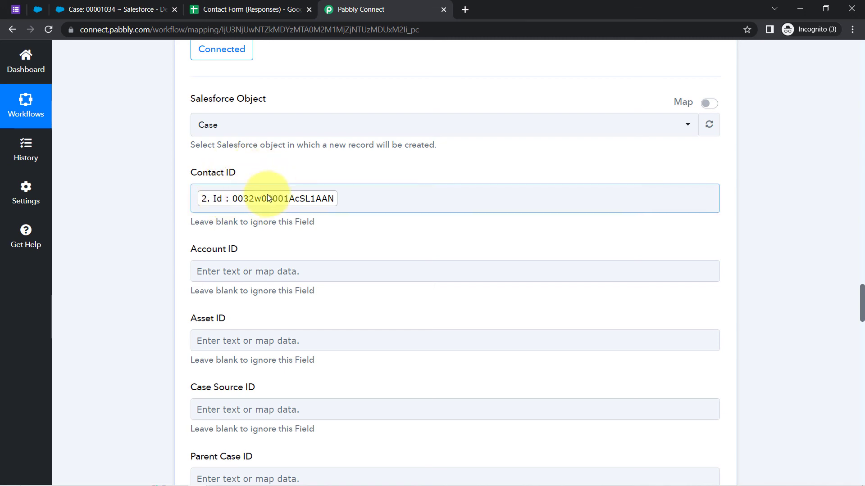
click(318, 195)
scroll(149, 290, down, 15)
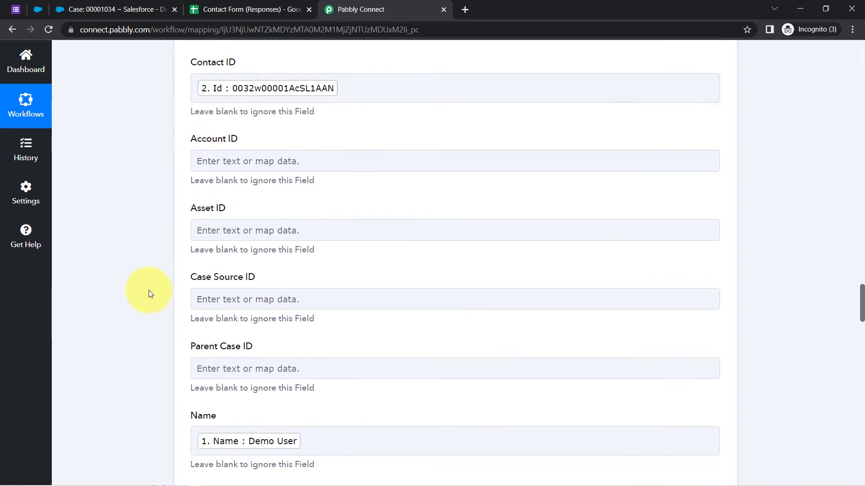
scroll(149, 342, down, 20)
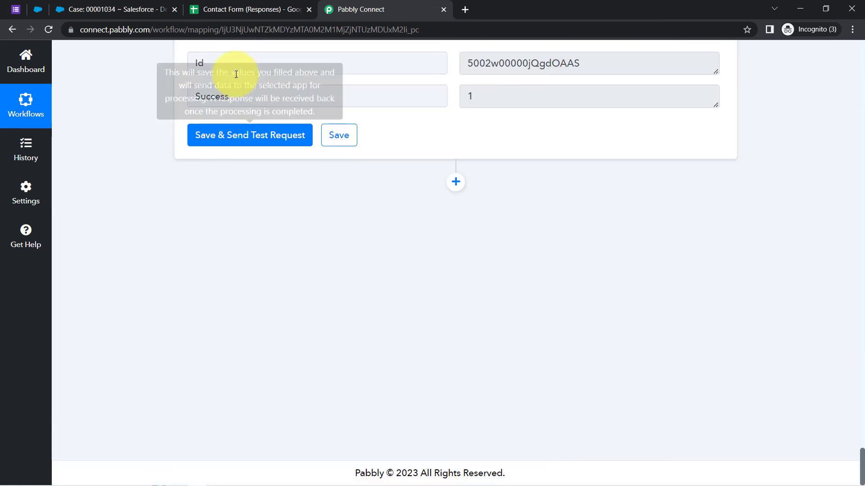
click(211, 141)
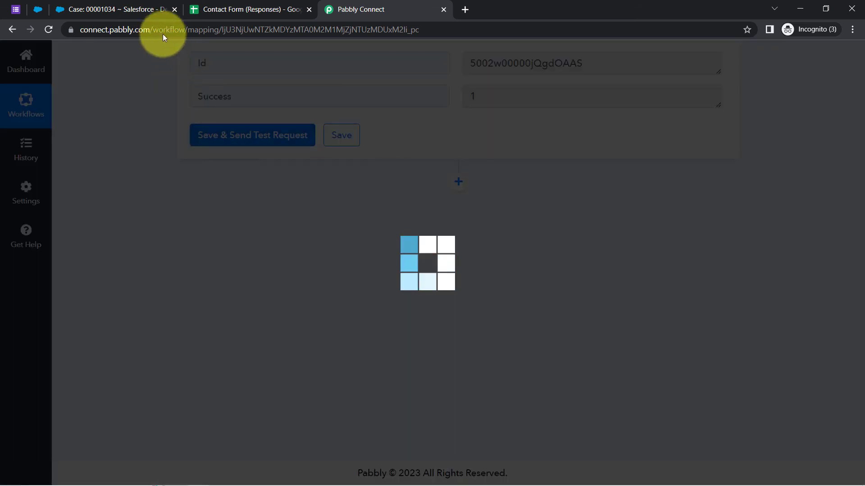
click(130, 10)
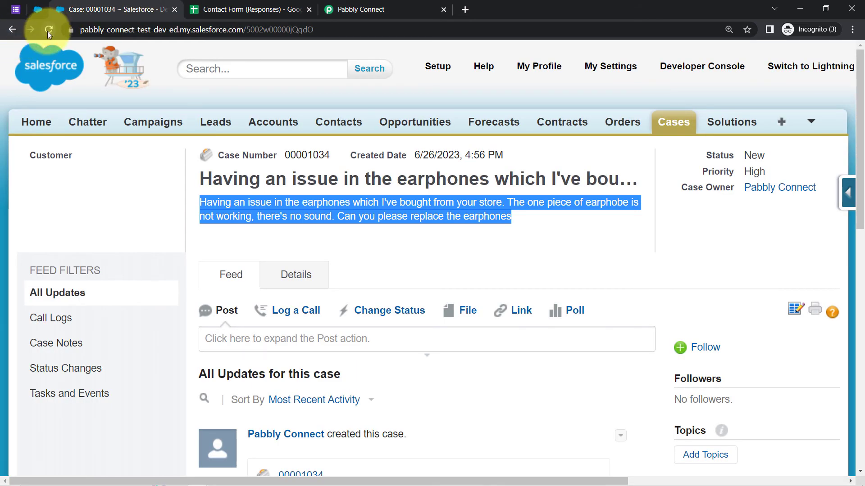
Open new case 00001035 and follow its Customer link to the linked contact record.
click(668, 124)
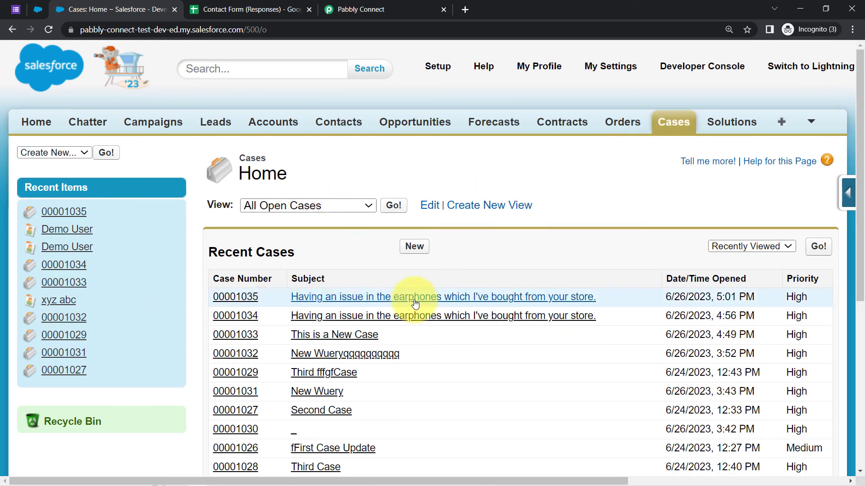
click(384, 300)
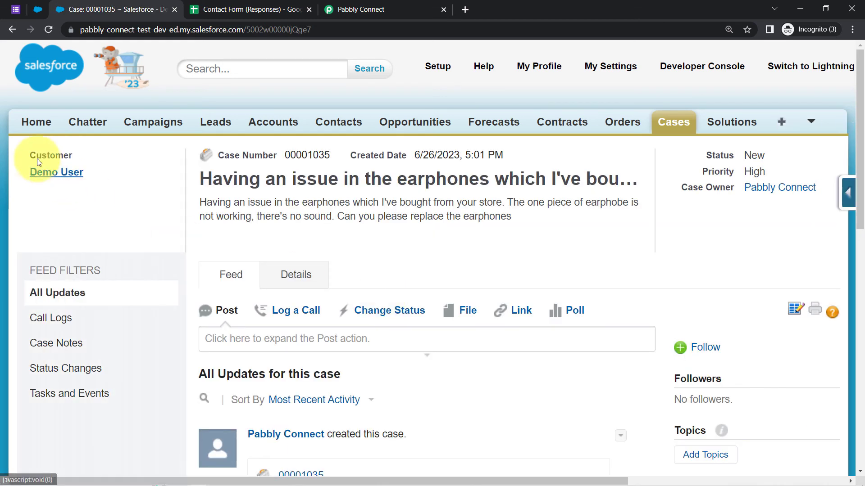
drag(27, 158, 81, 170)
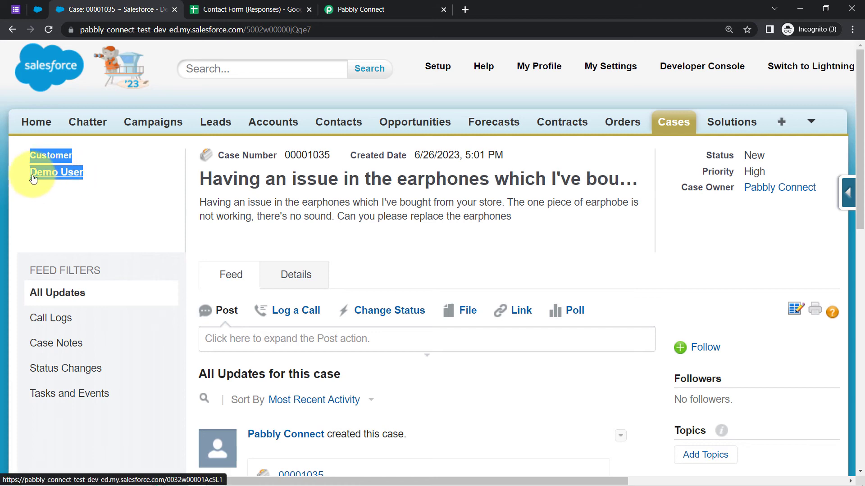
click(80, 177)
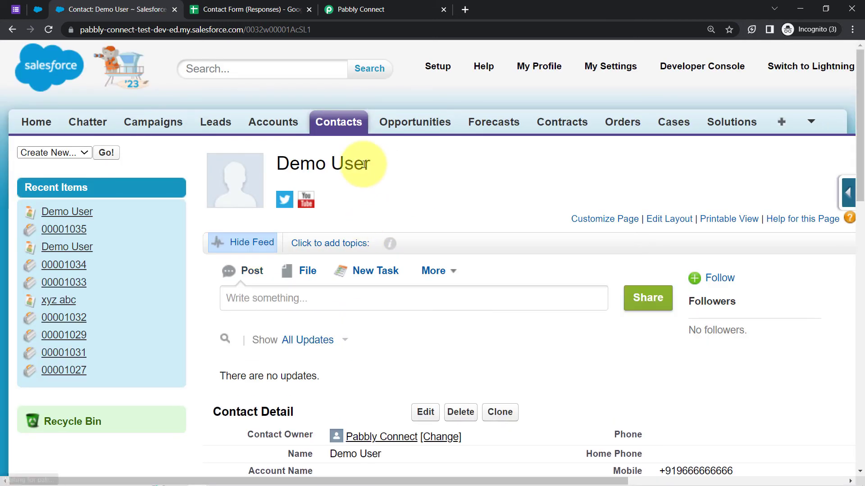
drag(363, 164, 283, 153)
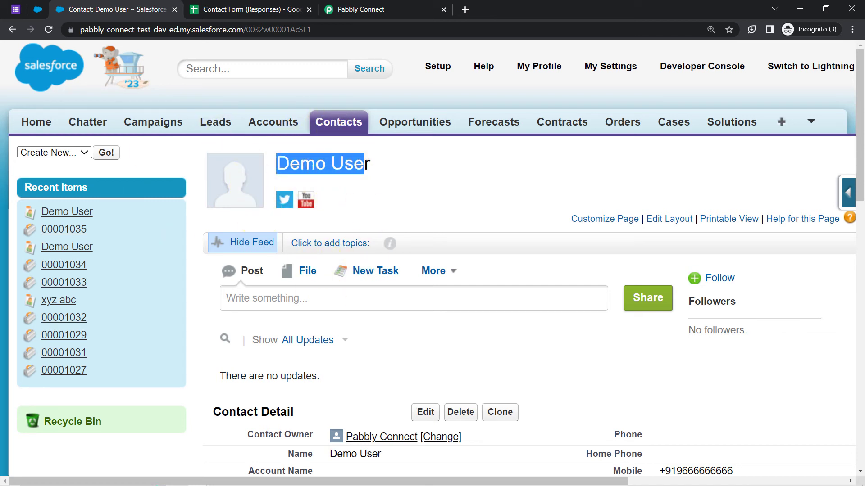
click(13, 9)
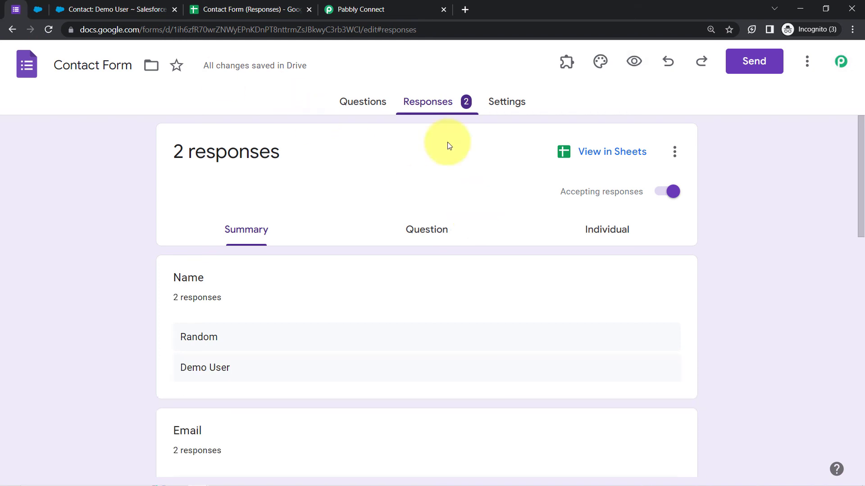
Collapse the Google Forms trigger, Create Contact and Create Record steps.
click(359, 6)
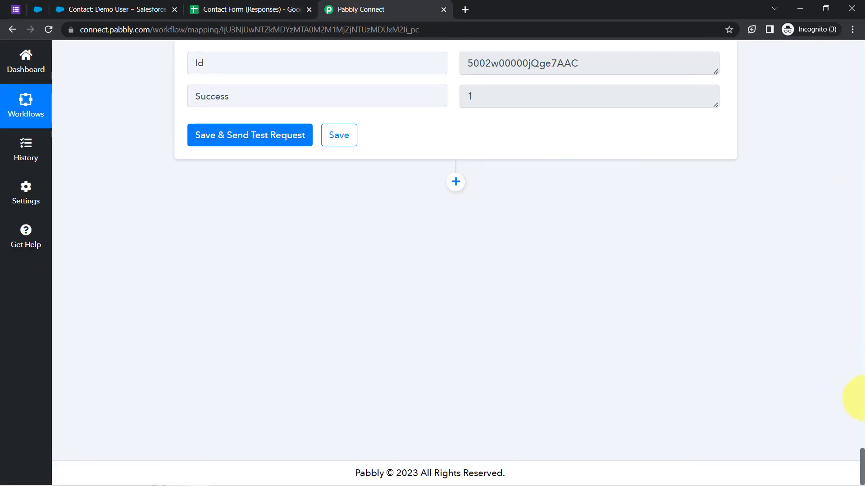
drag(862, 464, 855, 23)
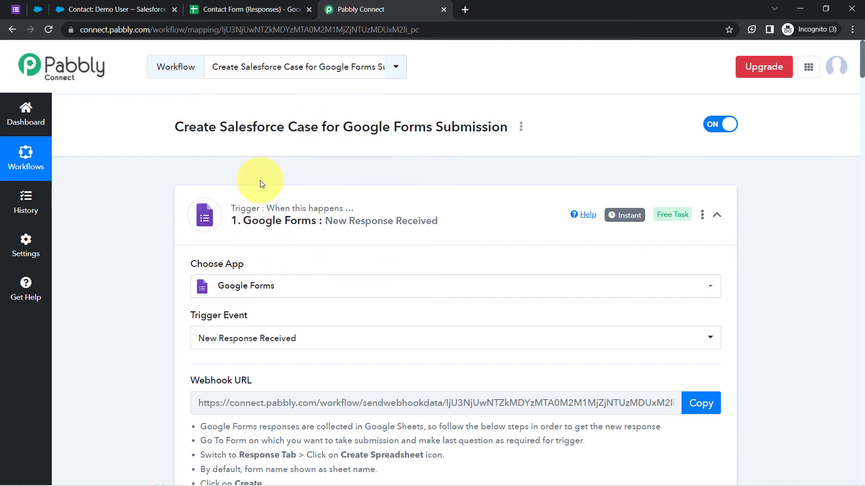
click(276, 228)
scroll(109, 315, down, 2)
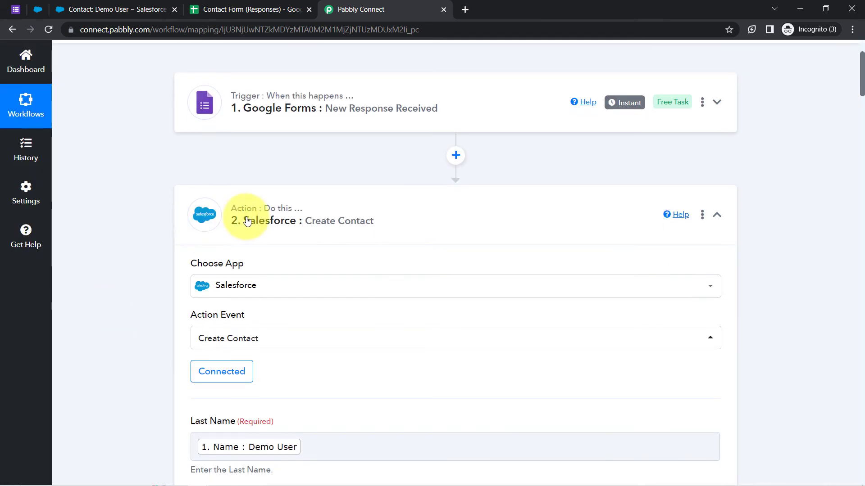
click(289, 216)
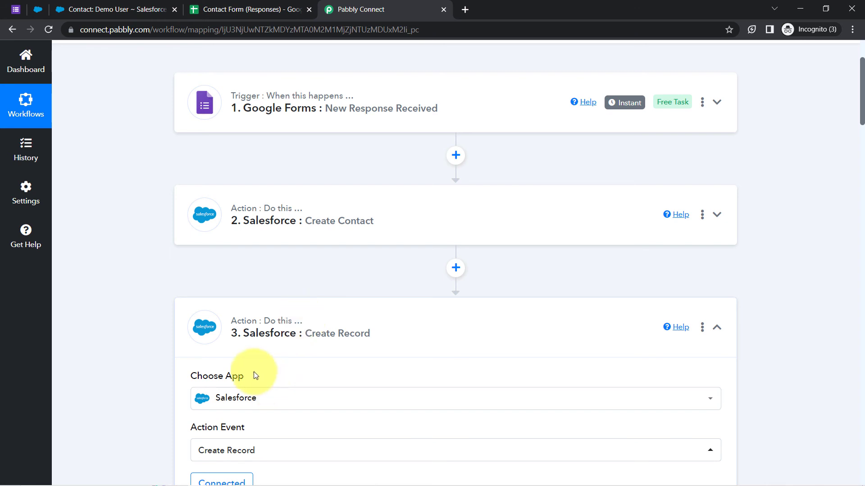
scroll(252, 372, down, 2)
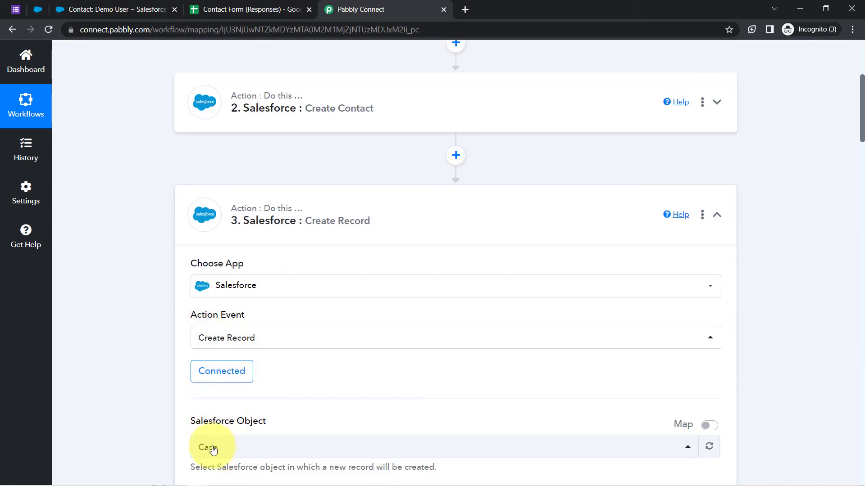
click(299, 219)
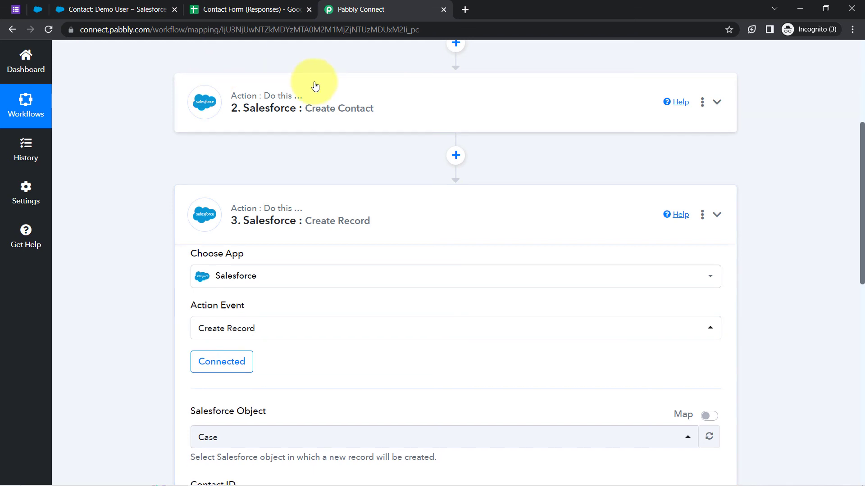
click(286, 217)
scroll(279, 175, up, 4)
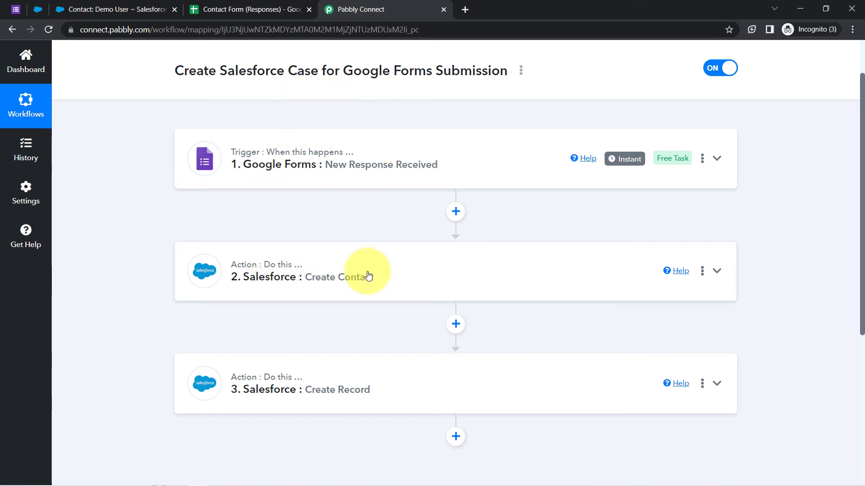
scroll(440, 317, down, 3)
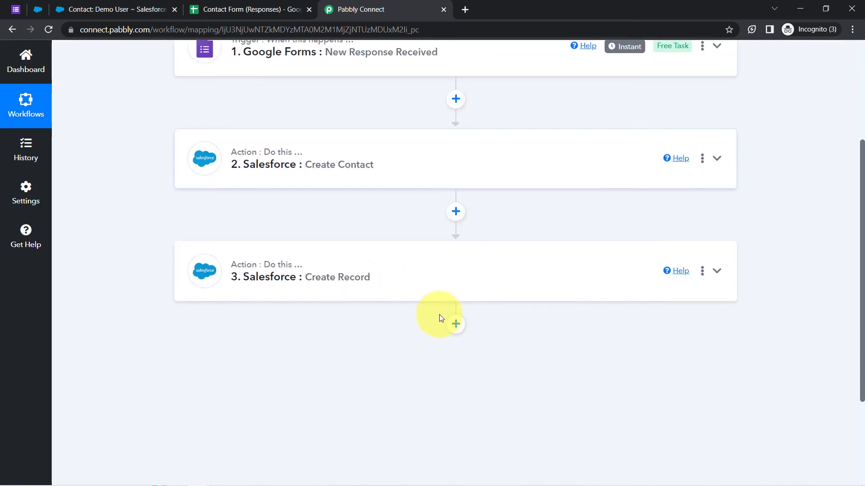
Add a Router by Pabbly step after the Create Record step.
click(455, 323)
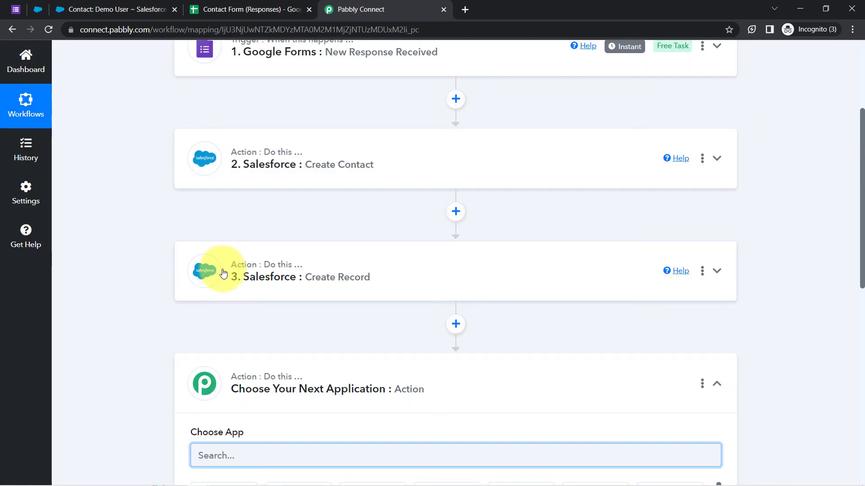
scroll(121, 301, down, 3)
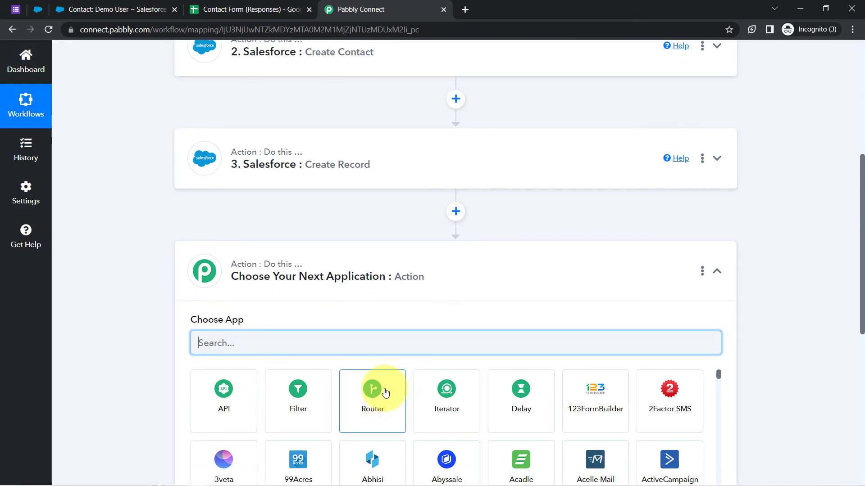
click(385, 393)
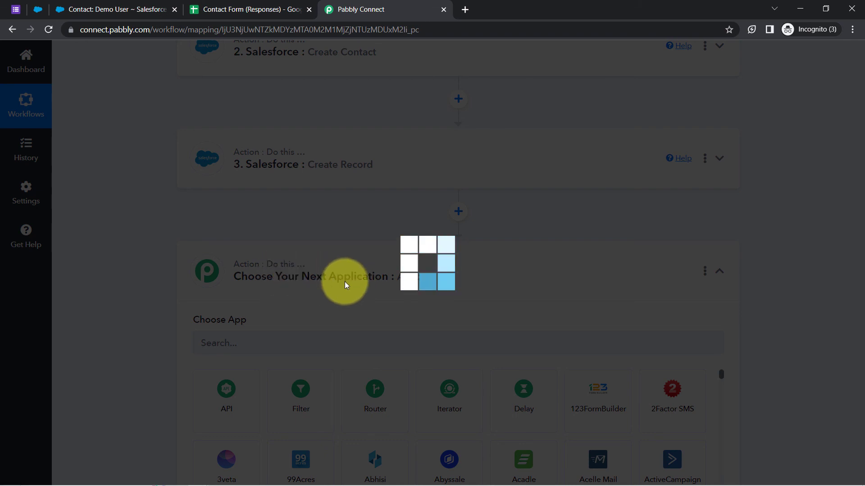
scroll(589, 297, down, 3)
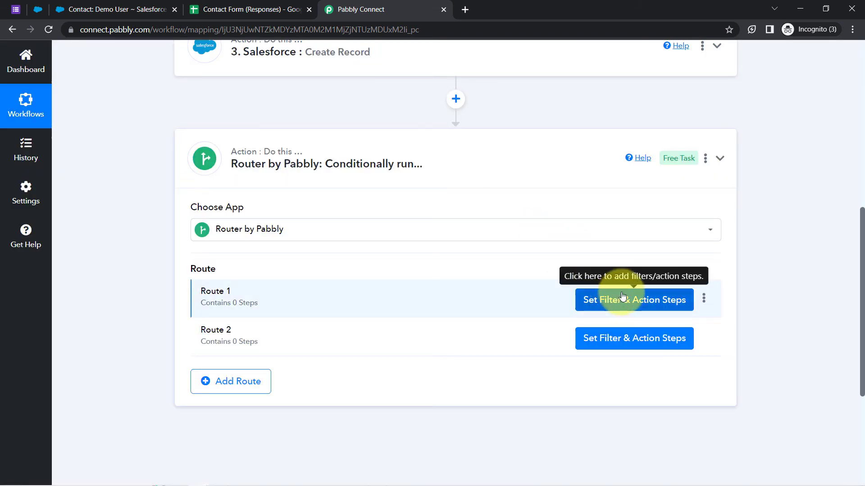
click(631, 342)
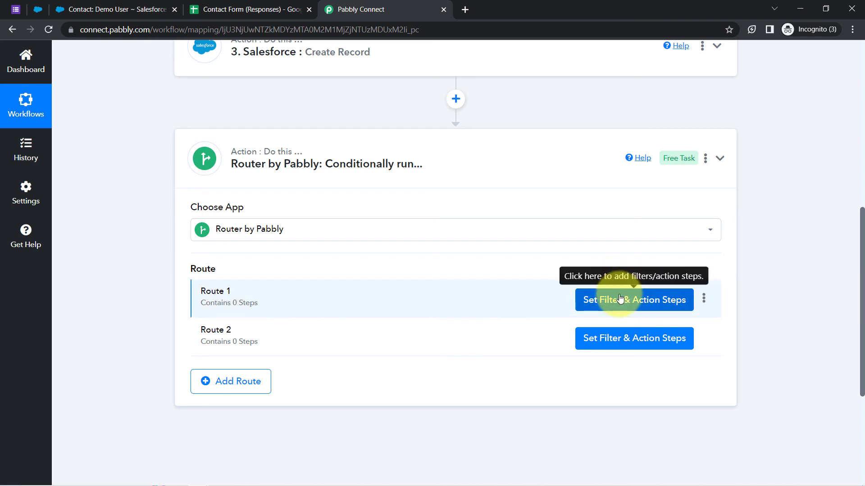
scroll(275, 135, up, 10)
scroll(292, 296, down, 10)
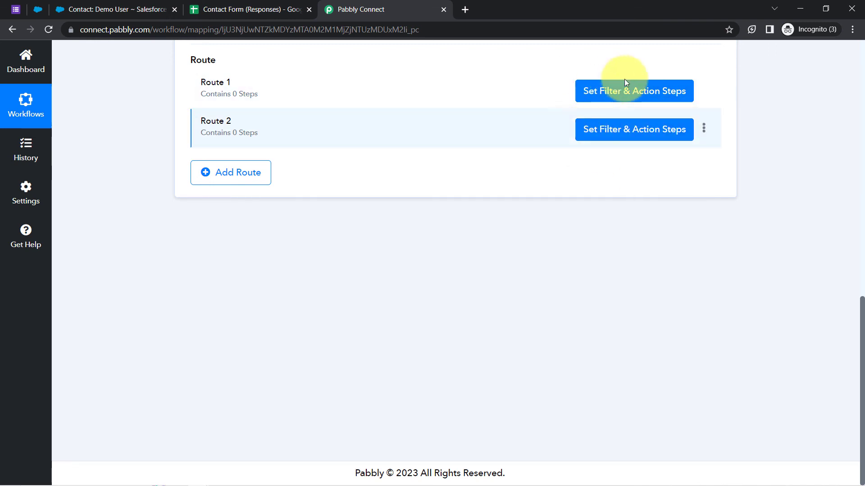
scroll(588, 149, up, 4)
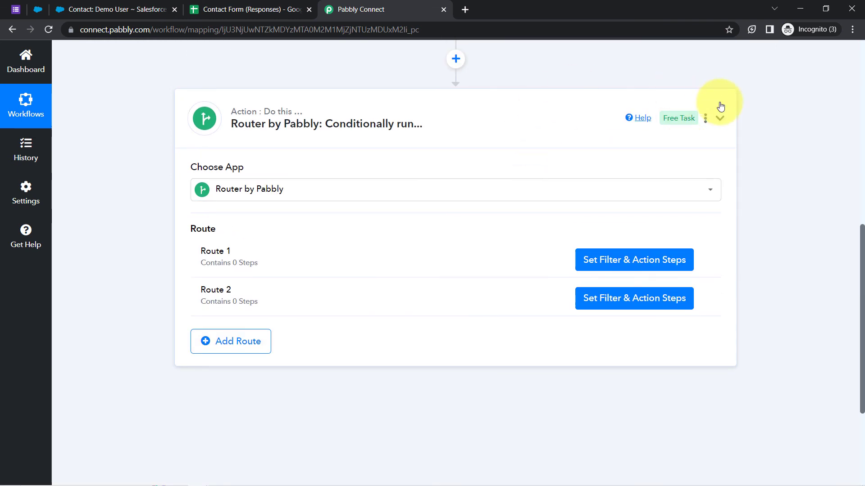
Delete the Router step, confirming with 'Yes, delete it!'.
click(706, 122)
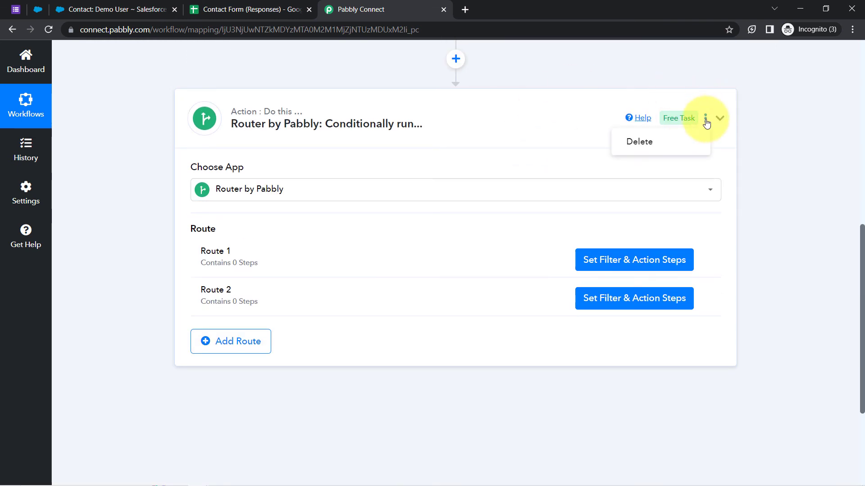
click(657, 143)
click(411, 314)
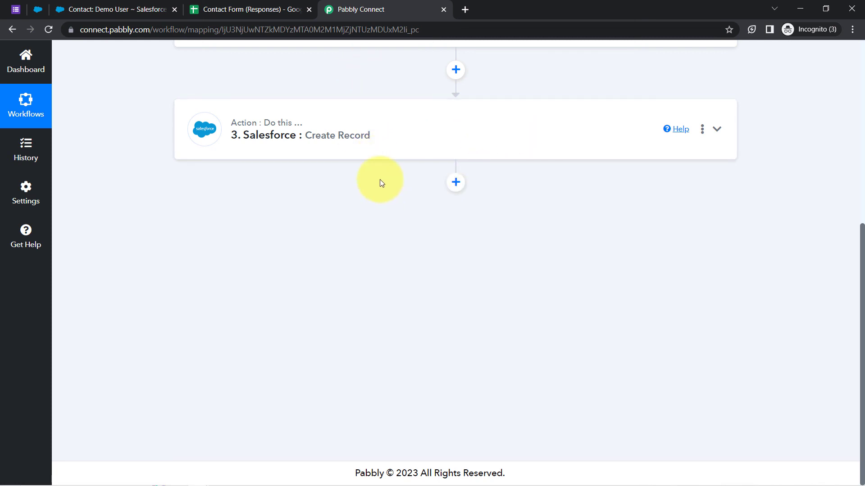
scroll(380, 182, up, 7)
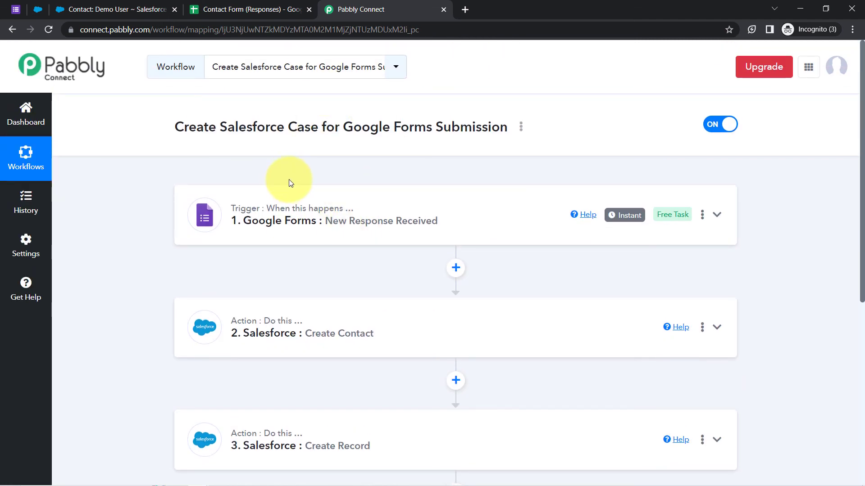
drag(507, 128, 440, 131)
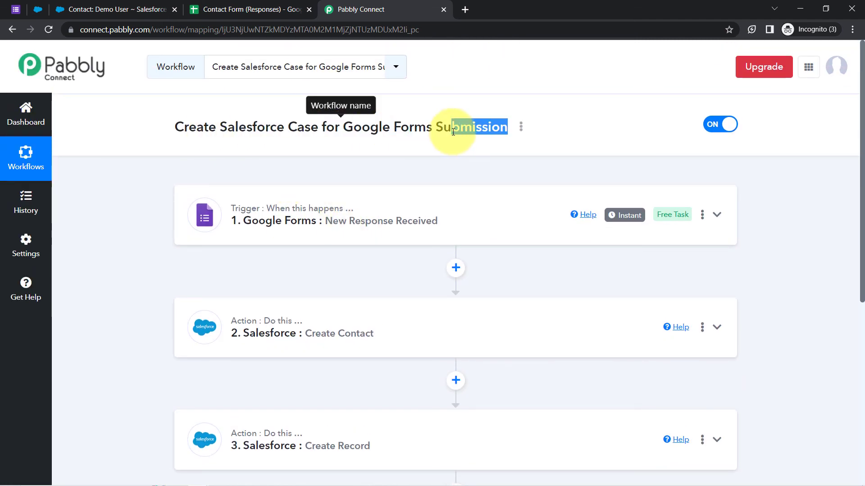
triple_click(440, 131)
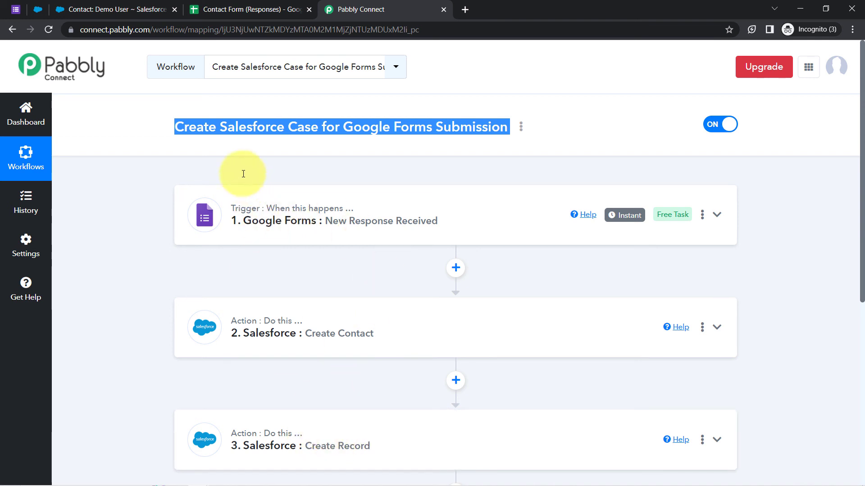
click(191, 167)
scroll(276, 353, down, 4)
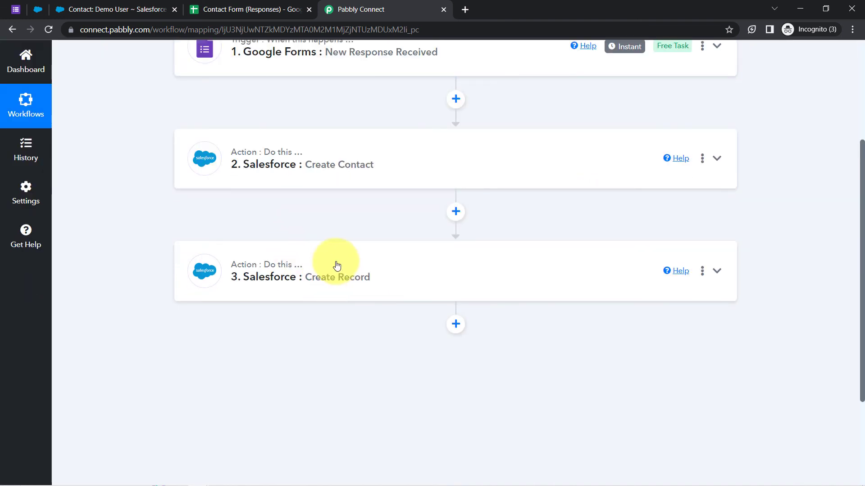
scroll(347, 290, up, 3)
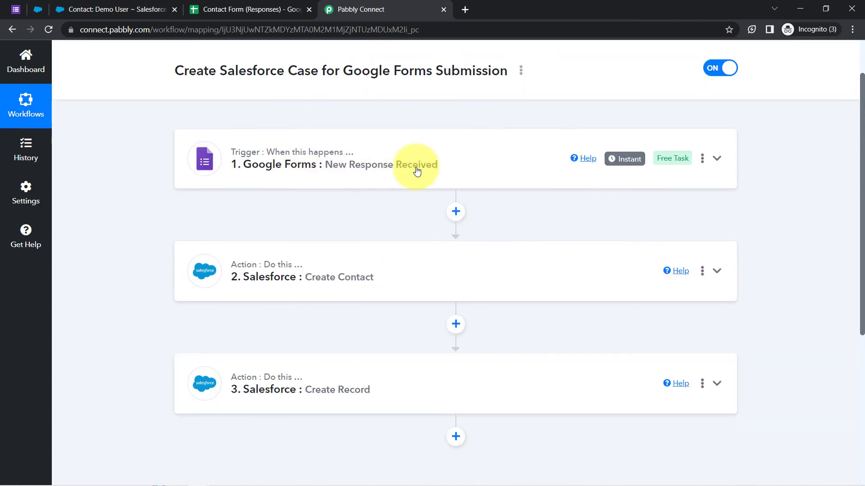
scroll(399, 185, up, 2)
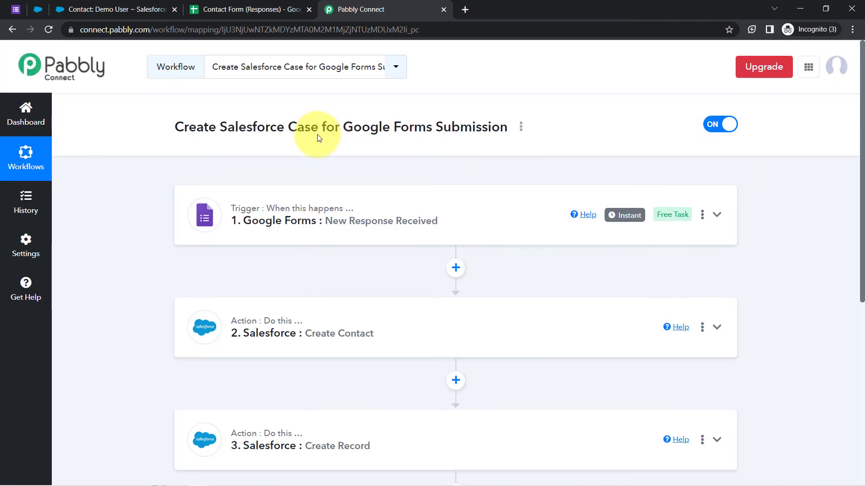
drag(227, 128, 496, 131)
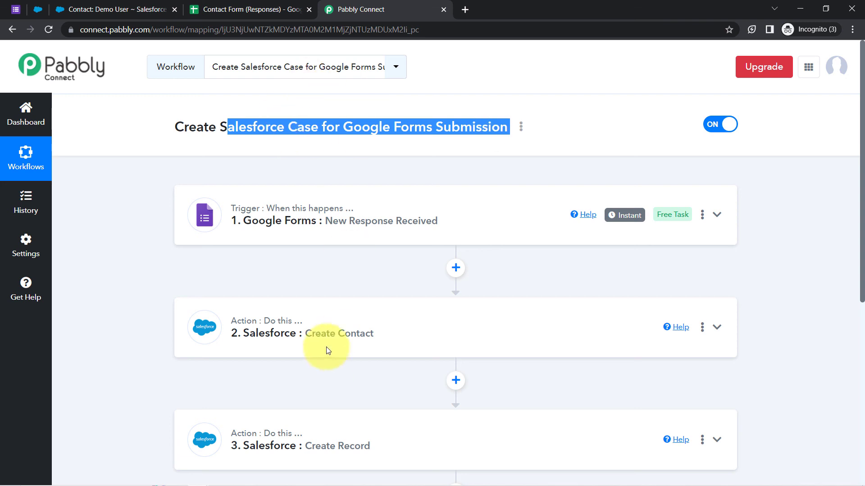
scroll(332, 261, down, 5)
scroll(331, 212, up, 5)
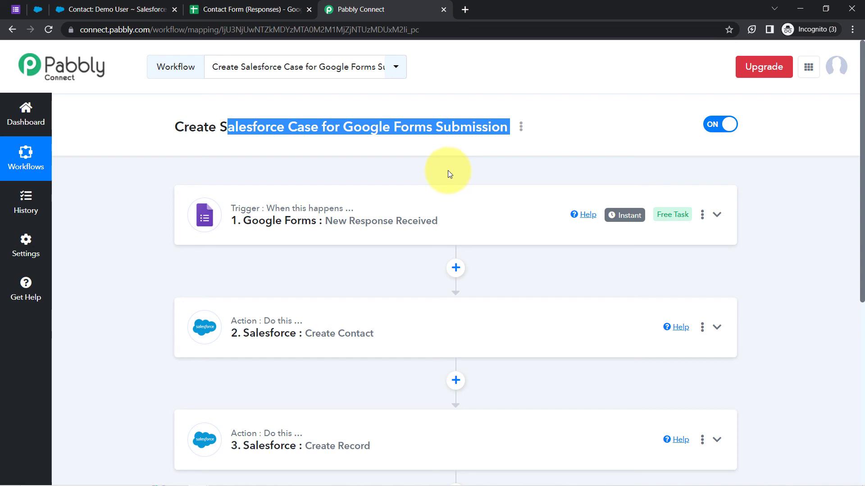
click(408, 122)
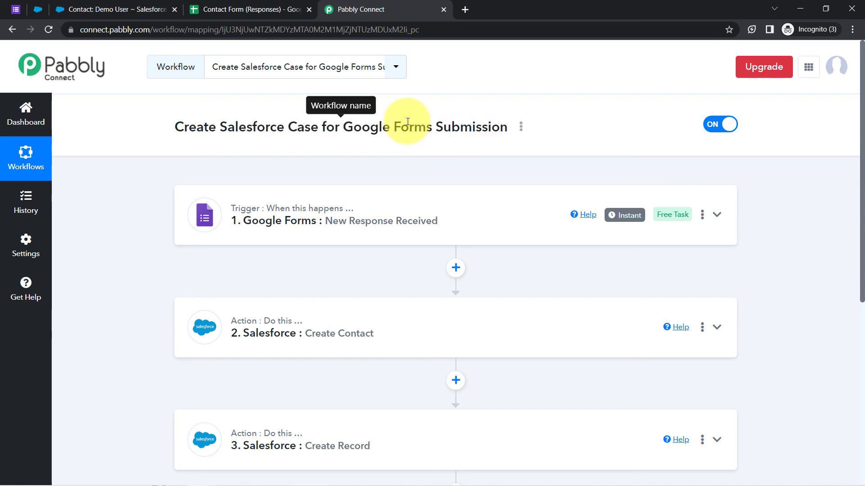
scroll(387, 253, down, 7)
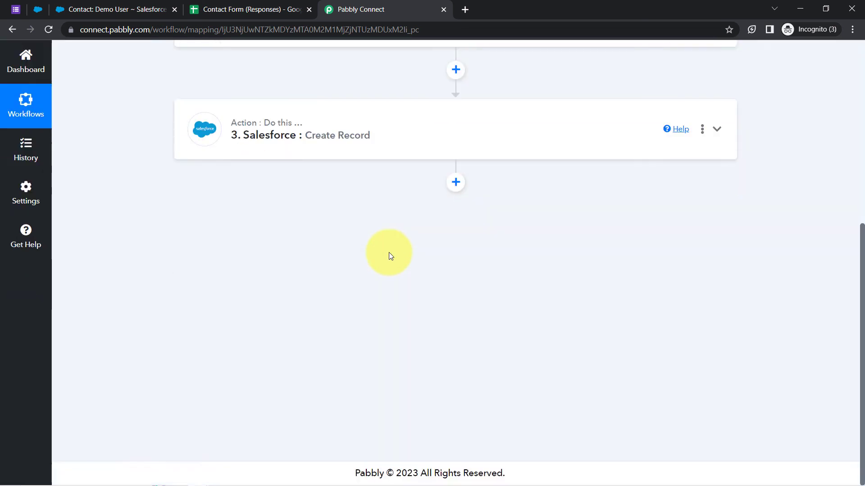
scroll(388, 252, up, 6)
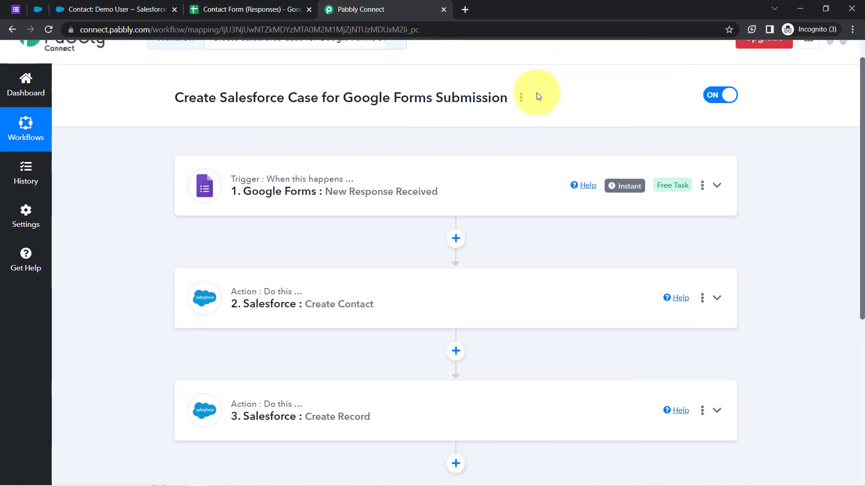
Copy the workflow's share link from the Share Workflow dialog, then close it.
click(521, 100)
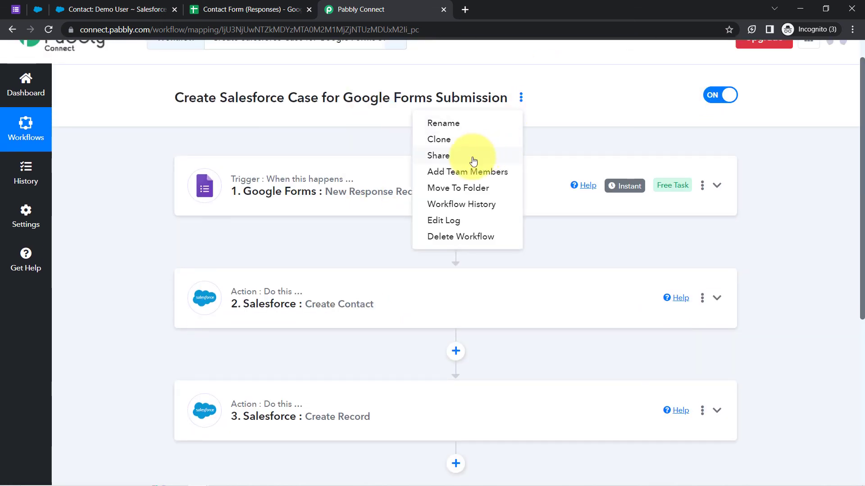
click(470, 155)
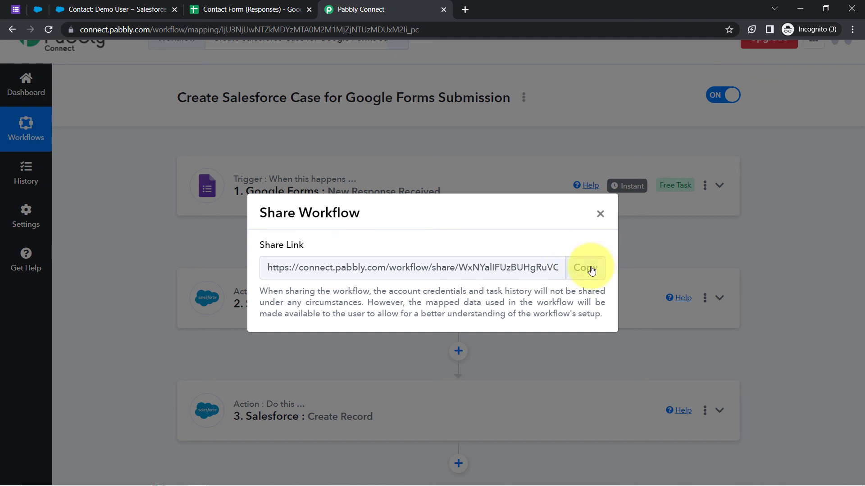
click(592, 270)
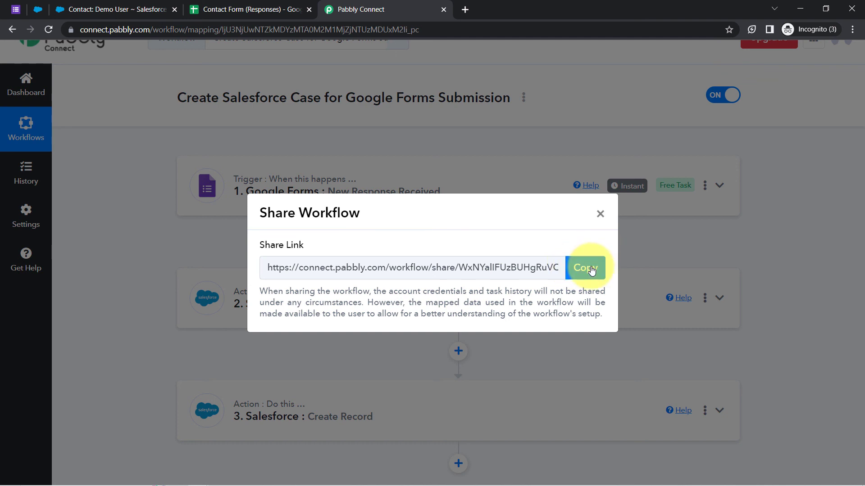
click(596, 215)
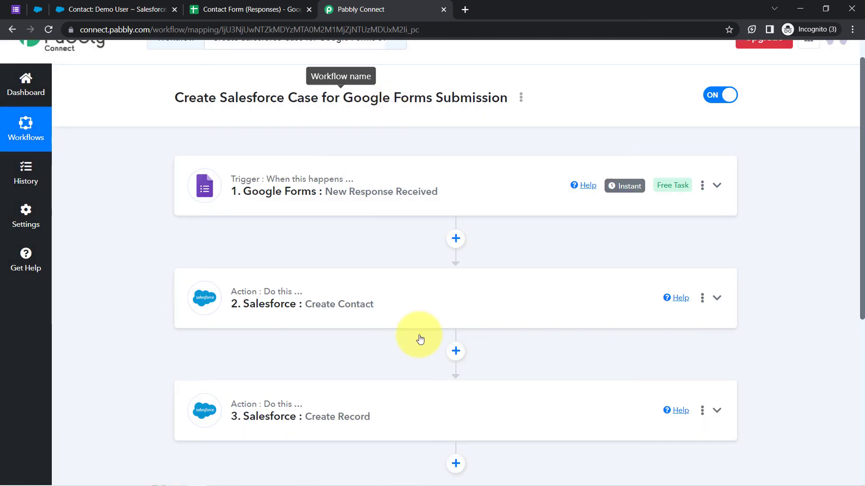